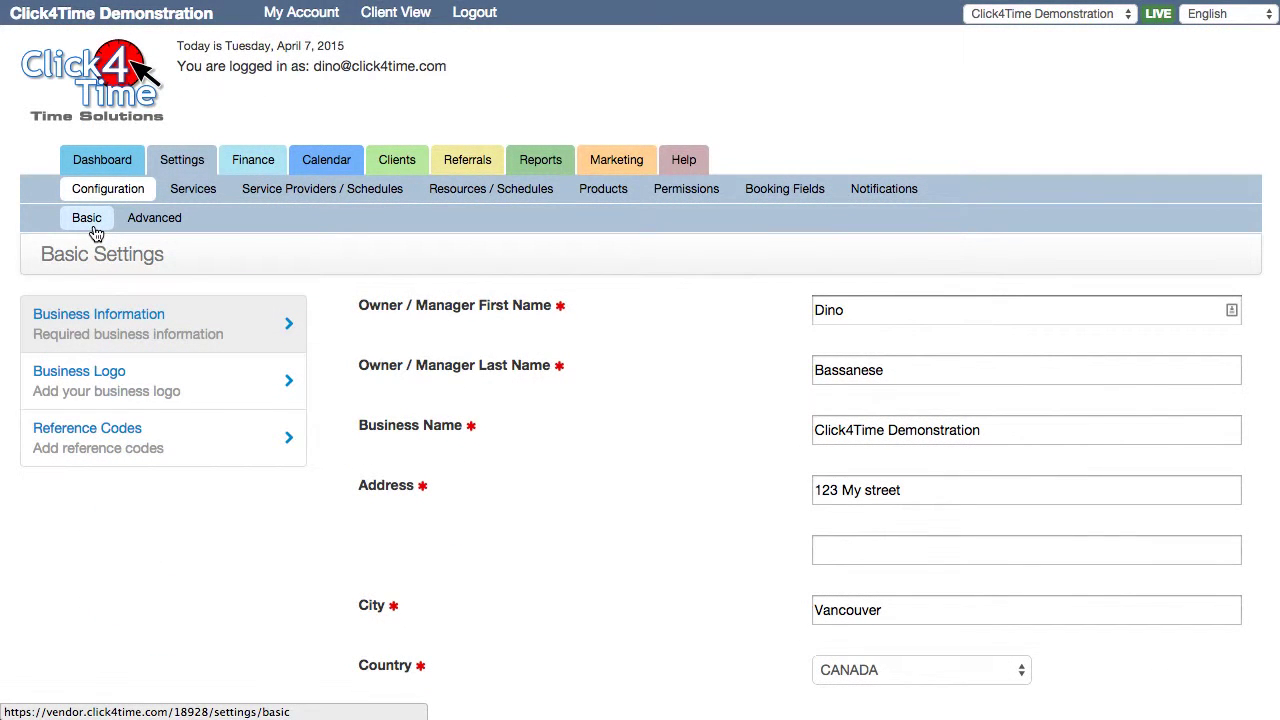
{"action": "left_click", "coordinate": [93, 226]}
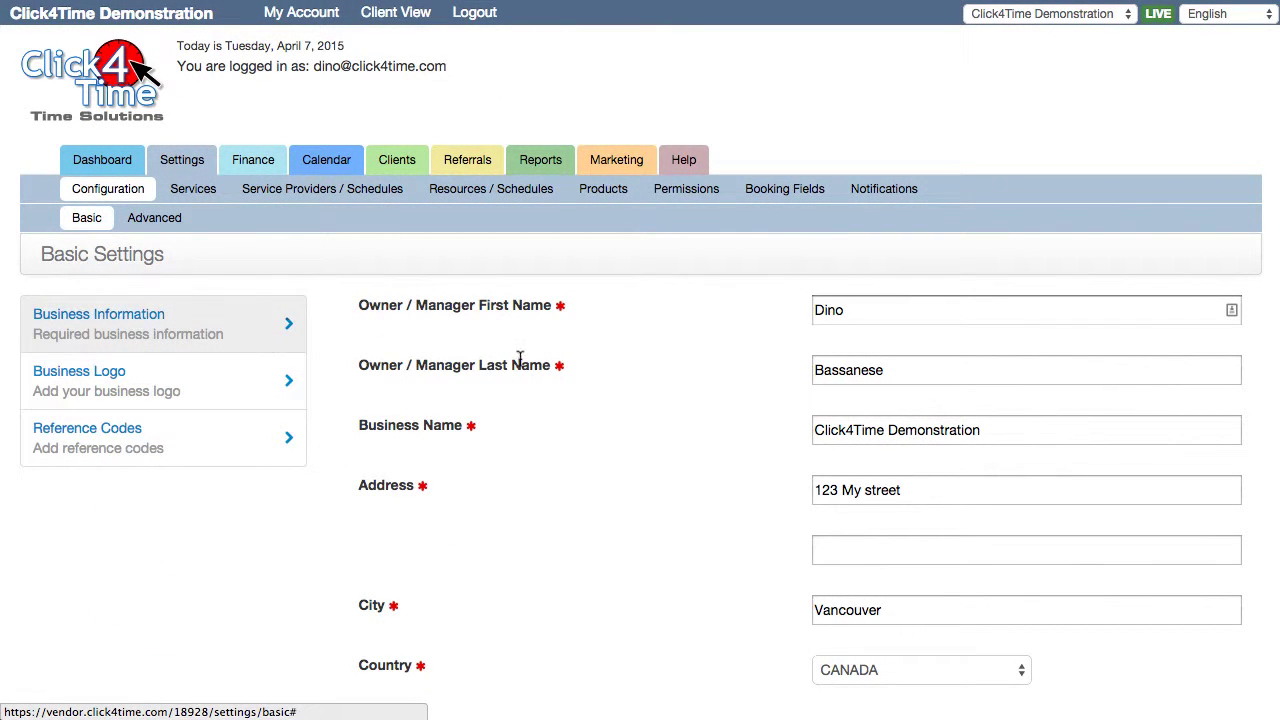
{"action": "scroll", "coordinate": [770, 388], "scroll_direction": "down", "scroll_amount": 5}
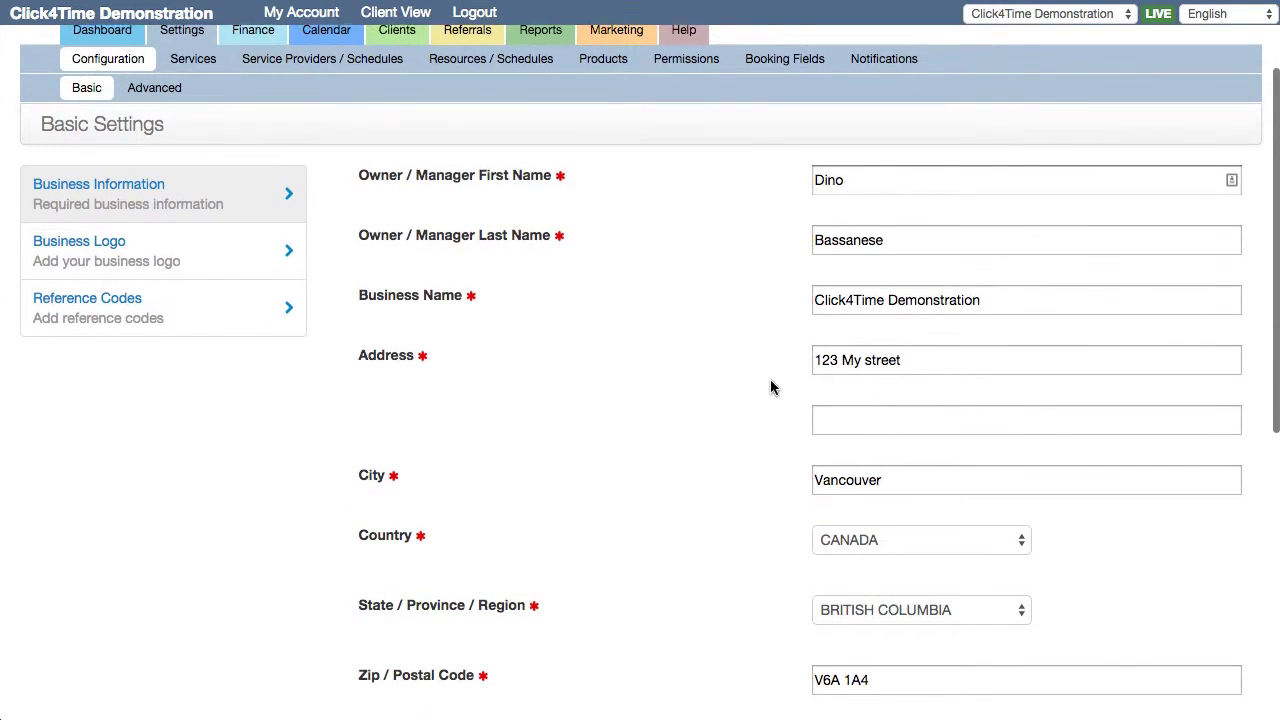
{"action": "scroll", "coordinate": [775, 382], "scroll_direction": "down", "scroll_amount": 4}
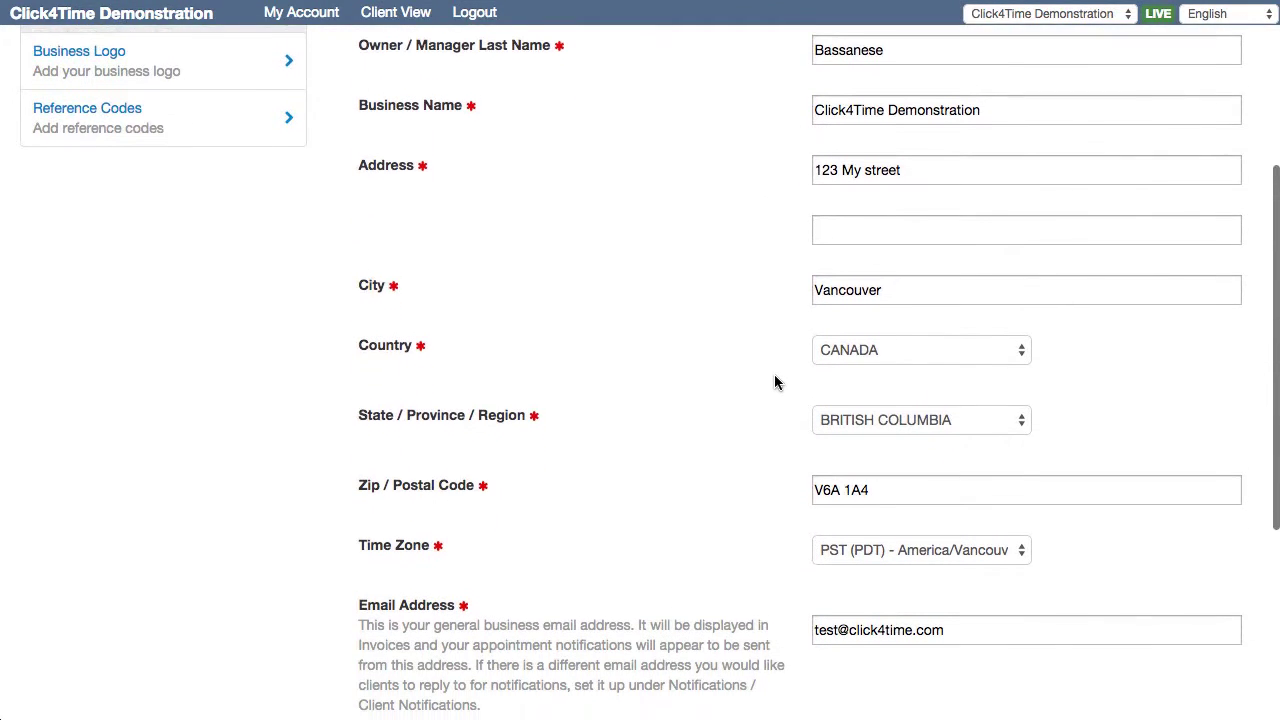
{"action": "scroll", "coordinate": [775, 381], "scroll_direction": "down", "scroll_amount": 4}
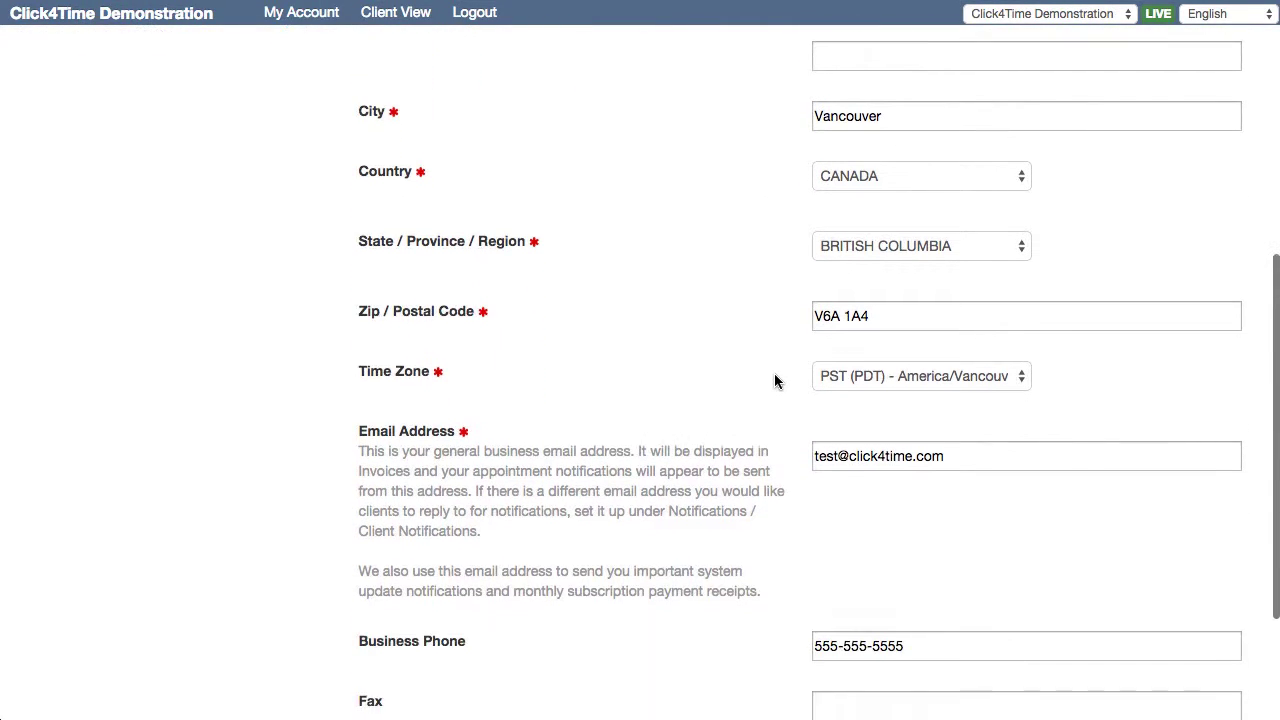
{"action": "scroll", "coordinate": [775, 381], "scroll_direction": "down", "scroll_amount": 1}
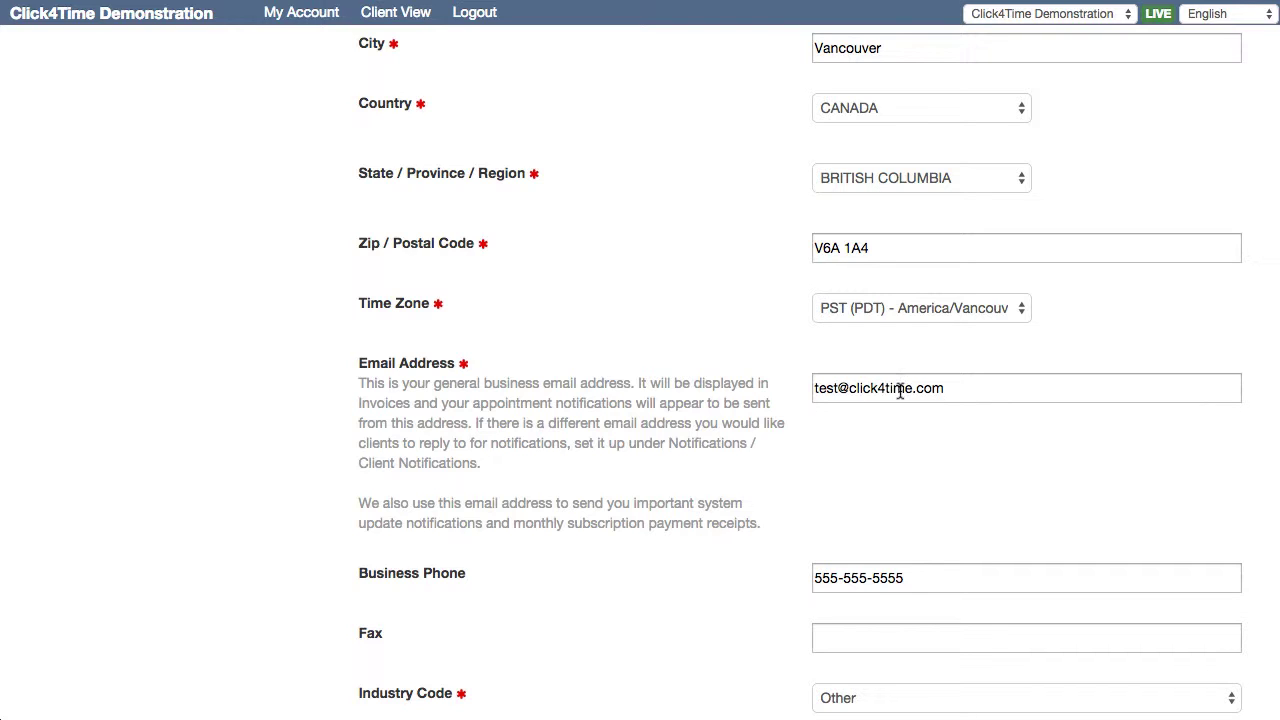
{"action": "left_click", "coordinate": [829, 391]}
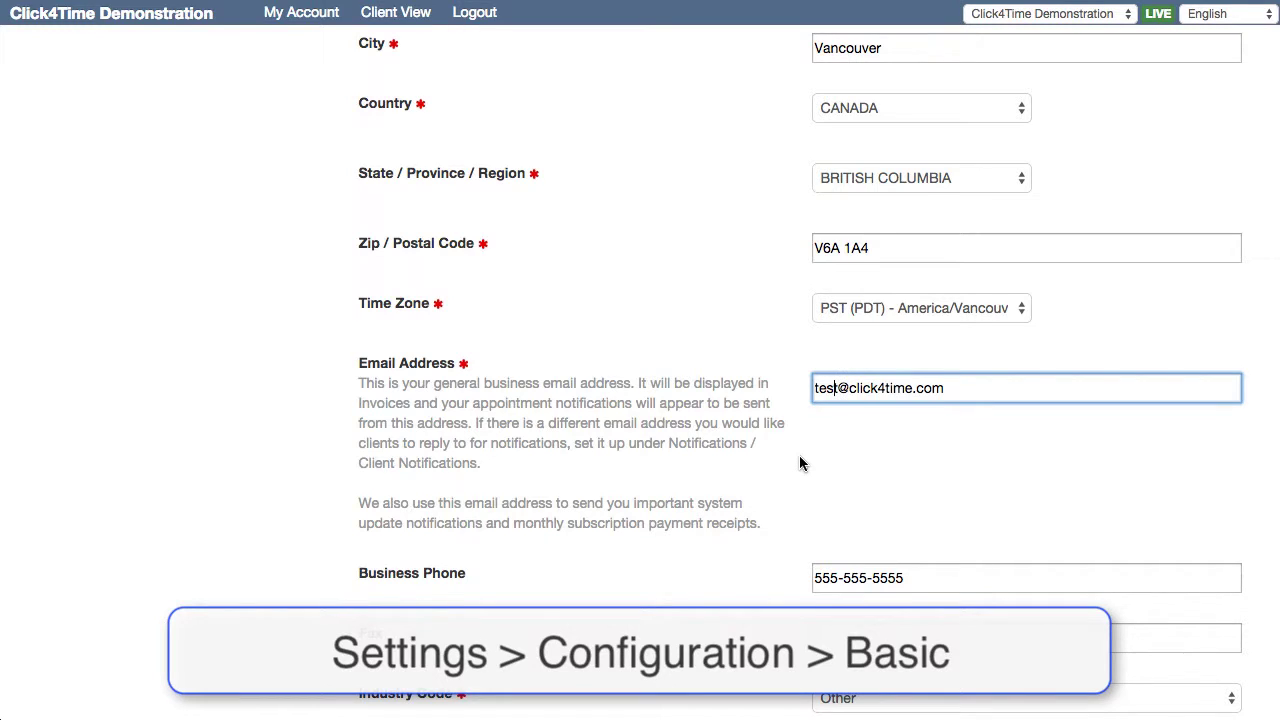
{"action": "scroll", "coordinate": [799, 456], "scroll_direction": "down", "scroll_amount": 1}
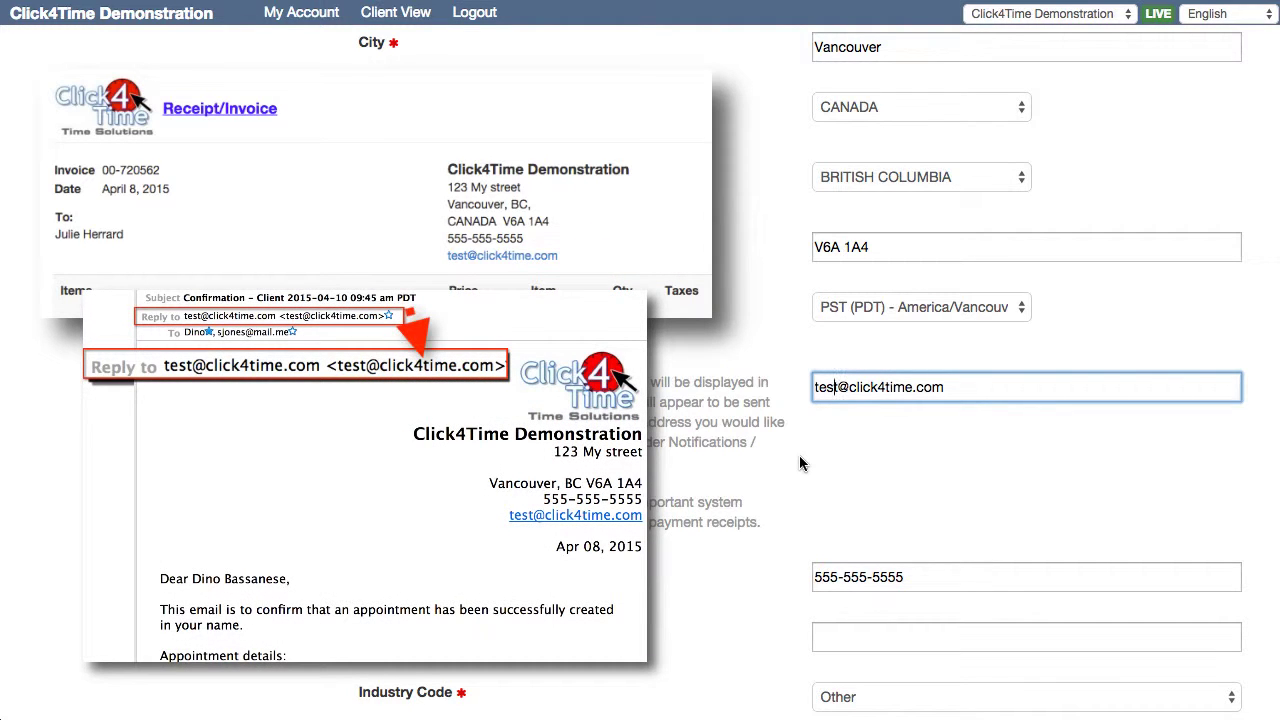
{"action": "scroll", "coordinate": [799, 456], "scroll_direction": "up", "scroll_amount": 1}
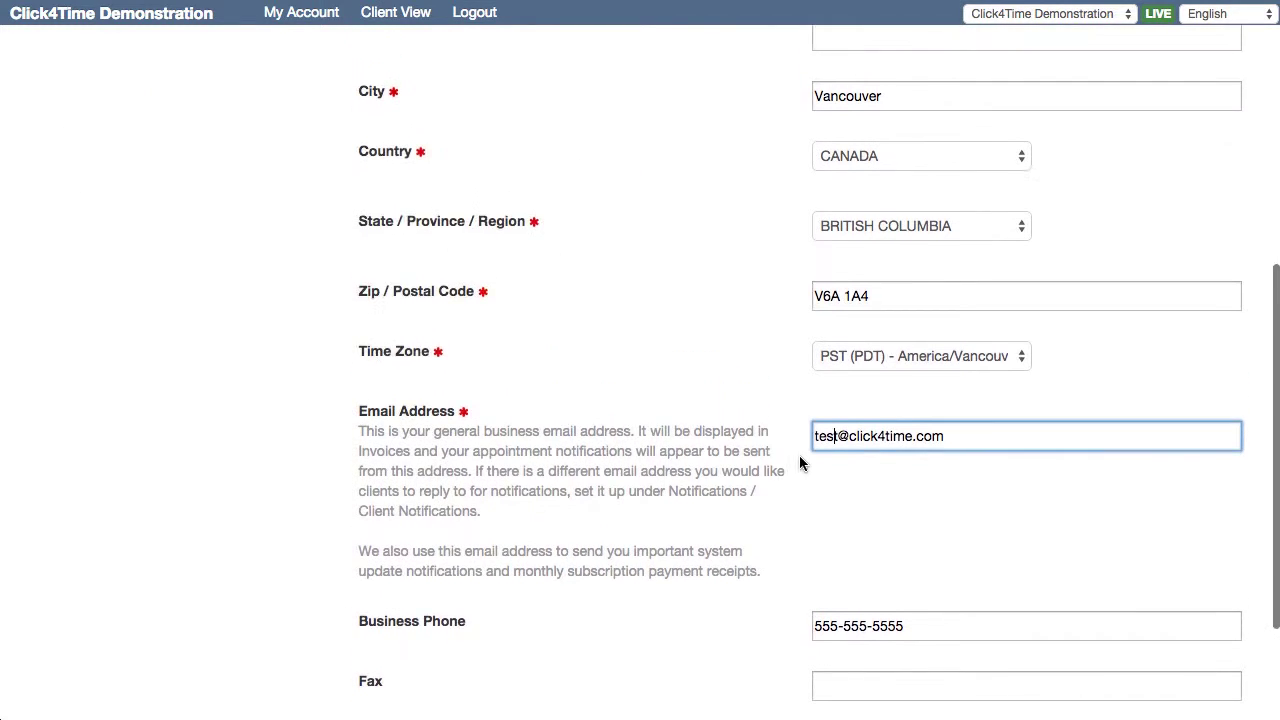
{"action": "scroll", "coordinate": [799, 455], "scroll_direction": "up", "scroll_amount": 10}
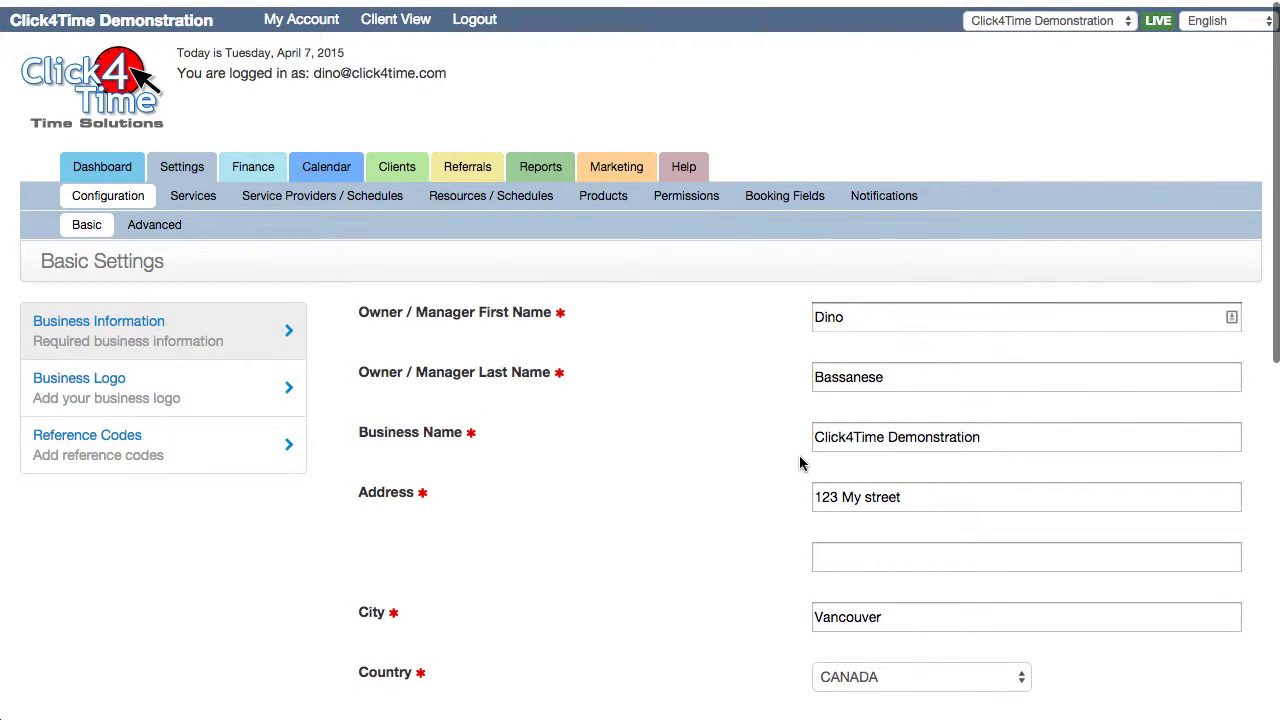
{"action": "right_click", "coordinate": [876, 200]}
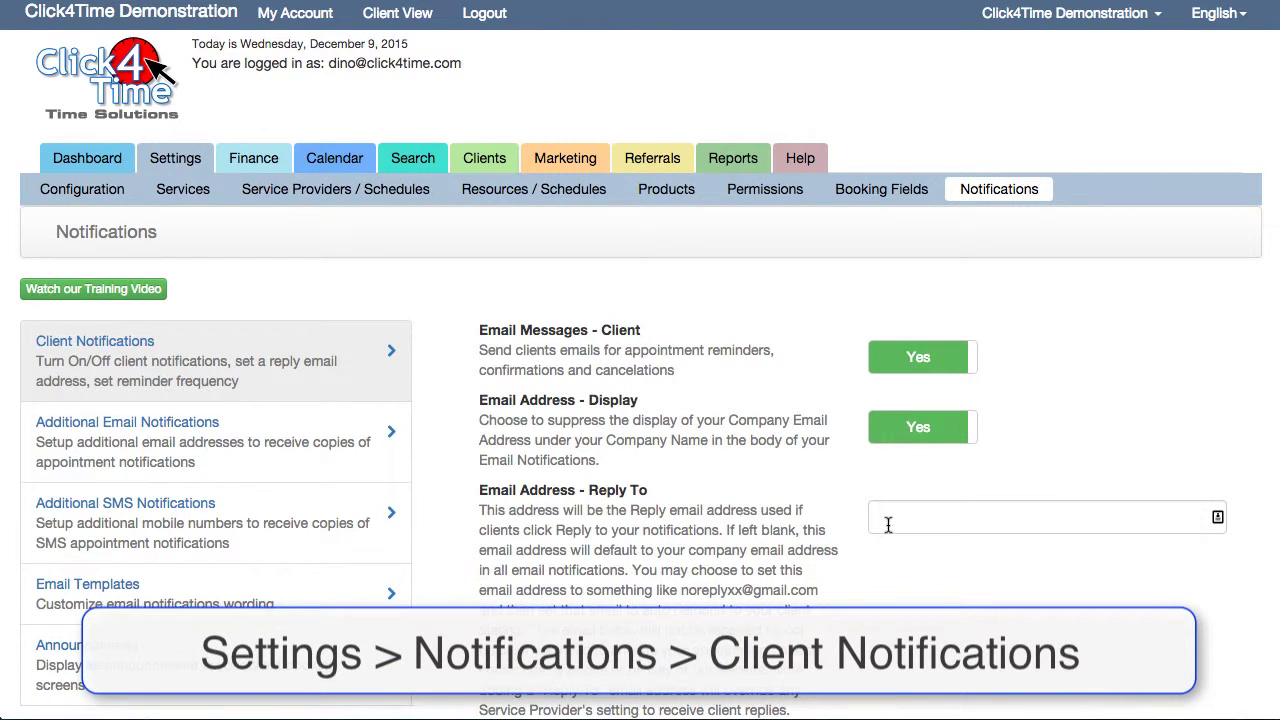
{"action": "left_click", "coordinate": [888, 524]}
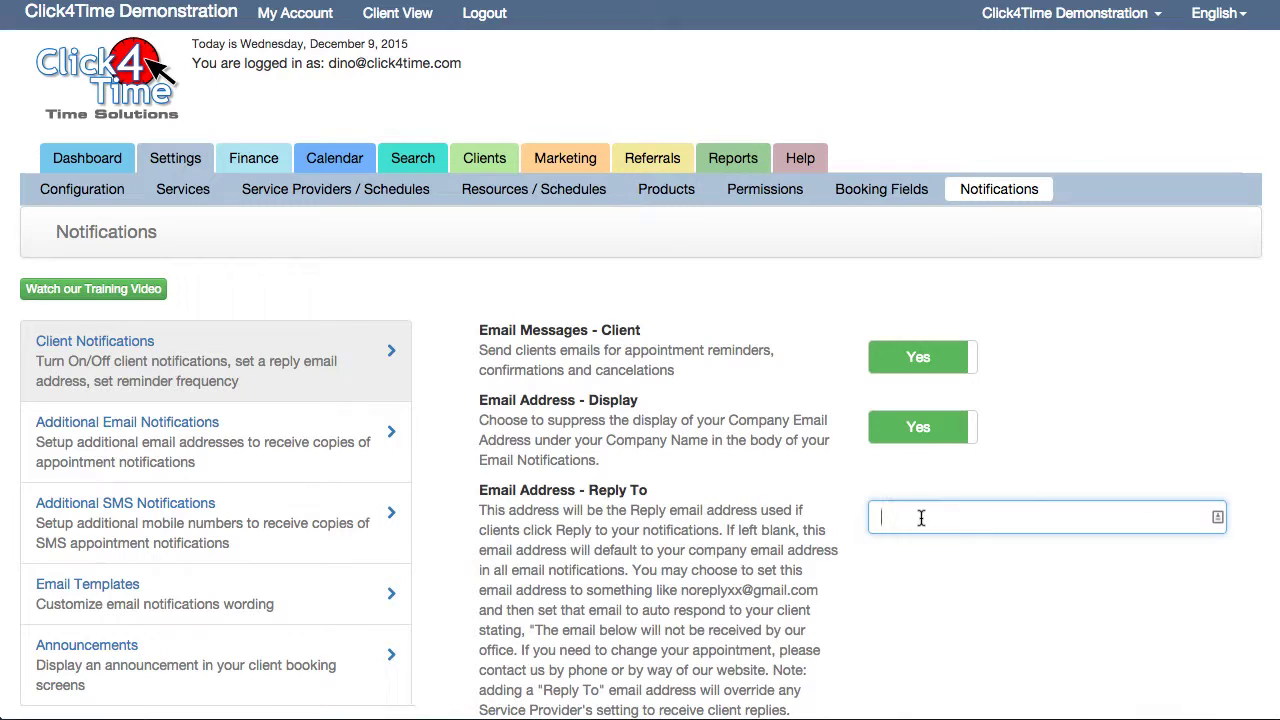
{"action": "left_click", "coordinate": [86, 197]}
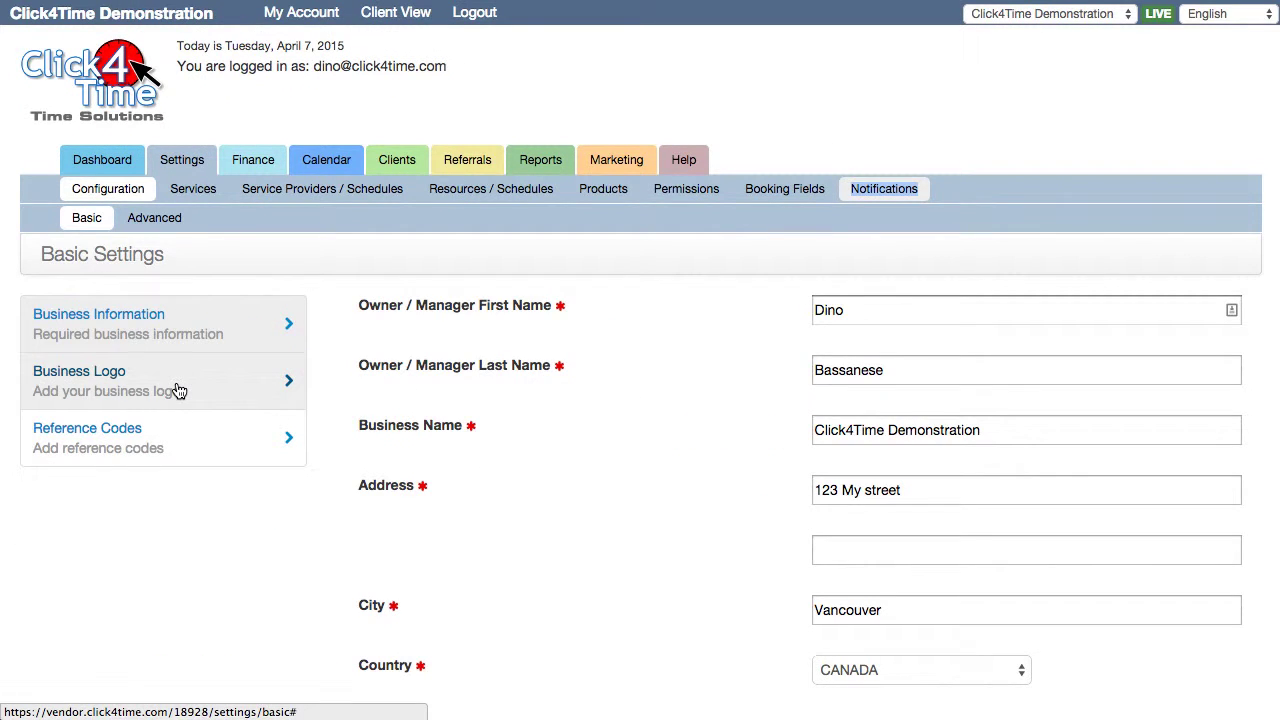
Upload Logo 150 x 100.jpg in Business Logo, crop it and save the thumbnail
{"action": "left_click", "coordinate": [178, 390]}
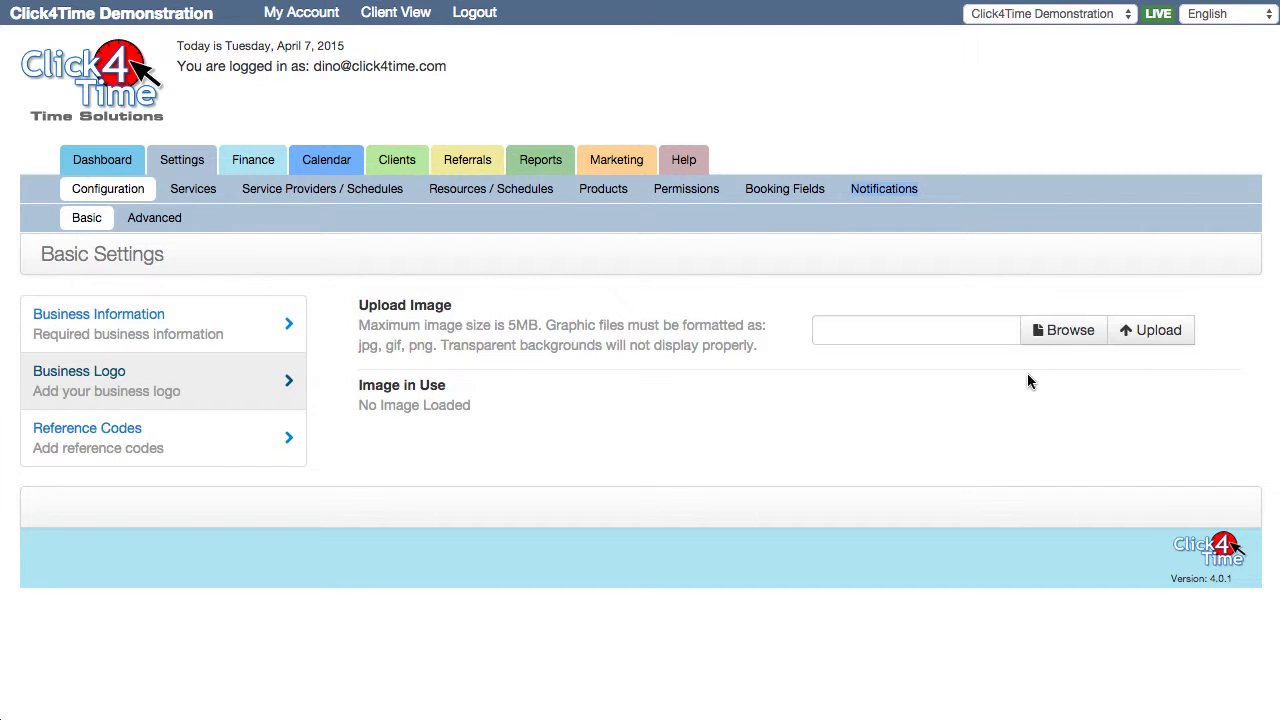
{"action": "left_click", "coordinate": [1027, 374]}
{"action": "key", "text": "Escape"}
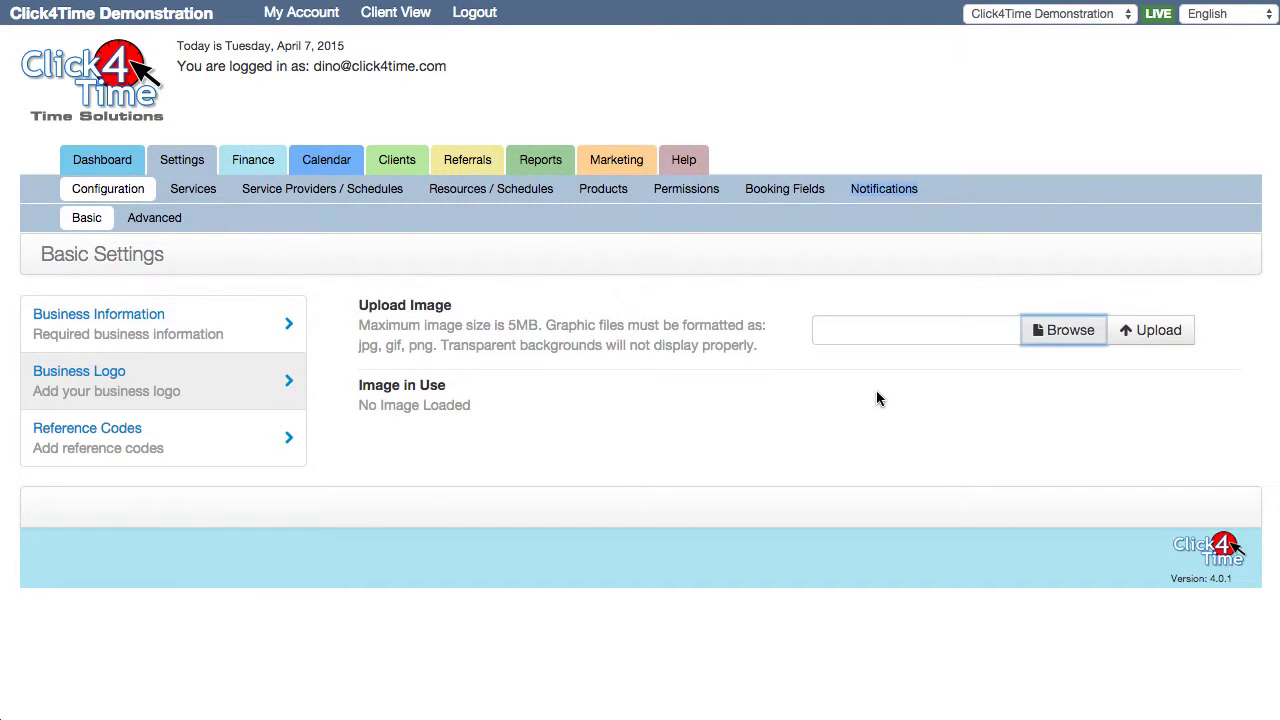
{"action": "left_click", "coordinate": [1041, 334]}
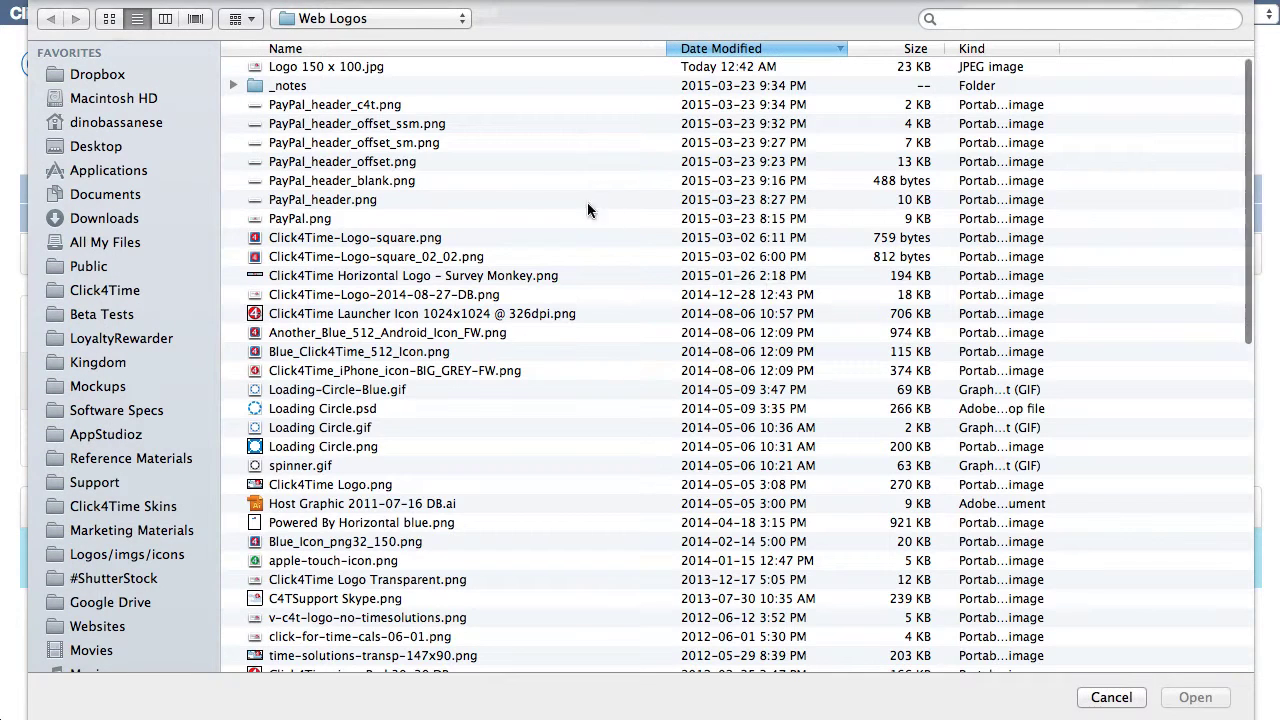
{"action": "double_click", "coordinate": [334, 66]}
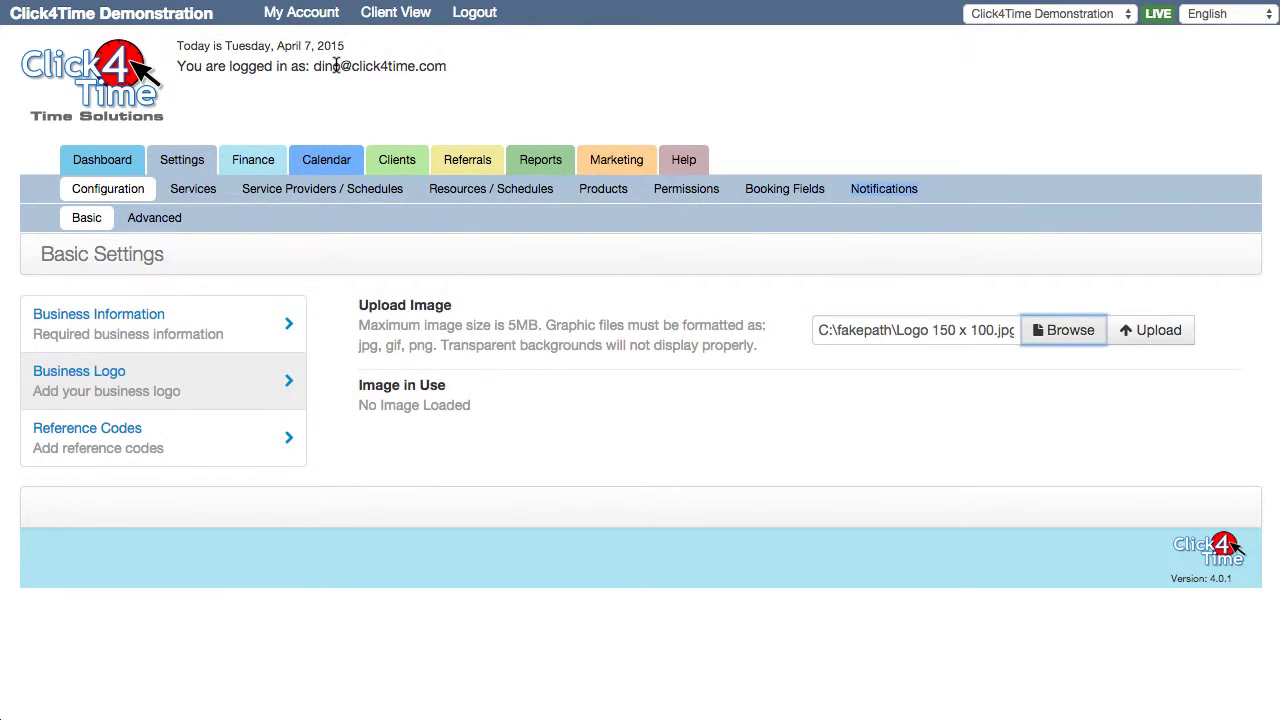
{"action": "left_click", "coordinate": [1137, 336]}
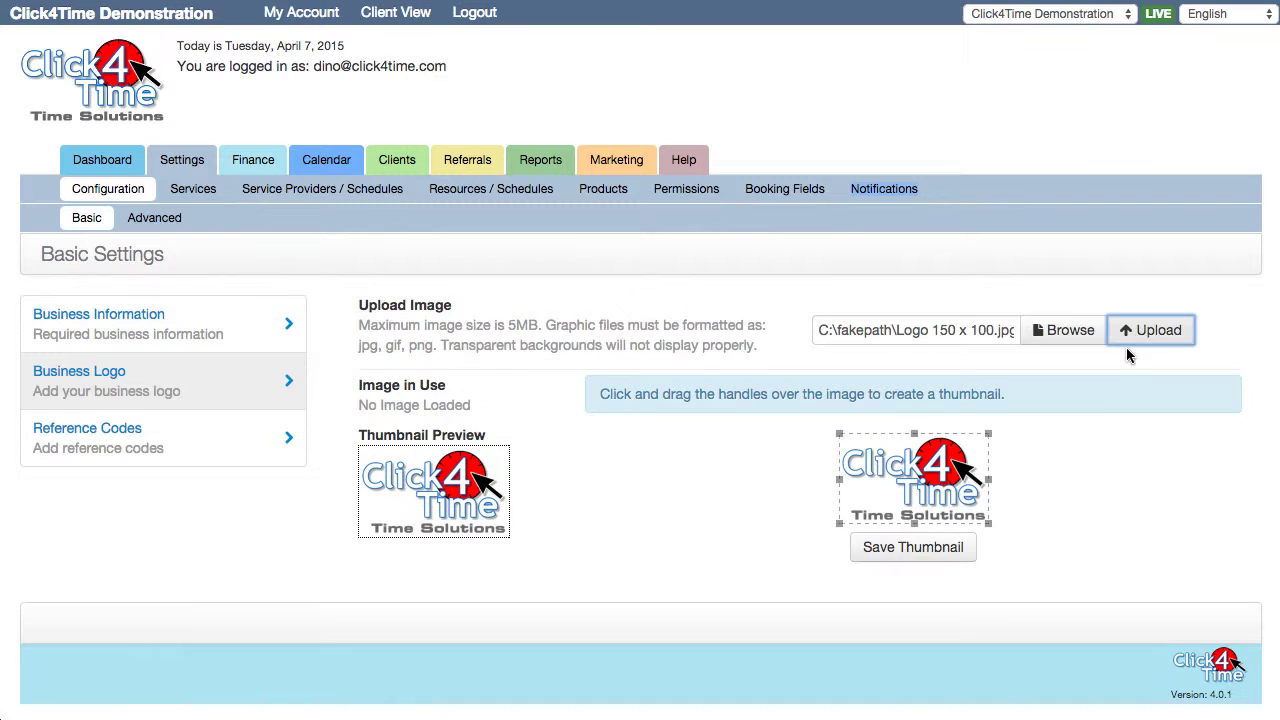
{"action": "mouse_move", "coordinate": [840, 435]}
{"action": "left_mouse_down"}
{"action": "mouse_move", "coordinate": [860, 447]}
{"action": "mouse_move", "coordinate": [839, 434]}
{"action": "left_mouse_up"}
{"action": "left_click", "coordinate": [918, 548]}
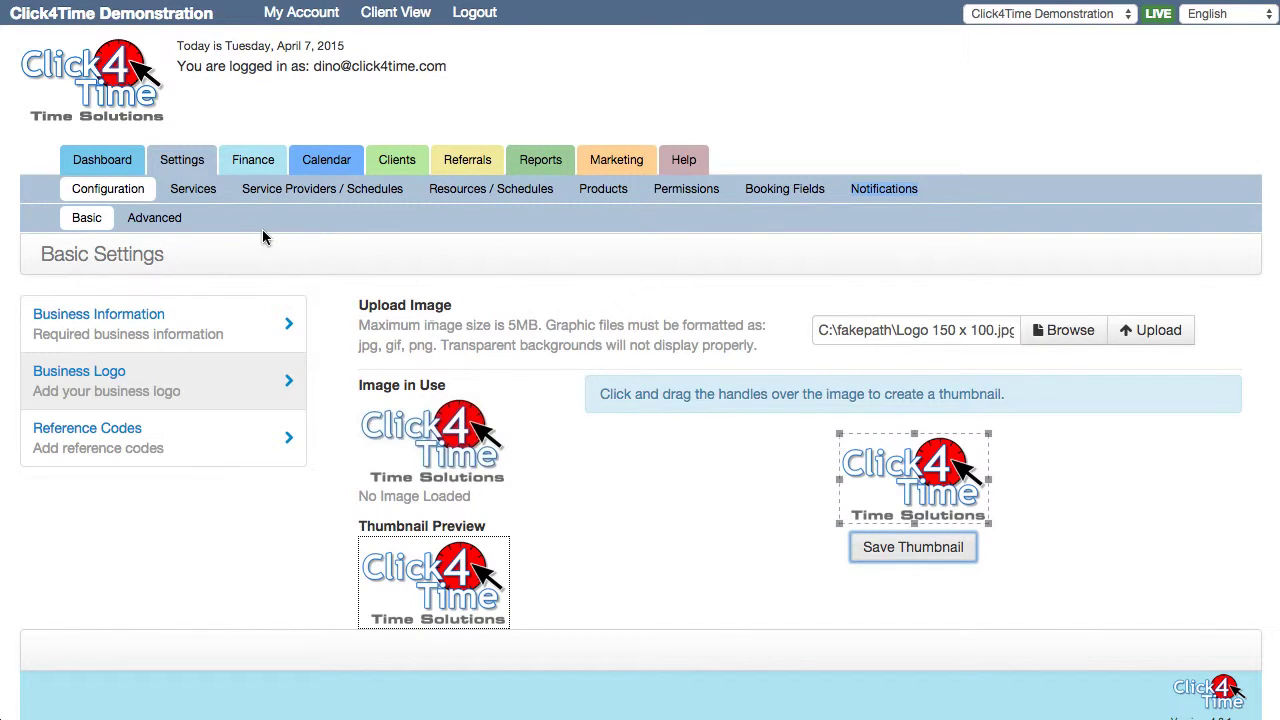
In Client Calendar View, set the border colour to green (hue 148) and apply the changes
{"action": "left_click", "coordinate": [158, 218]}
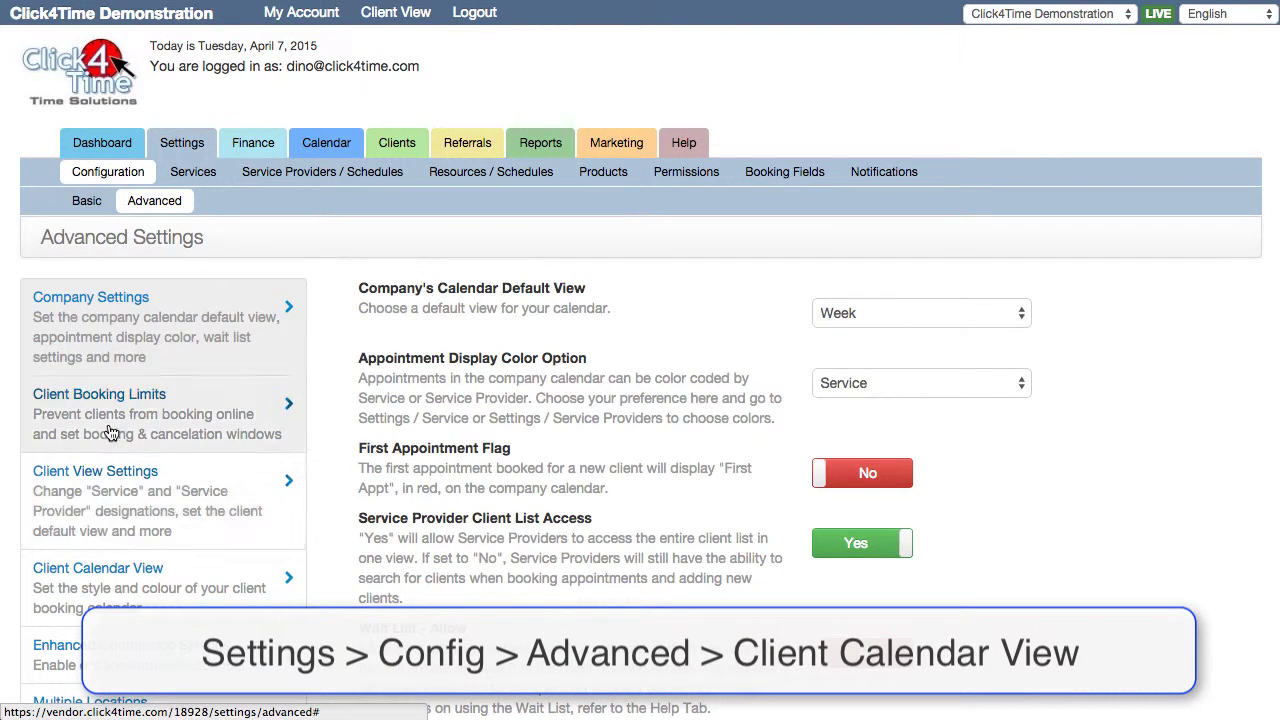
{"action": "left_click", "coordinate": [170, 580]}
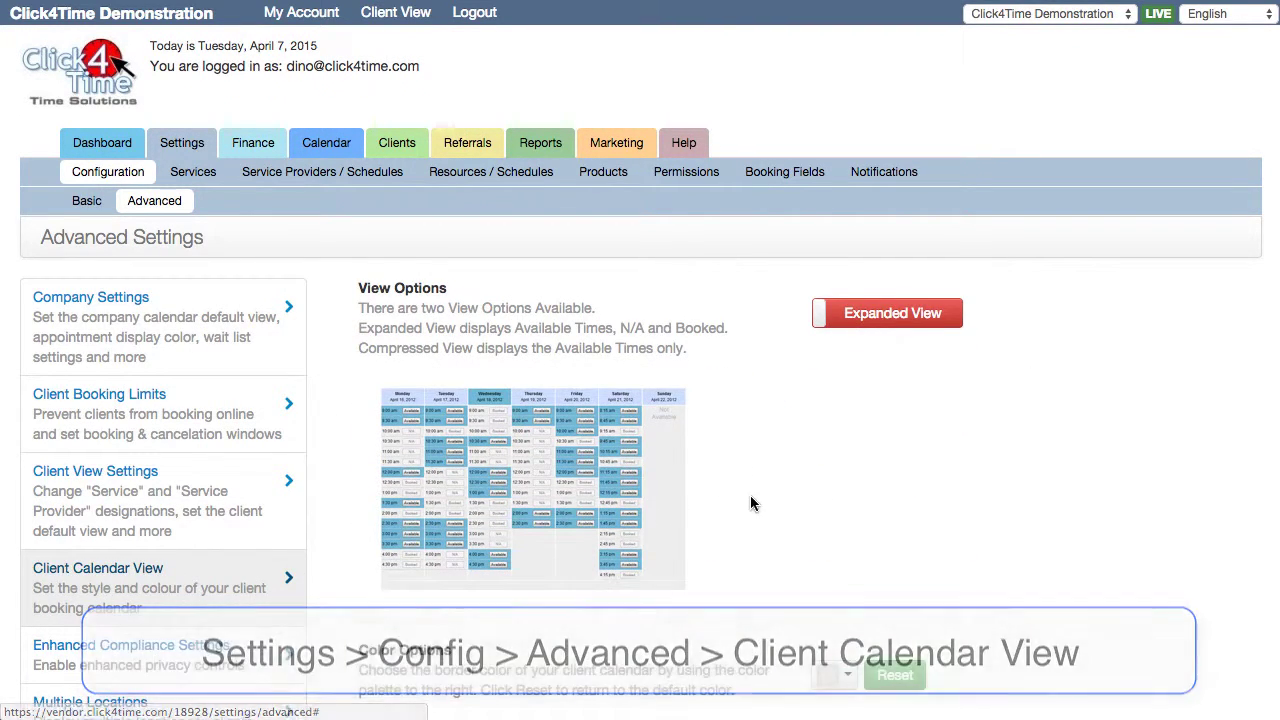
{"action": "scroll", "coordinate": [751, 497], "scroll_direction": "down", "scroll_amount": 5}
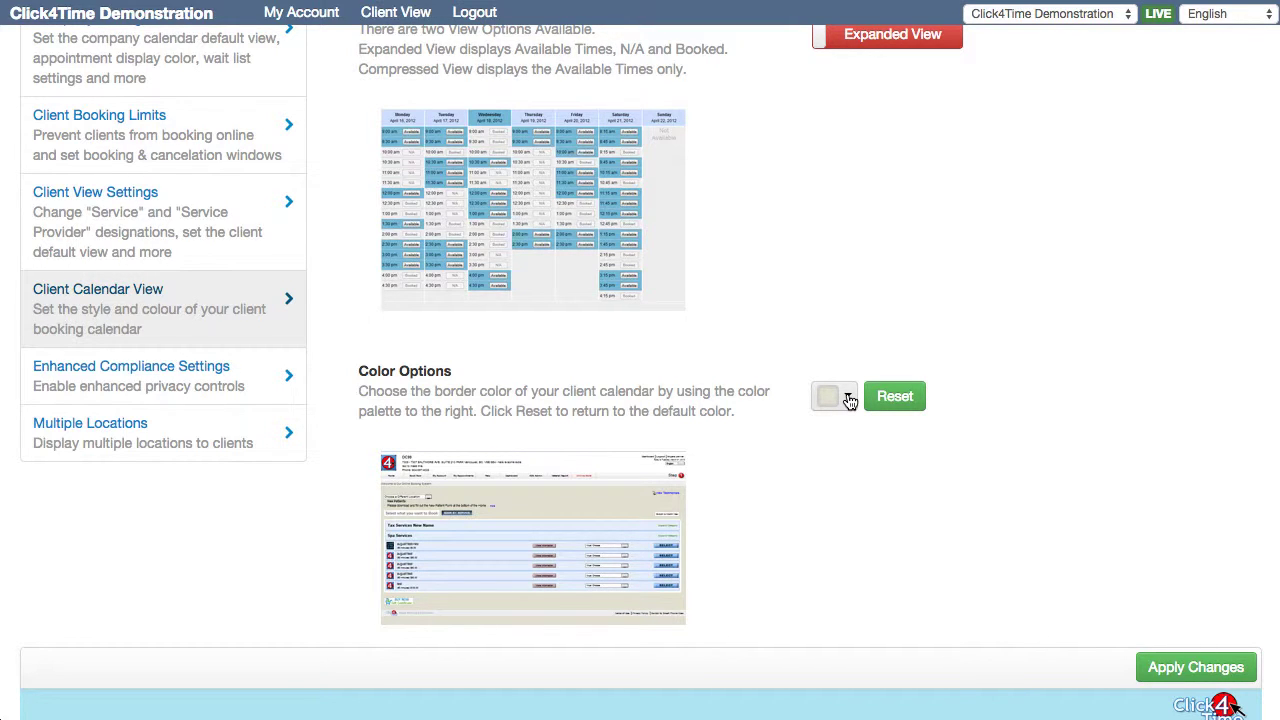
{"action": "left_click", "coordinate": [847, 397]}
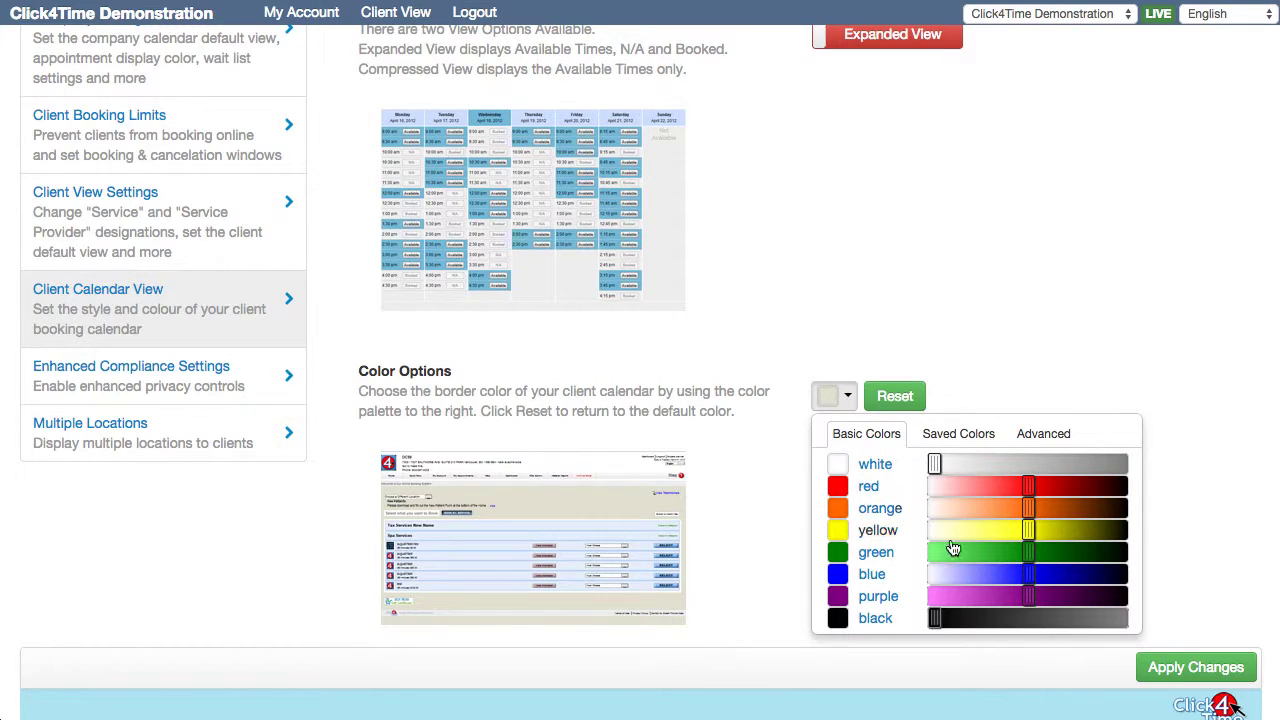
{"action": "left_click_drag", "start_coordinate": [1023, 572], "coordinate": [975, 573]}
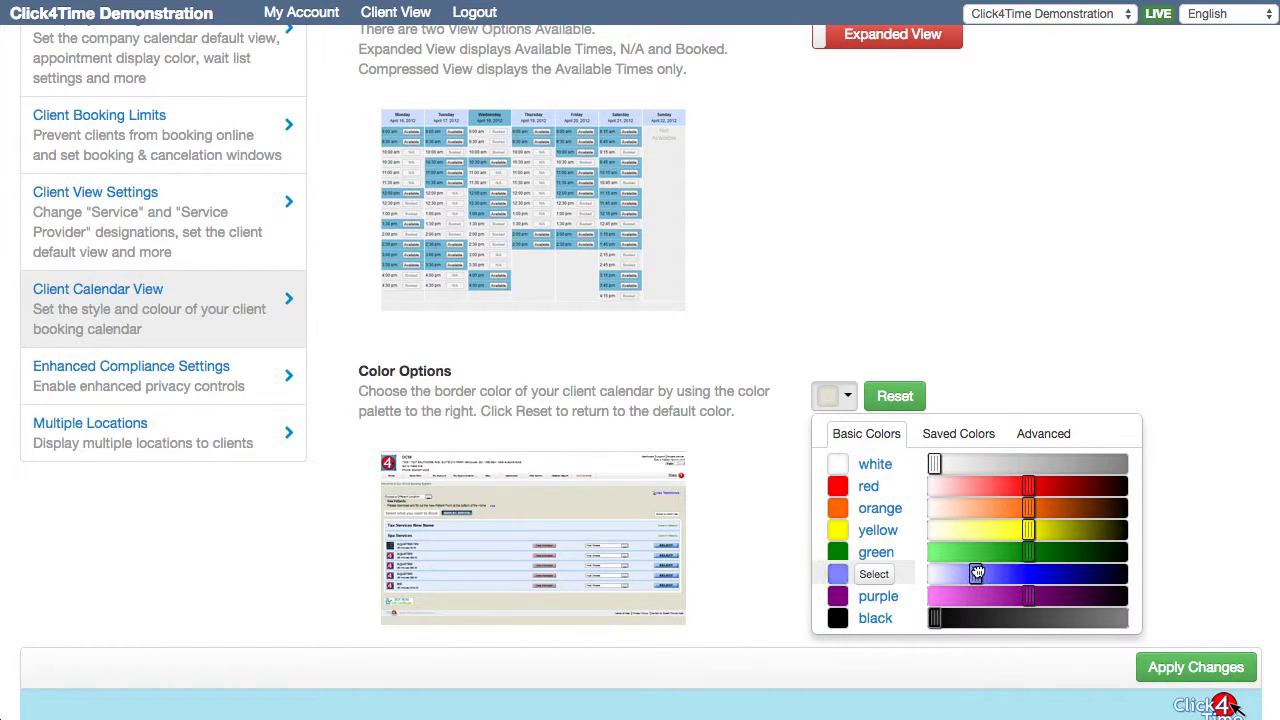
{"action": "left_click", "coordinate": [1041, 434]}
{"action": "left_click_drag", "start_coordinate": [834, 494], "coordinate": [952, 494]}
{"action": "left_click_drag", "start_coordinate": [1120, 610], "coordinate": [977, 612]}
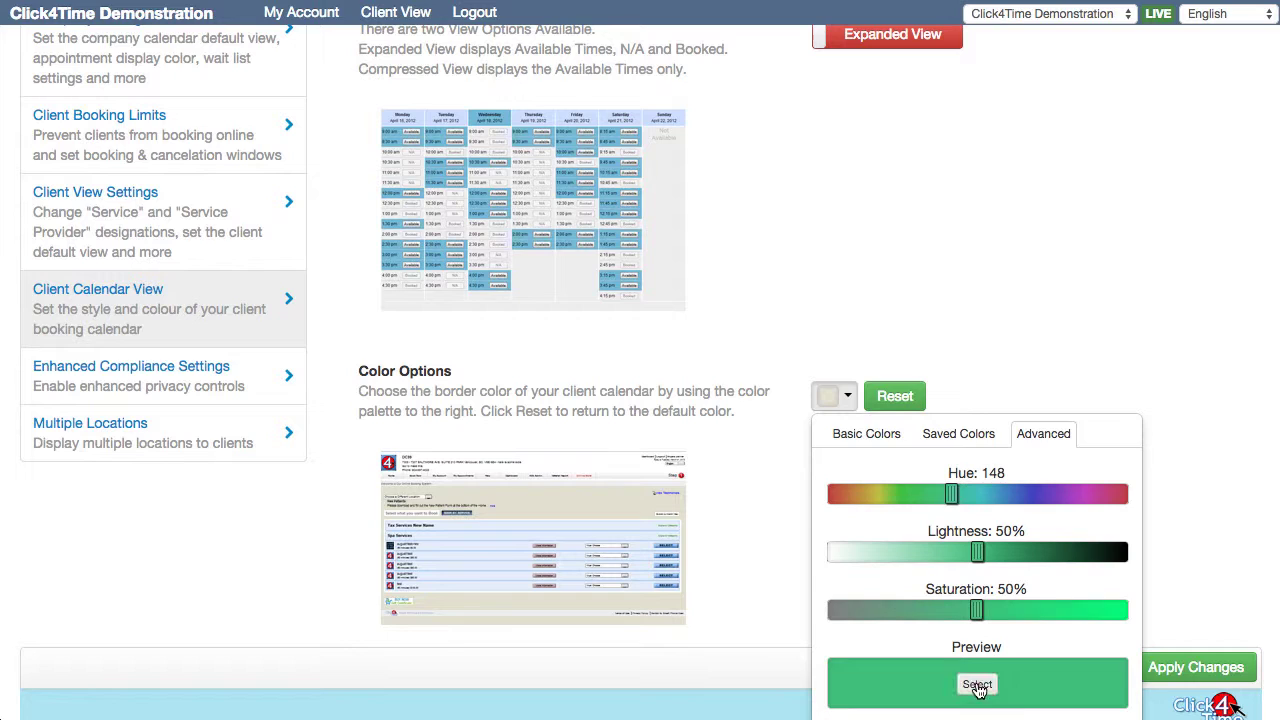
{"action": "left_click", "coordinate": [978, 686]}
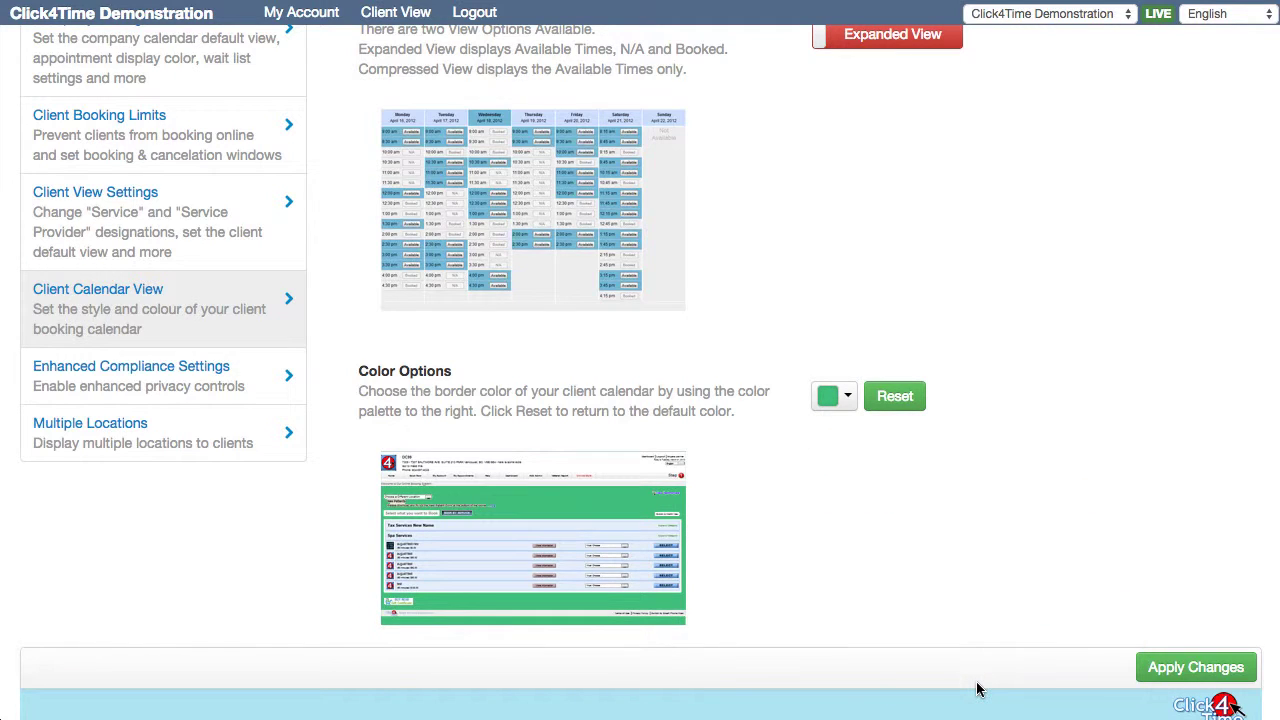
{"action": "left_click", "coordinate": [1170, 670]}
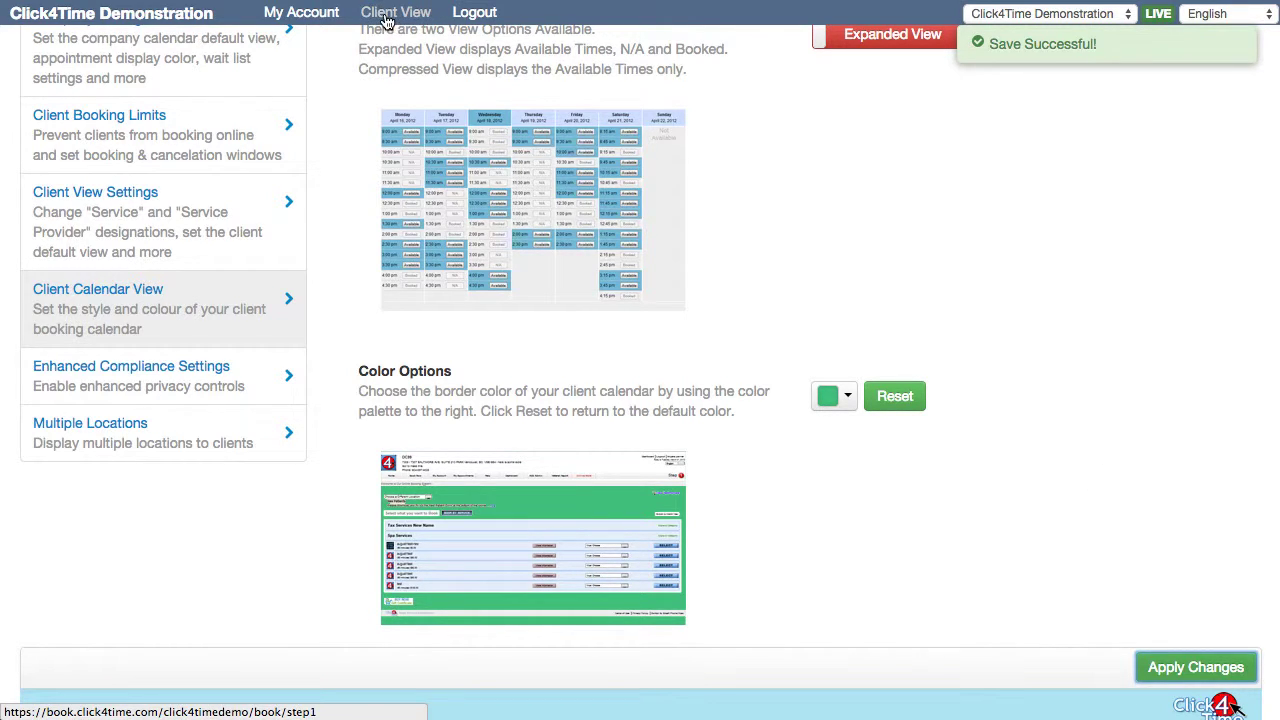
Preview the client booking page in a new tab, then return to the Dashboard
{"action": "right_click", "coordinate": [388, 22]}
{"action": "left_click", "coordinate": [440, 22]}
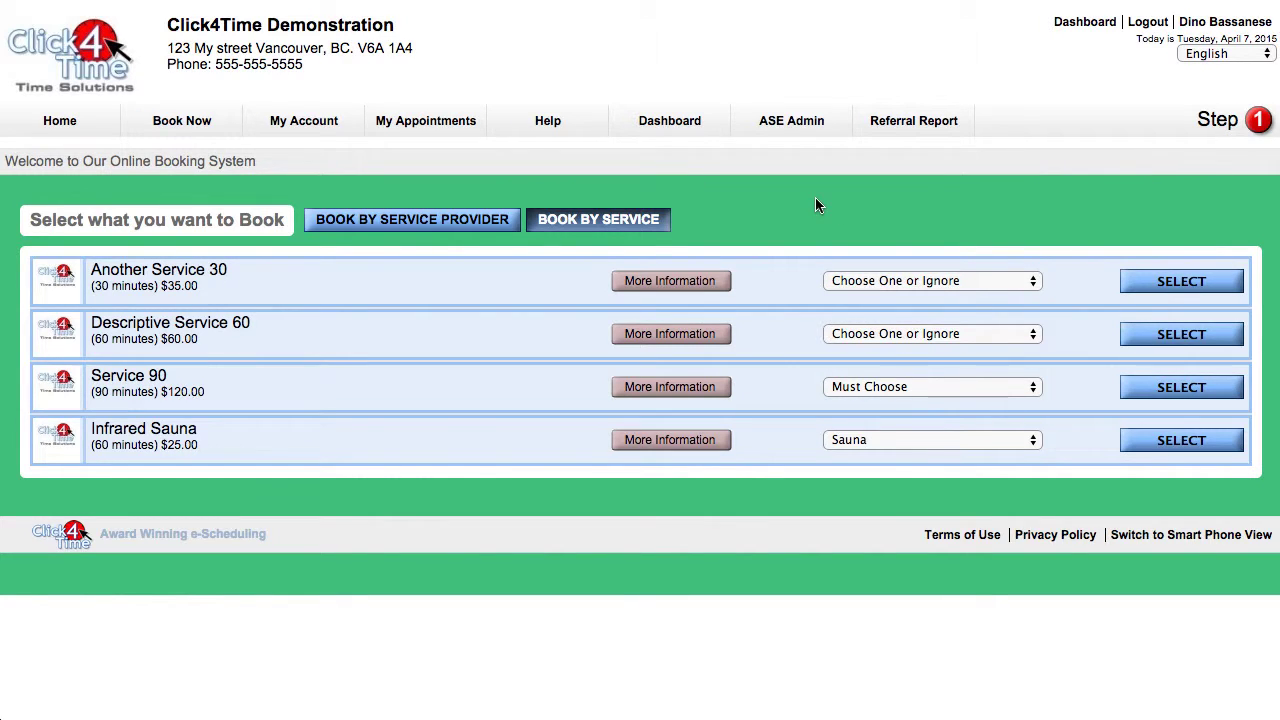
{"action": "left_click", "coordinate": [1083, 29]}
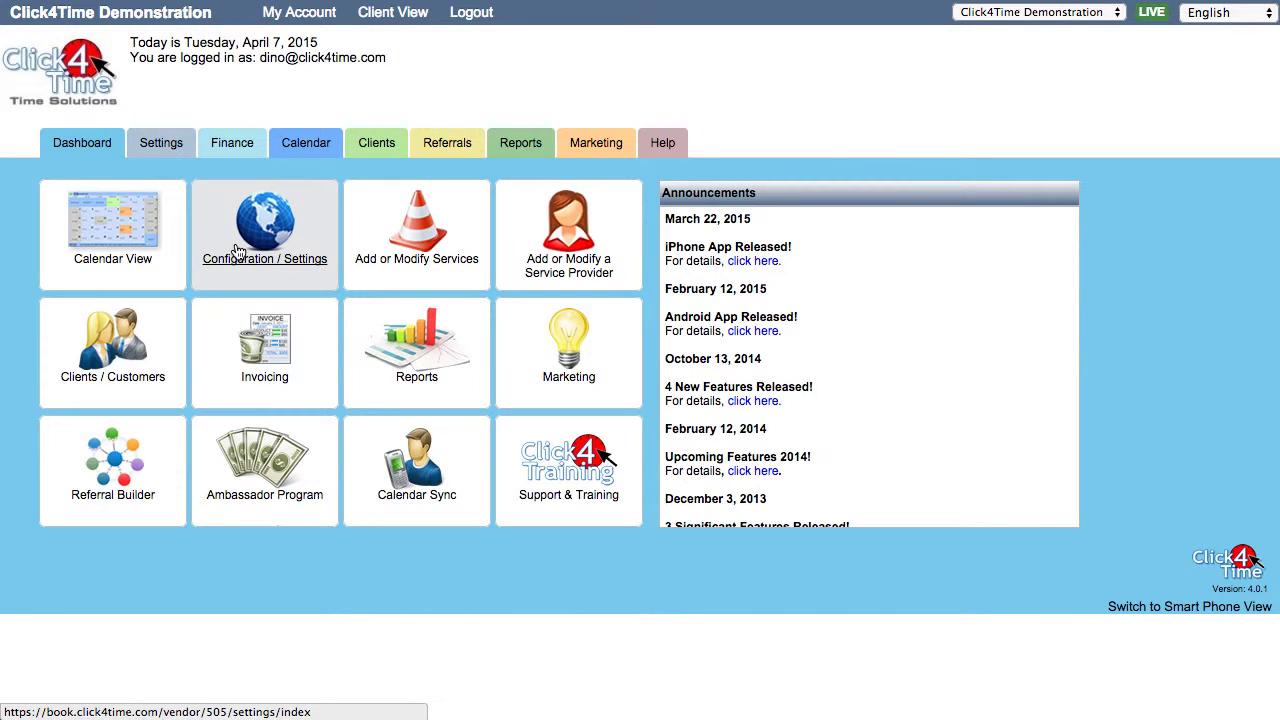
Review Client Booking Limits in Advanced settings: online booking, client login, 24-hour cancellation window
{"action": "left_click", "coordinate": [163, 150]}
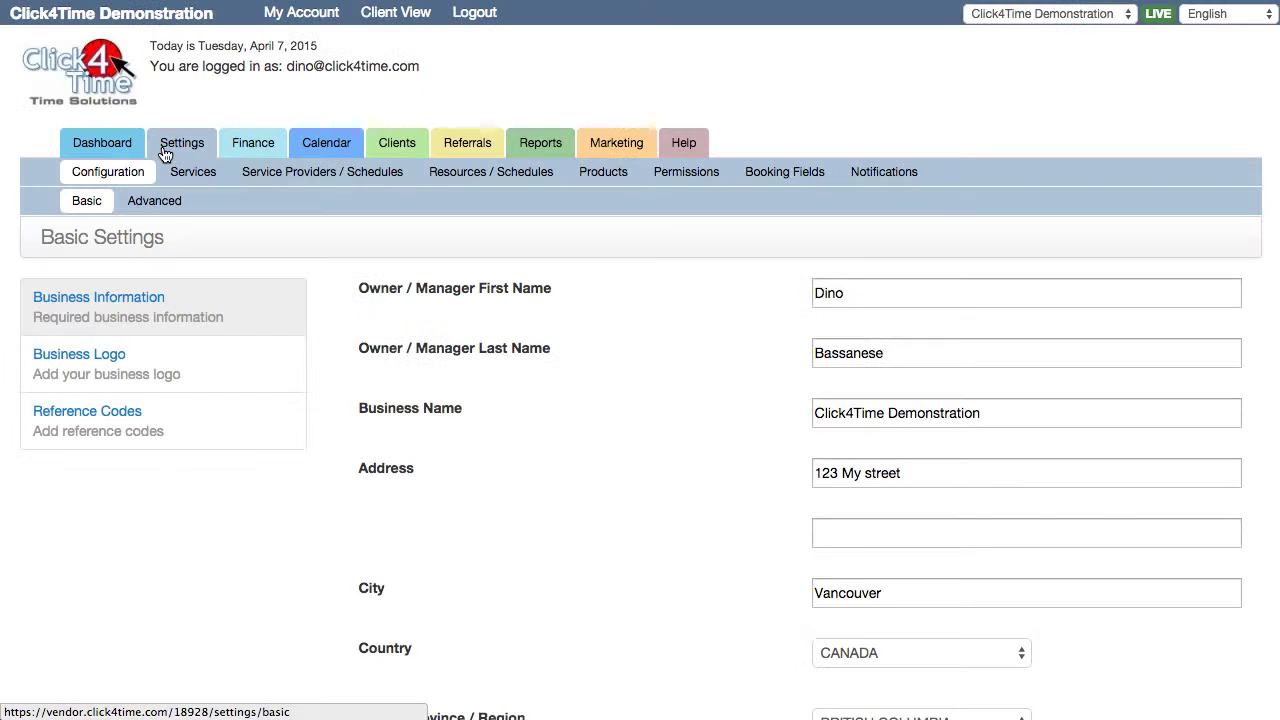
{"action": "left_click", "coordinate": [170, 206]}
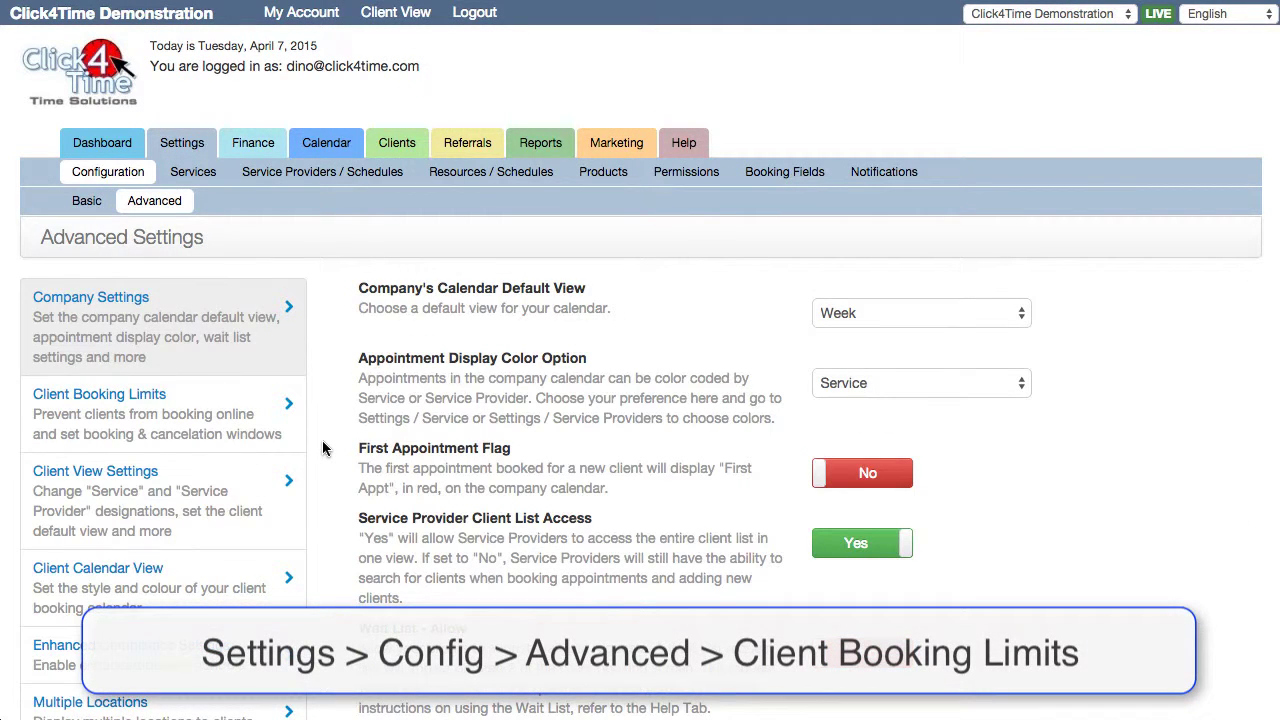
{"action": "scroll", "coordinate": [323, 448], "scroll_direction": "down", "scroll_amount": 3}
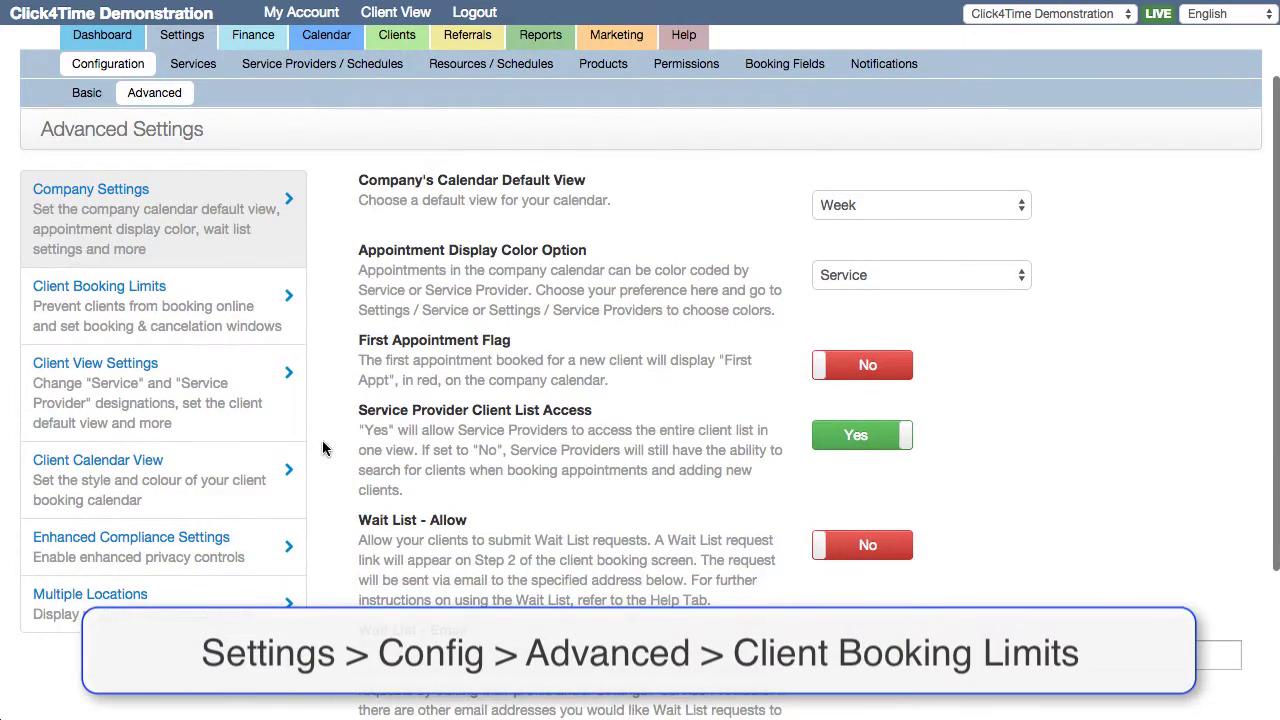
{"action": "left_click", "coordinate": [320, 298]}
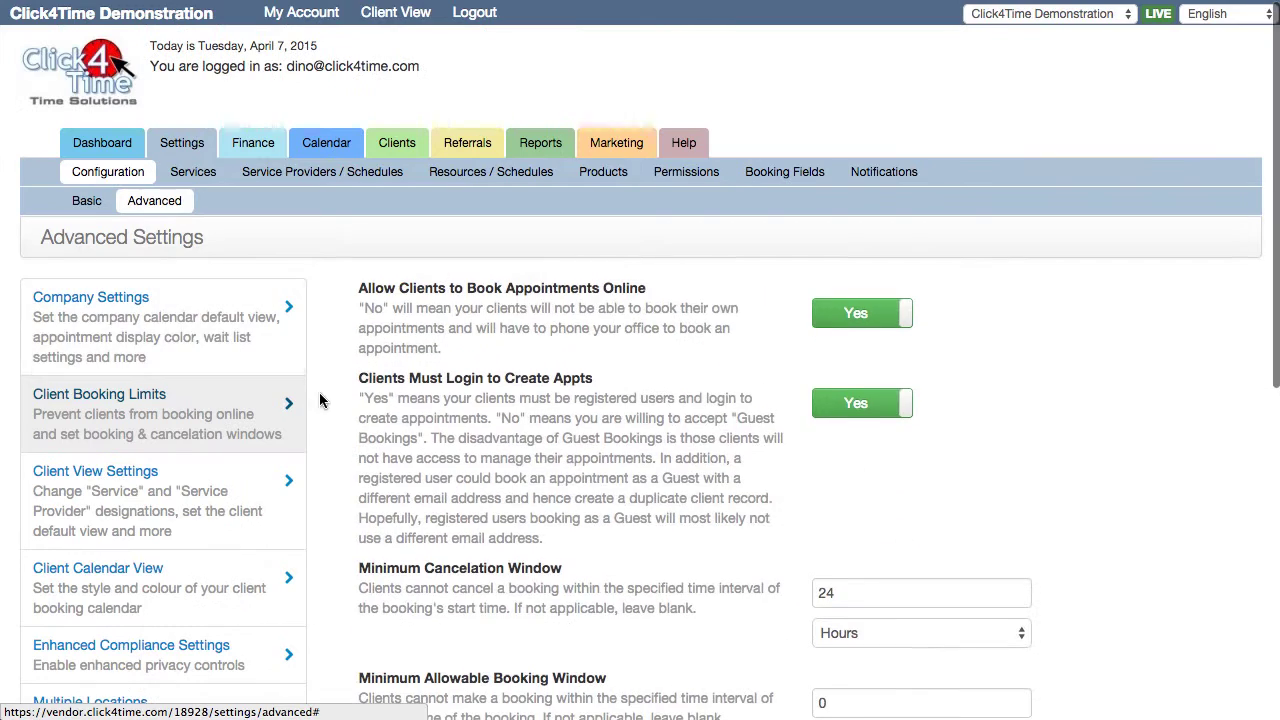
{"action": "scroll", "coordinate": [326, 403], "scroll_direction": "down", "scroll_amount": 3}
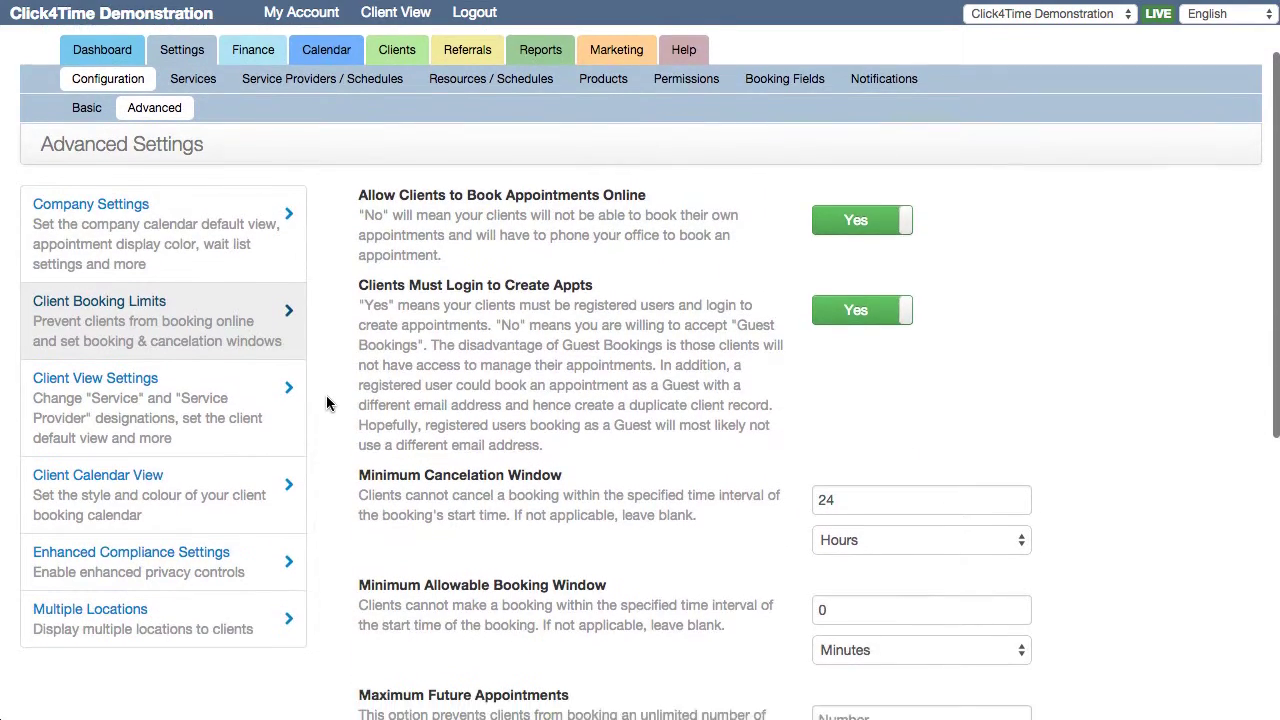
{"action": "scroll", "coordinate": [326, 403], "scroll_direction": "down", "scroll_amount": 1}
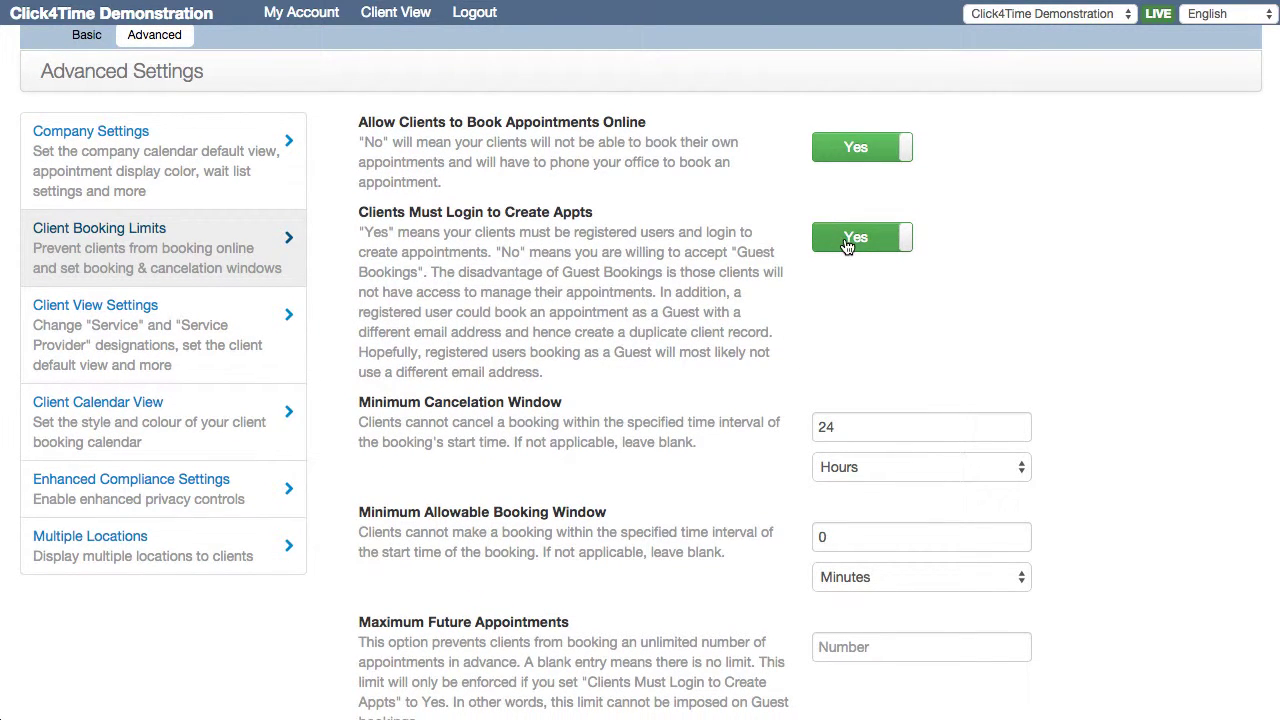
{"action": "scroll", "coordinate": [876, 305], "scroll_direction": "down", "scroll_amount": 1}
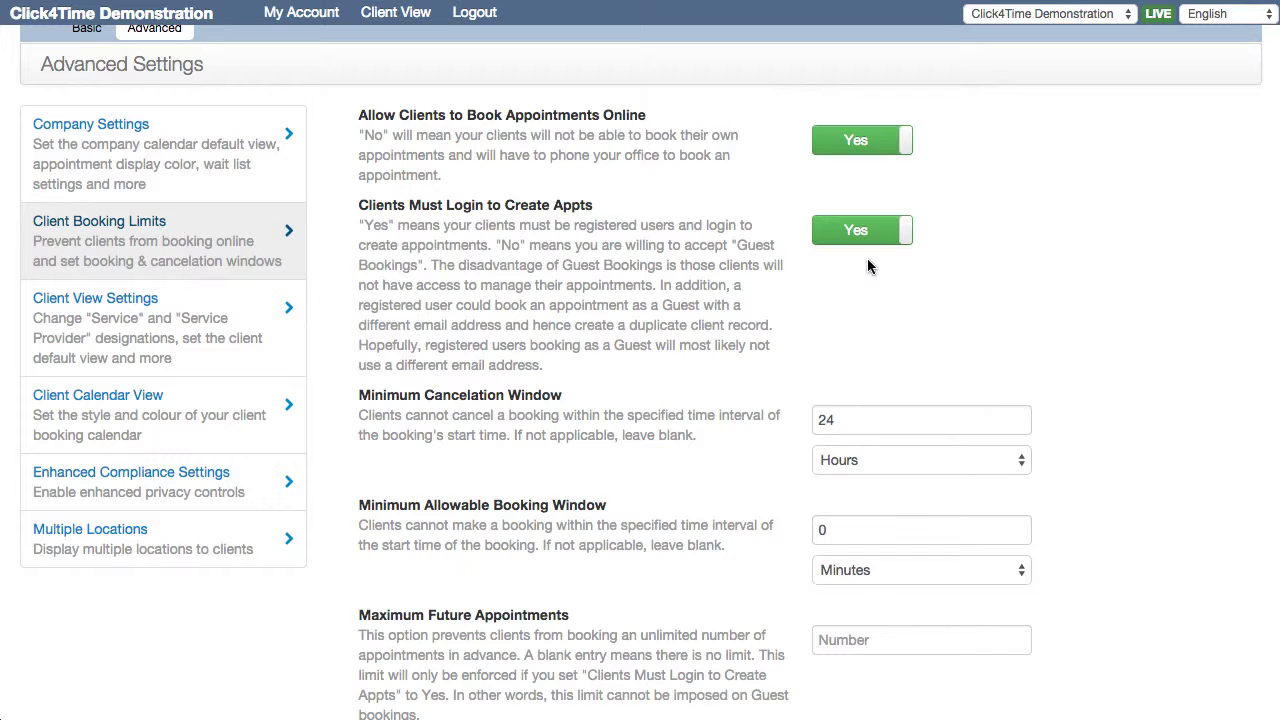
{"action": "scroll", "coordinate": [867, 258], "scroll_direction": "up", "scroll_amount": 4}
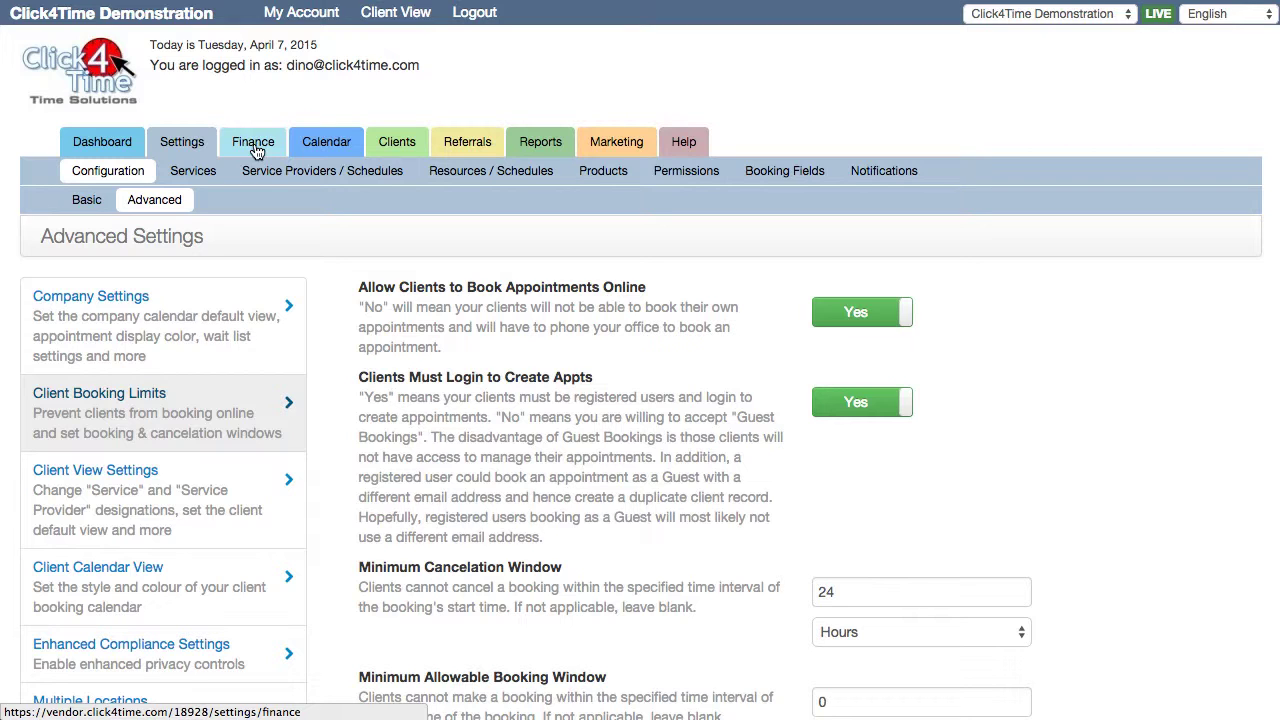
Switch the finance currency to USD and list the defined taxes, TAX and New Tax
{"action": "left_click", "coordinate": [255, 145]}
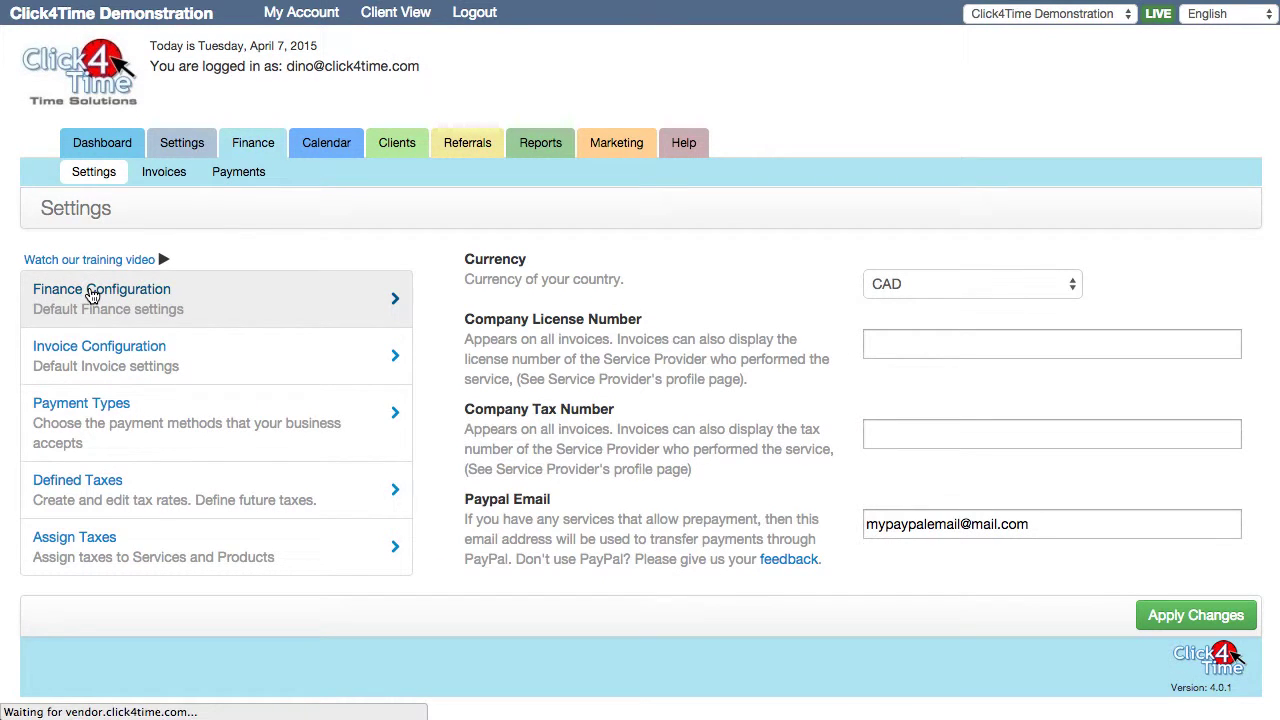
{"action": "left_click", "coordinate": [985, 284]}
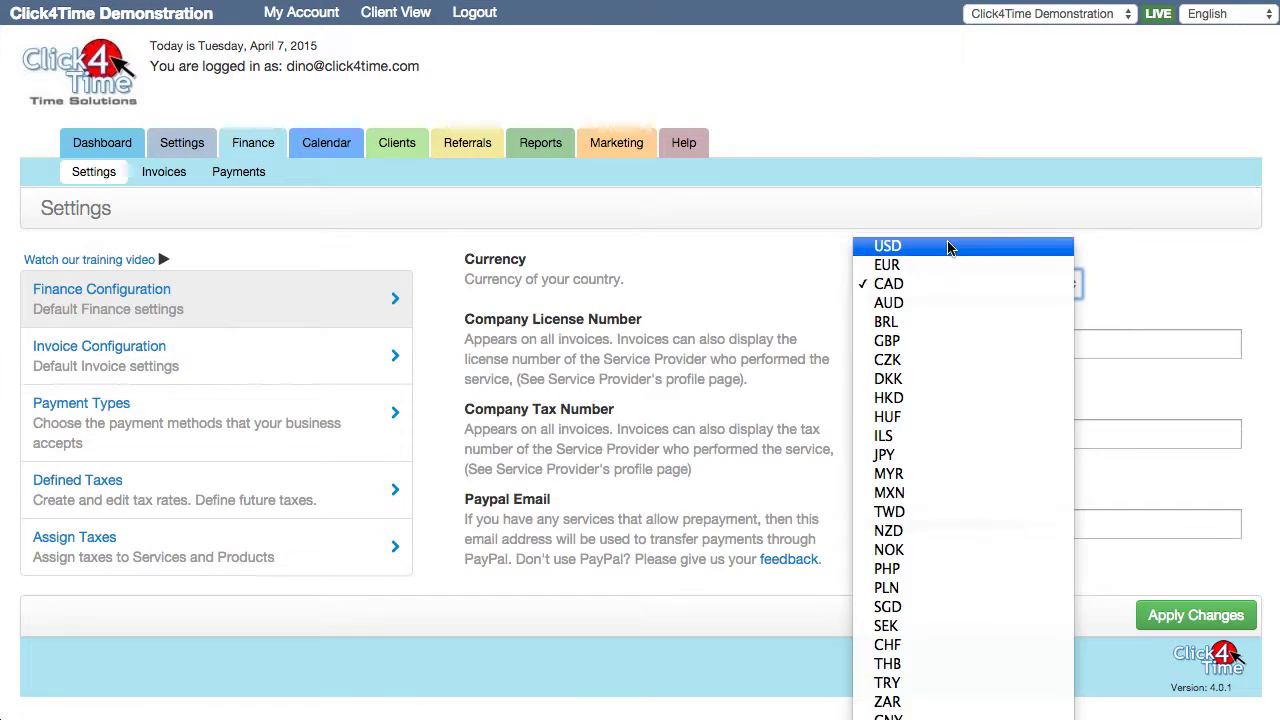
{"action": "key", "text": "Escape"}
{"action": "key", "text": "Down"}
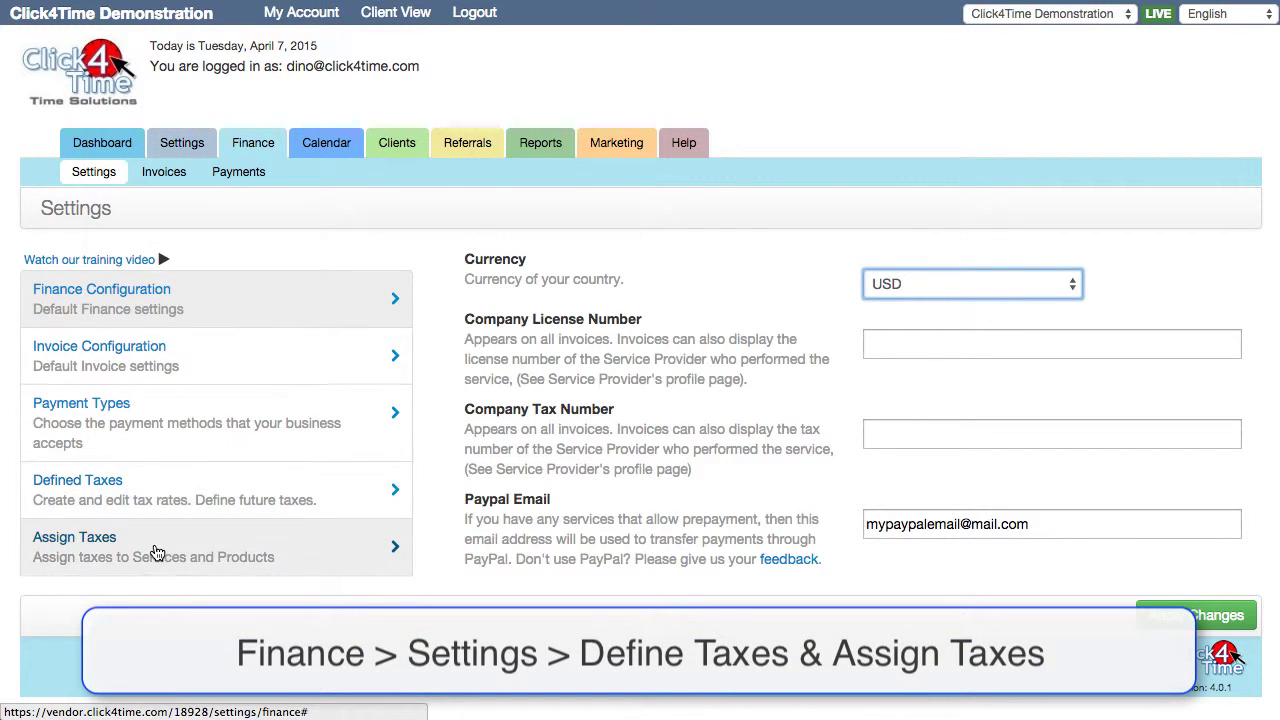
{"action": "left_click", "coordinate": [176, 499]}
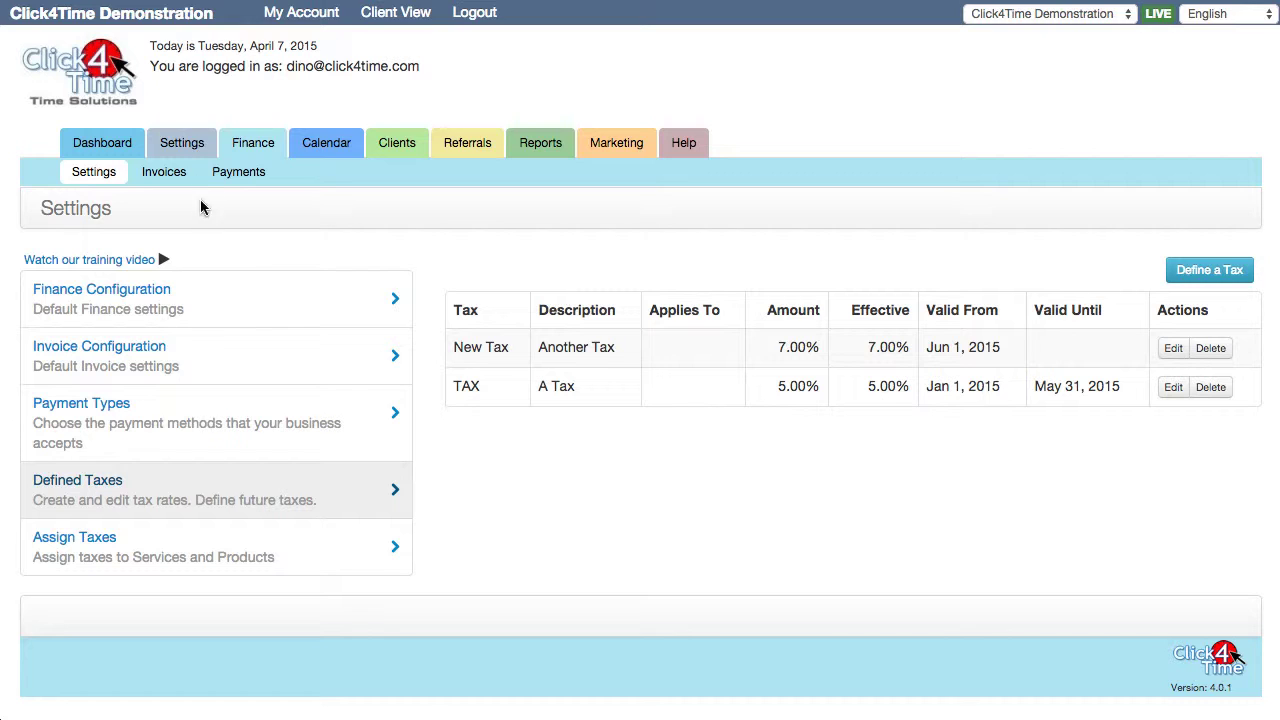
Show the Settings Services list with Another Service 30, Descriptive Service 60, Service 90 and Infrared Sauna
{"action": "left_click", "coordinate": [192, 147]}
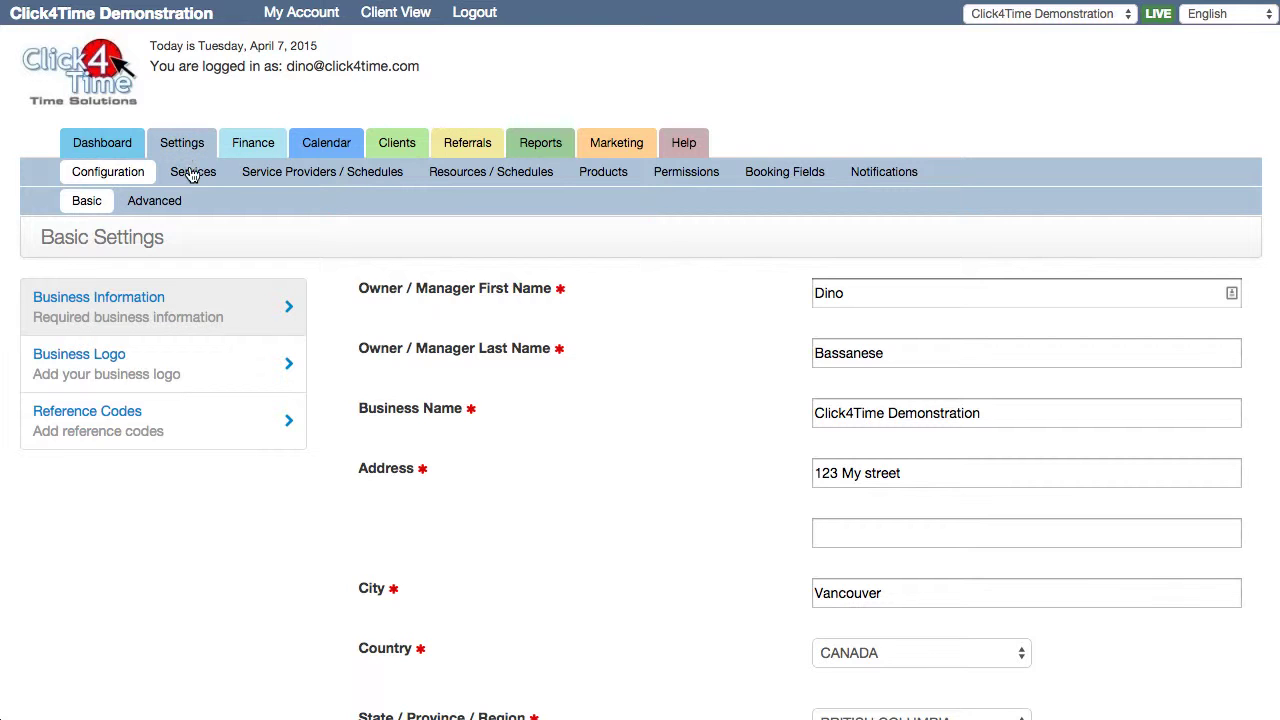
{"action": "left_click", "coordinate": [196, 176]}
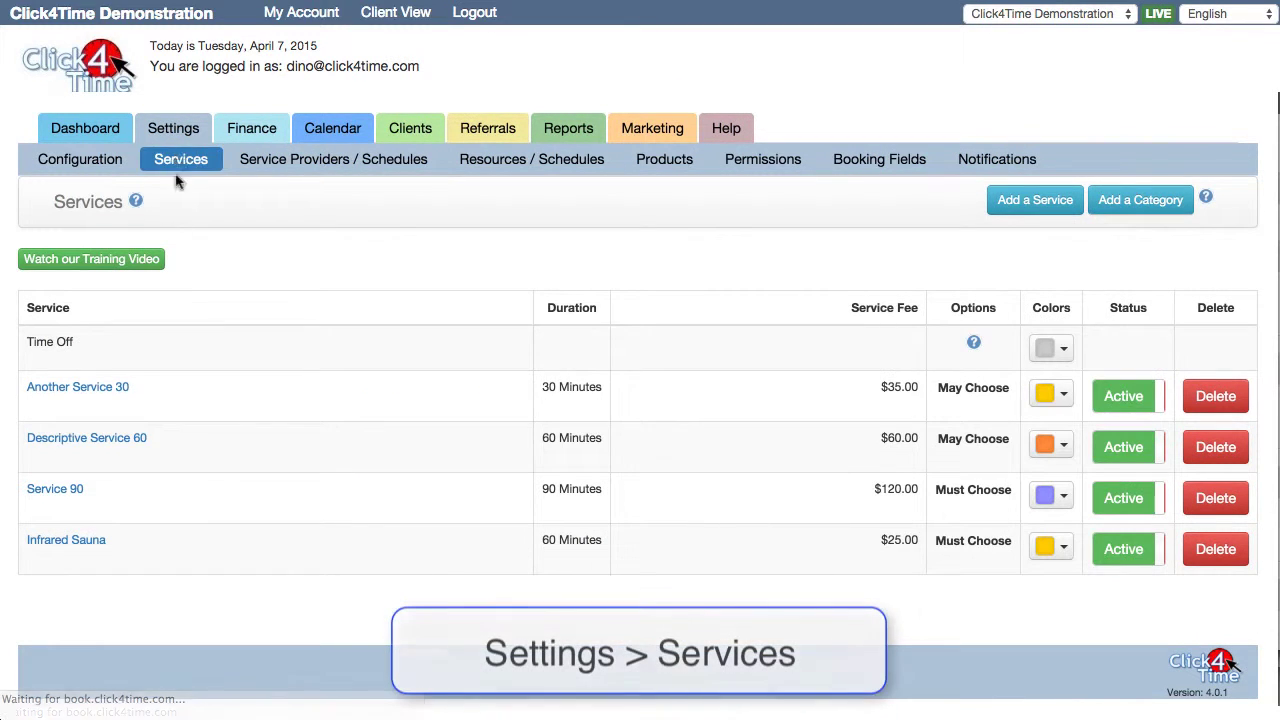
Add TAX alongside New Tax to Another Service 30's fee, keeping taxes excluded from the fee
{"action": "left_click", "coordinate": [88, 389]}
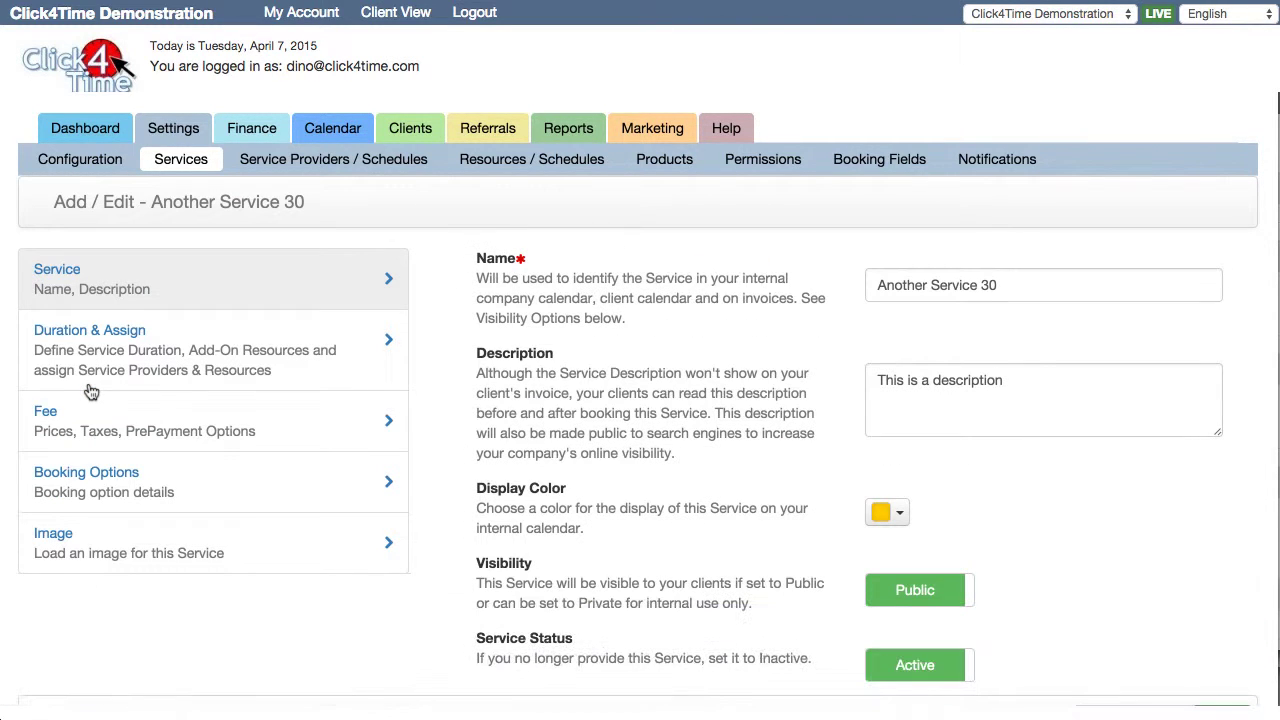
{"action": "left_click", "coordinate": [91, 391]}
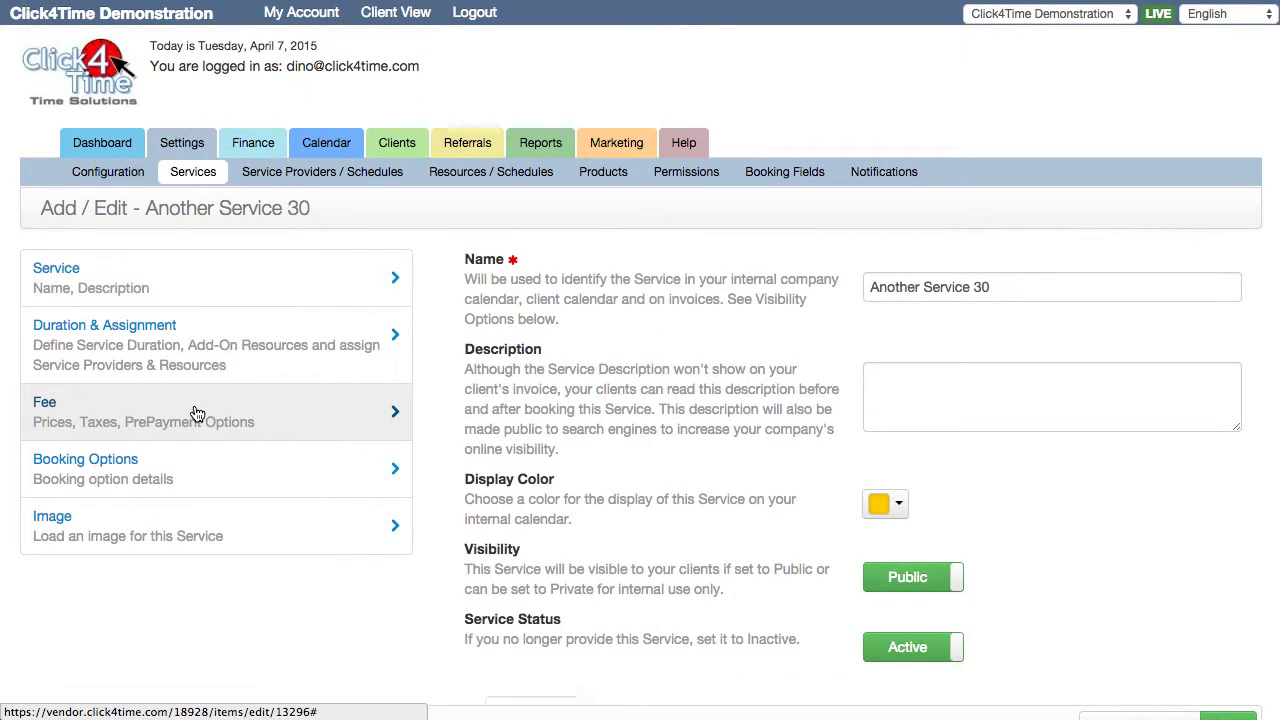
{"action": "left_click", "coordinate": [197, 414]}
{"action": "scroll", "coordinate": [894, 520], "scroll_direction": "down", "scroll_amount": 4}
{"action": "left_click", "coordinate": [958, 534]}
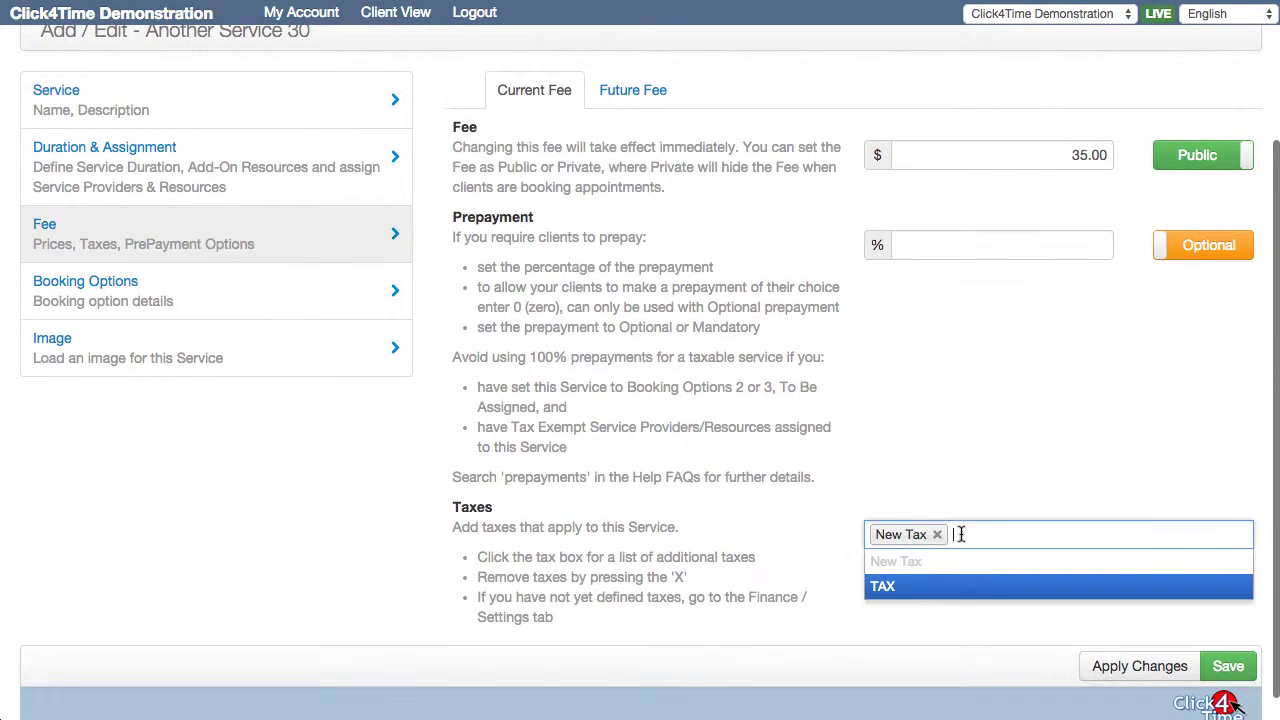
{"action": "left_click", "coordinate": [900, 587]}
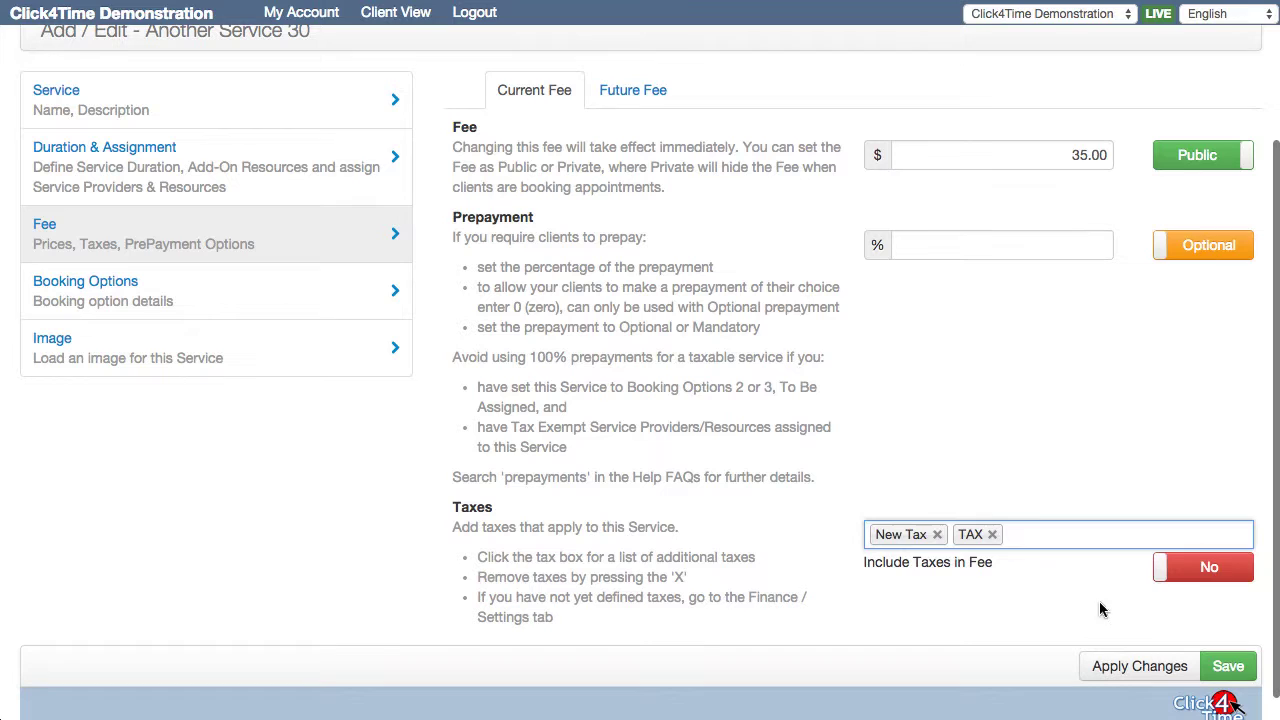
{"action": "left_click", "coordinate": [1203, 570]}
{"action": "left_click", "coordinate": [1205, 574]}
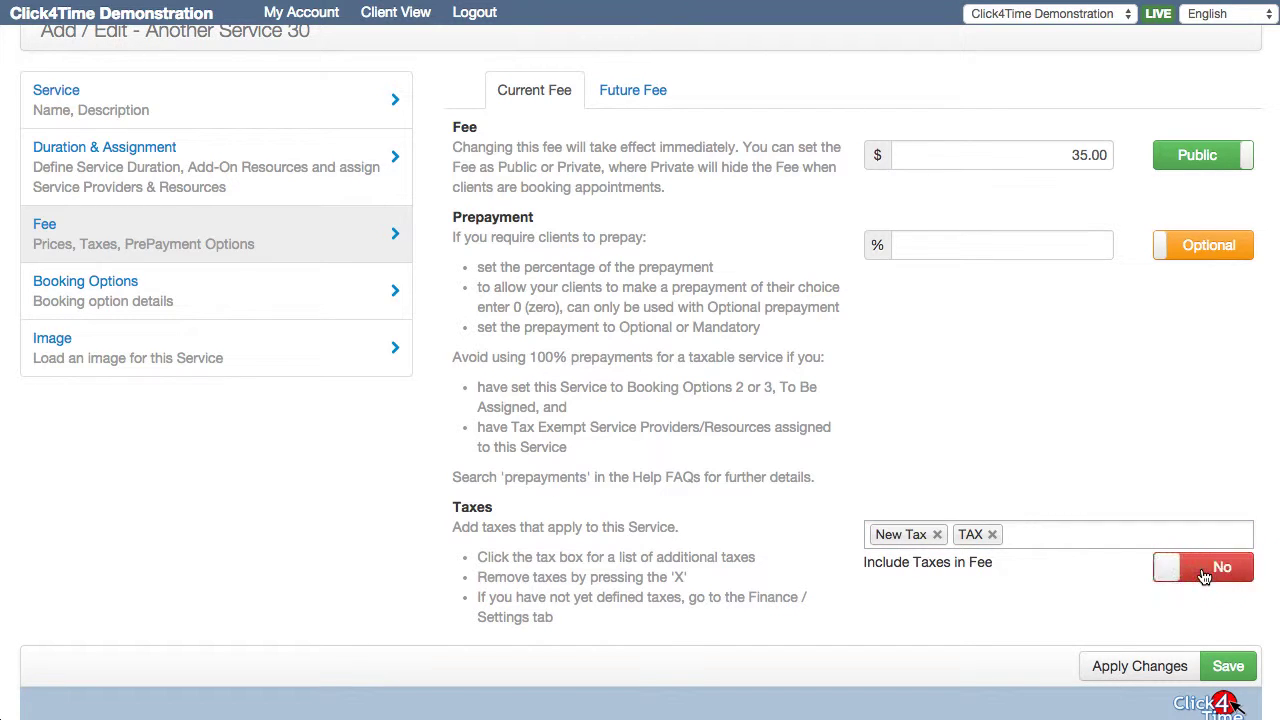
{"action": "scroll", "coordinate": [981, 485], "scroll_direction": "up", "scroll_amount": 4}
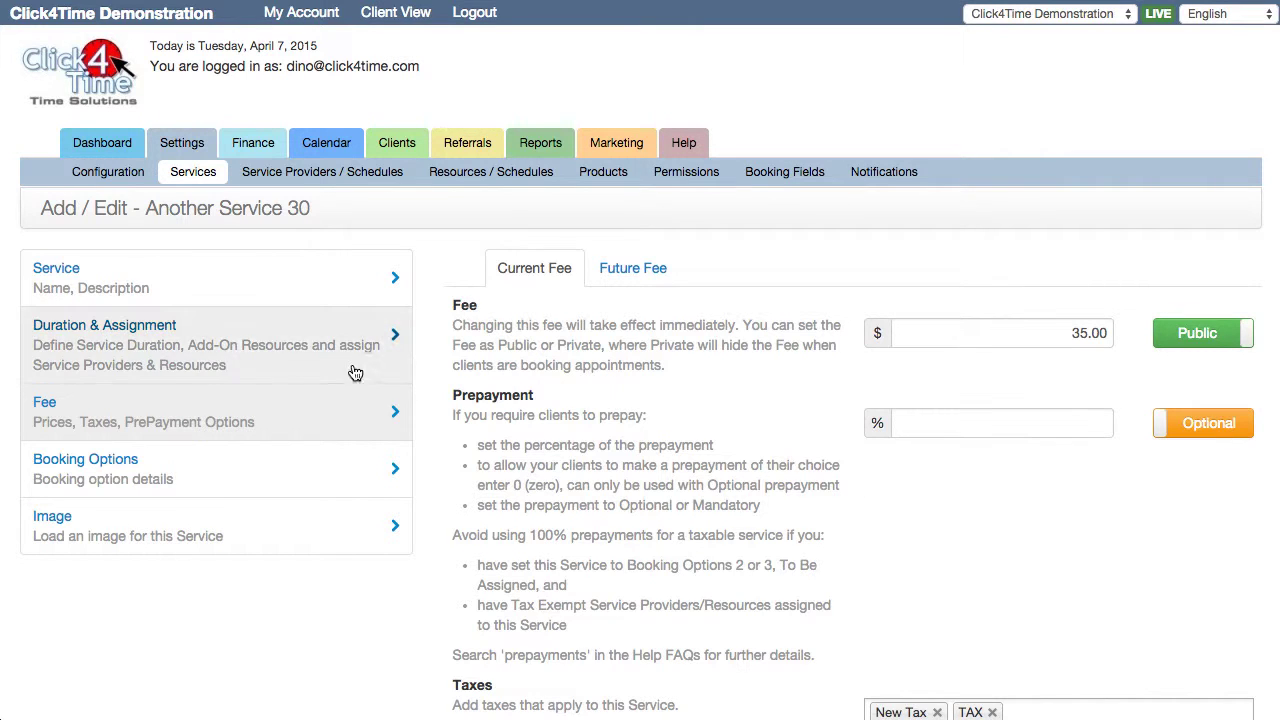
Raise Another Service 30's cleanup time to 00:30
{"action": "left_click", "coordinate": [183, 352]}
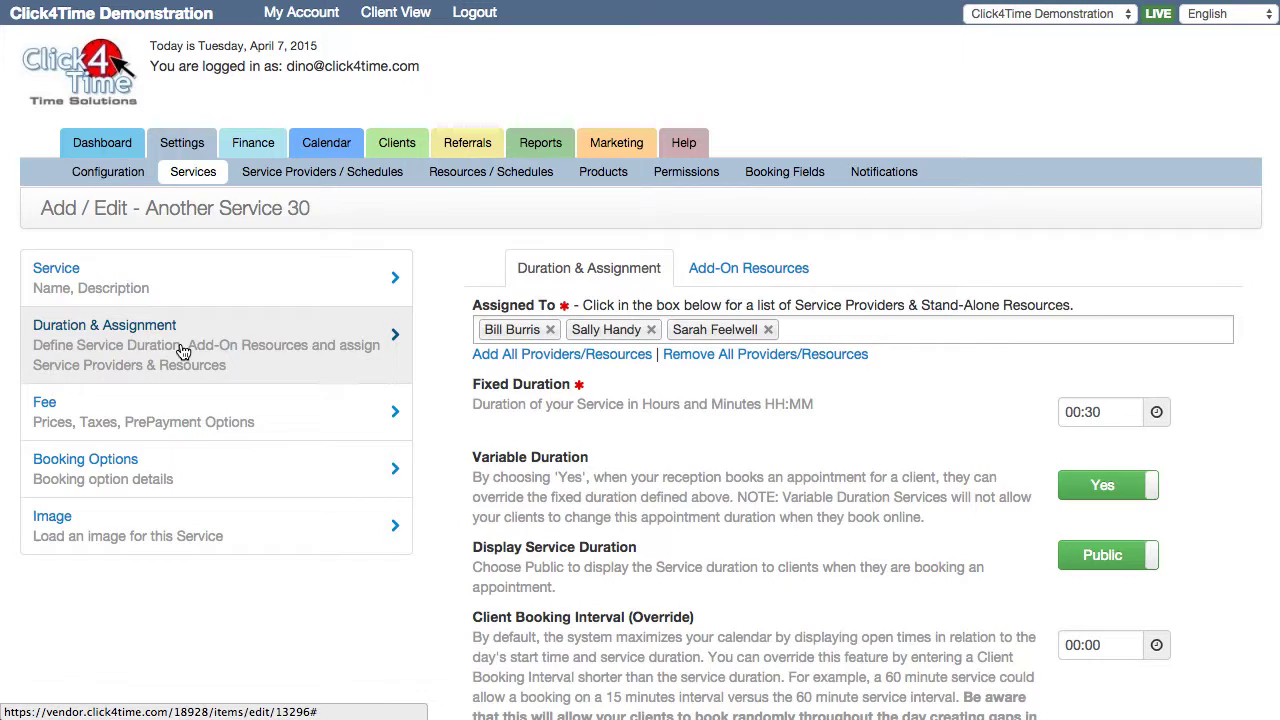
{"action": "scroll", "coordinate": [183, 352], "scroll_direction": "down", "scroll_amount": 5}
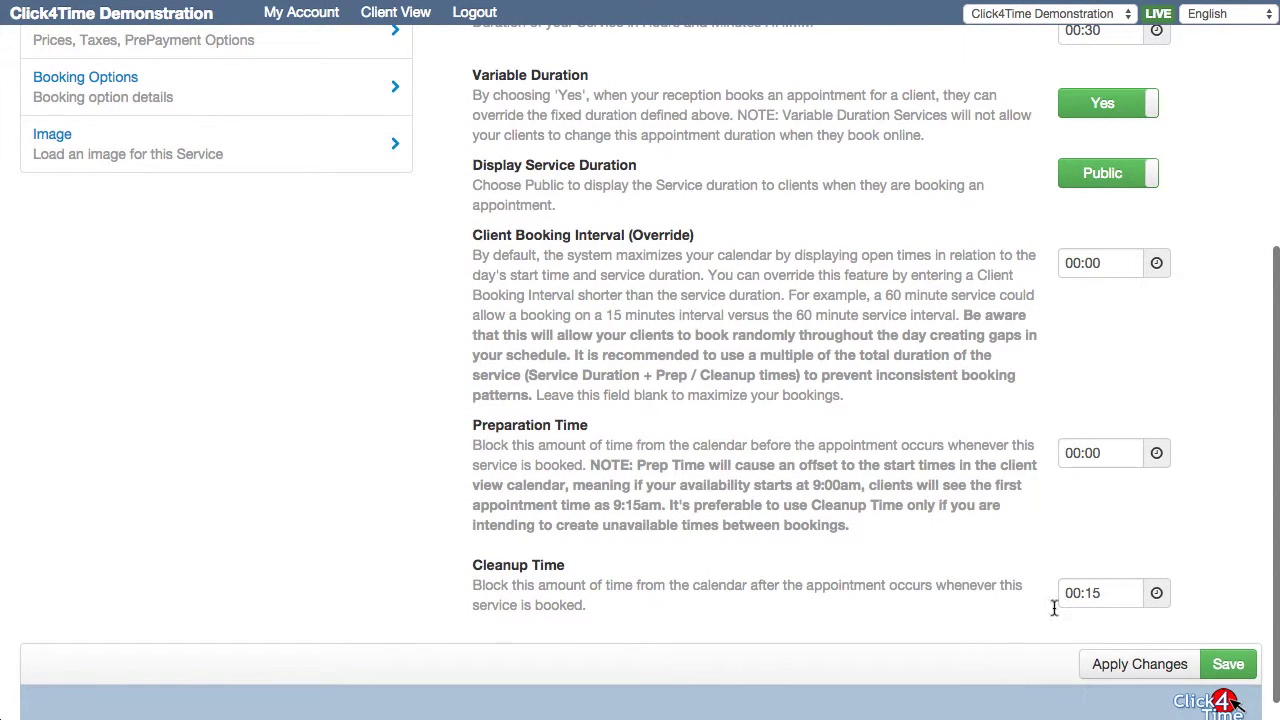
{"action": "left_click", "coordinate": [1157, 594]}
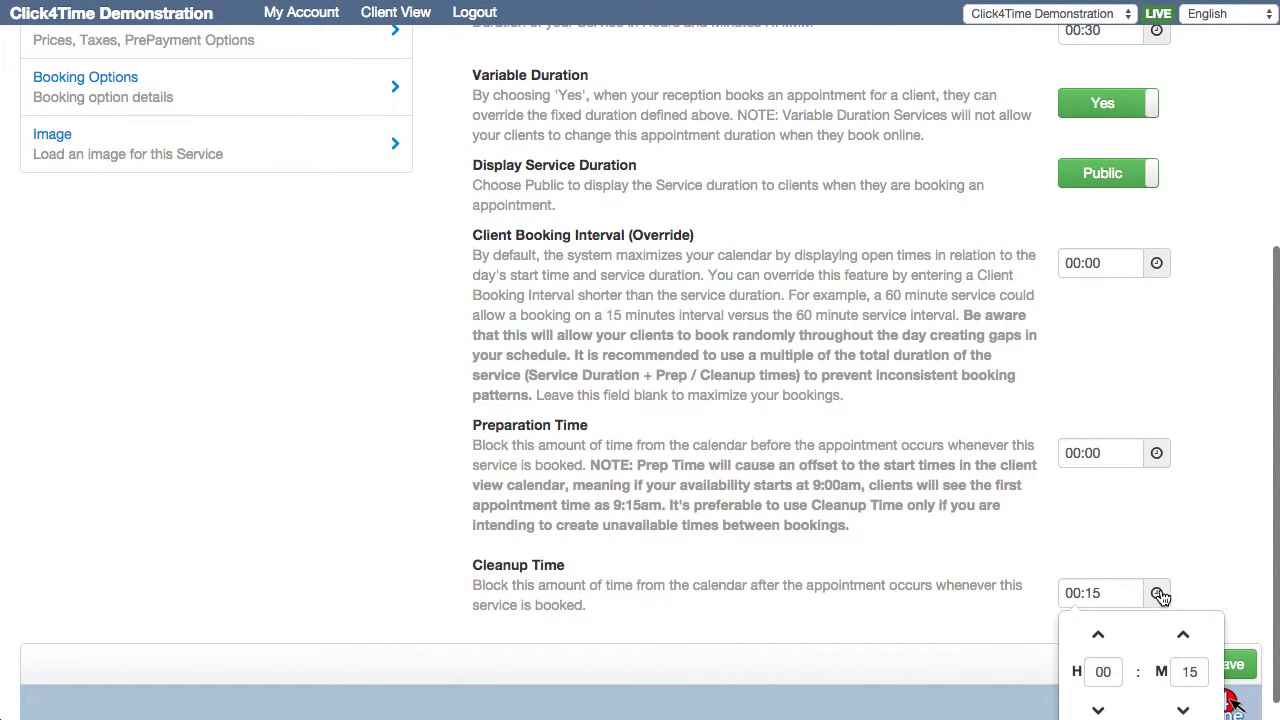
{"action": "left_click", "coordinate": [1183, 636]}
{"action": "left_click", "coordinate": [1183, 636]}
{"action": "left_click", "coordinate": [1183, 636]}
{"action": "left_click", "coordinate": [1200, 543]}
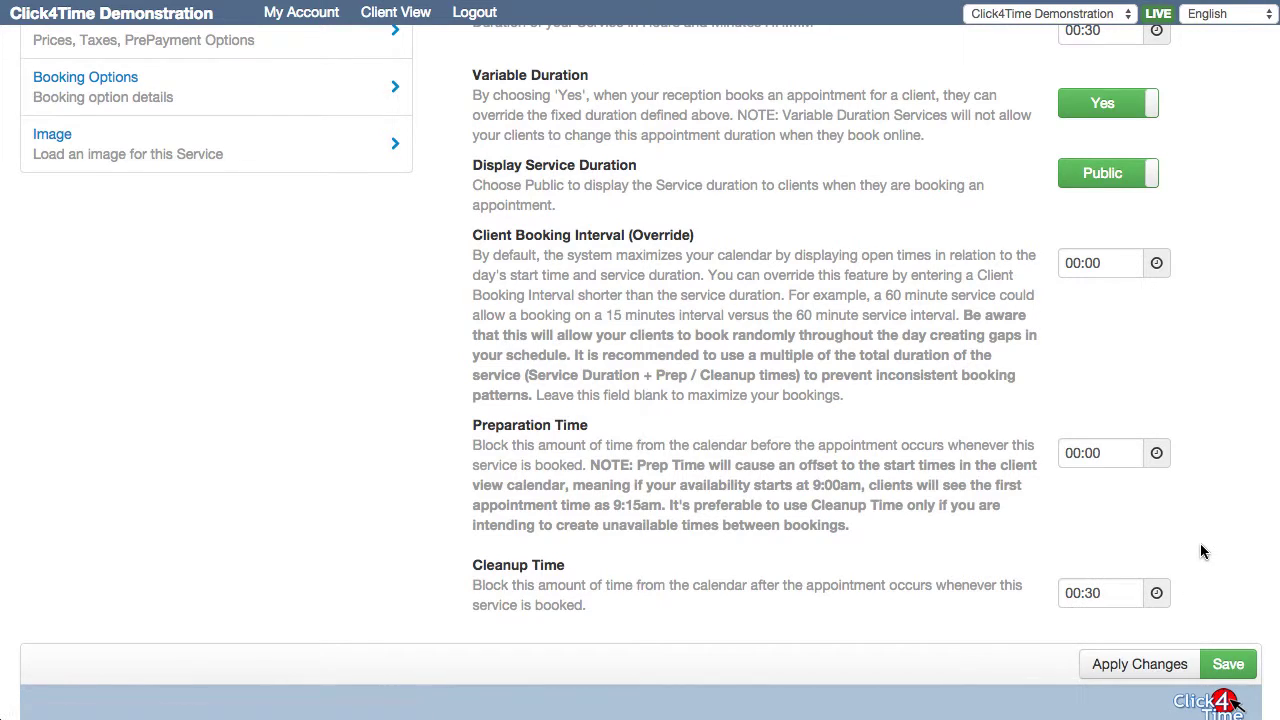
{"action": "scroll", "coordinate": [1200, 545], "scroll_direction": "up", "scroll_amount": 4}
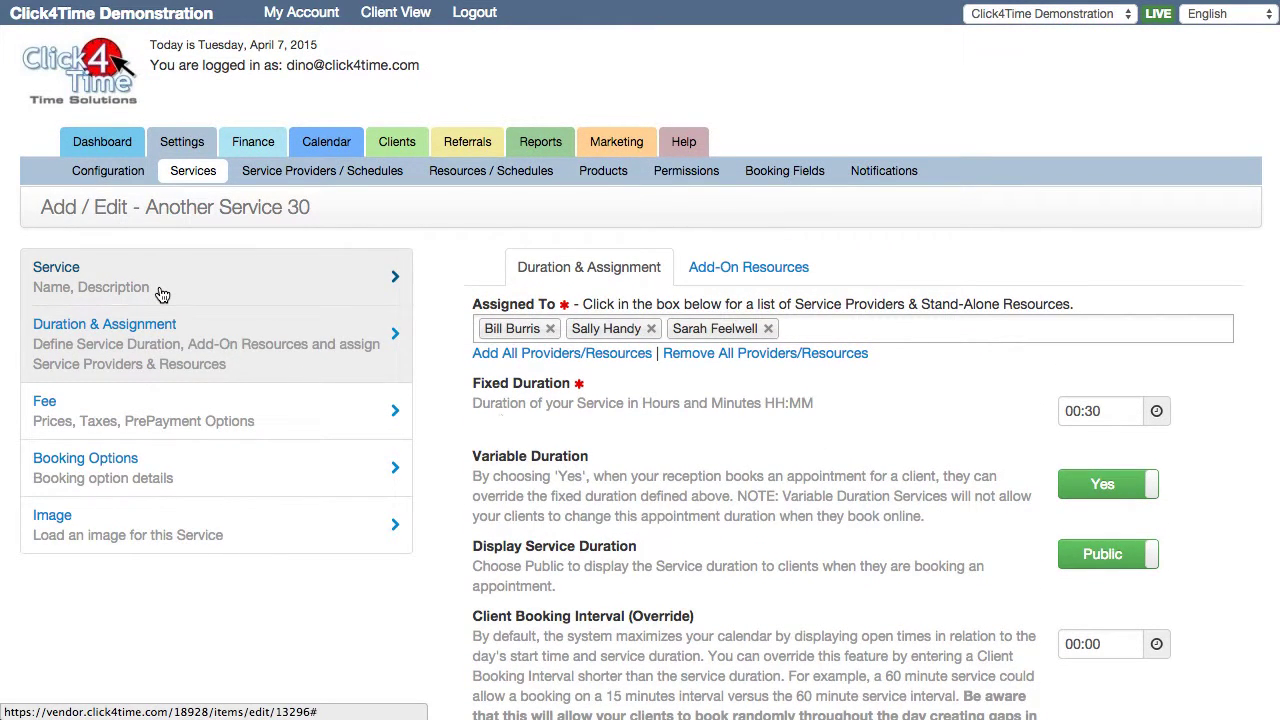
Enter the description 'This is a description' and apply the service changes
{"action": "left_click", "coordinate": [162, 290]}
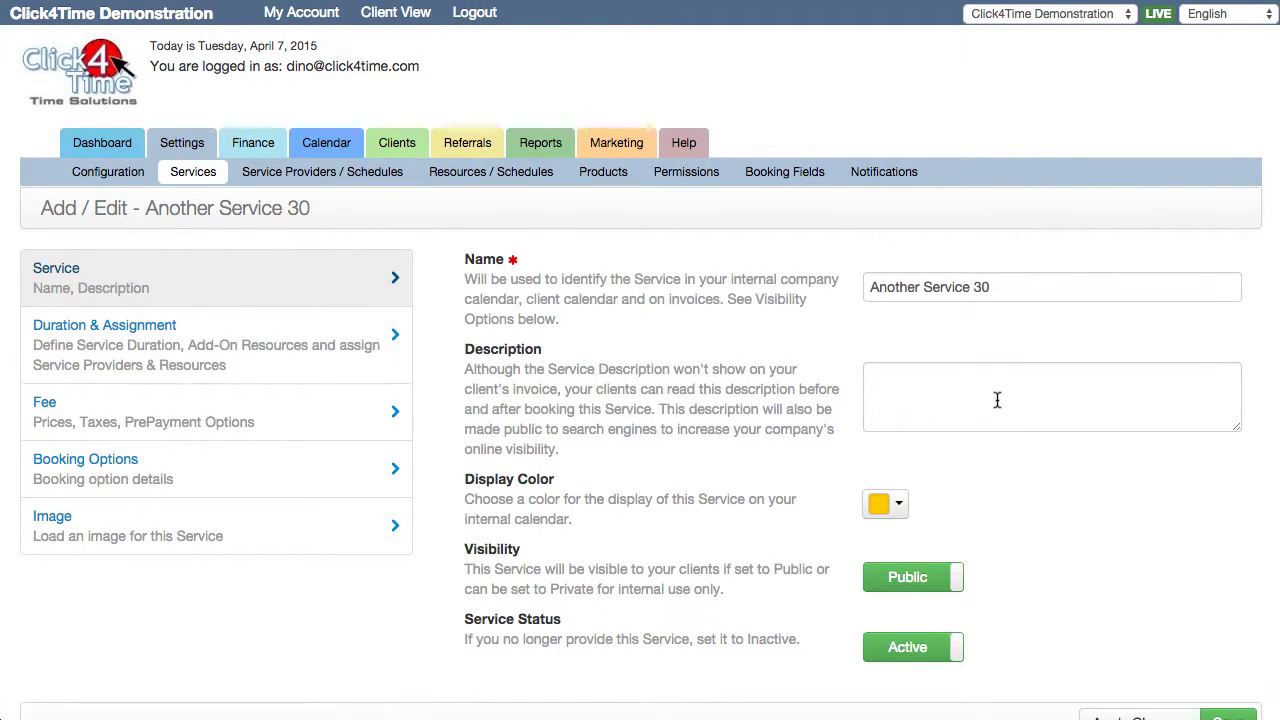
{"action": "left_click", "coordinate": [996, 400]}
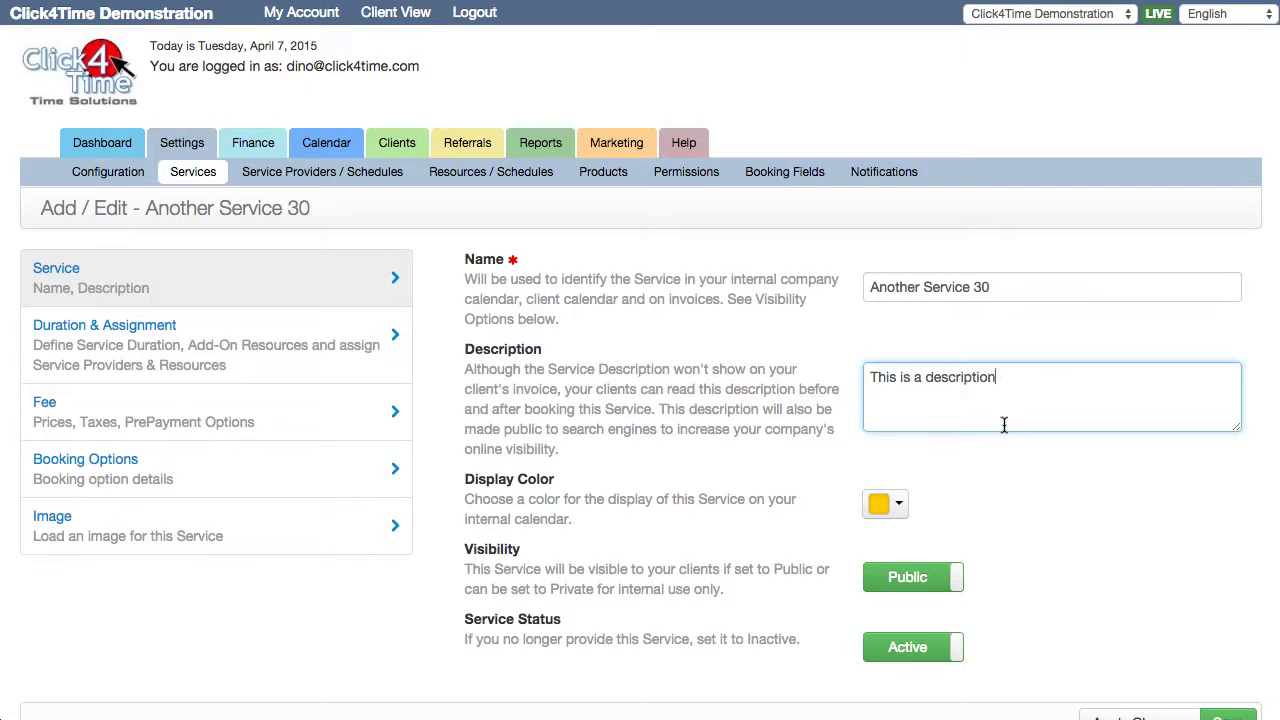
{"action": "scroll", "coordinate": [1003, 437], "scroll_direction": "down", "scroll_amount": 2}
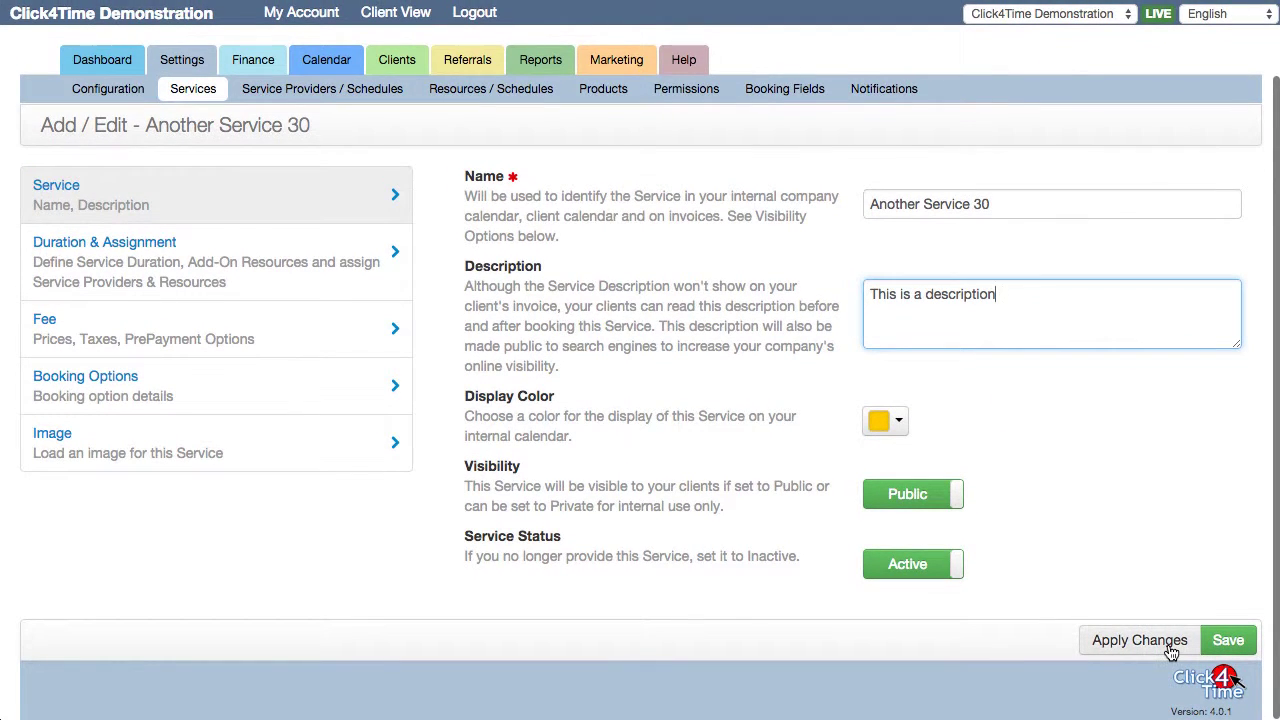
{"action": "left_click", "coordinate": [1170, 650]}
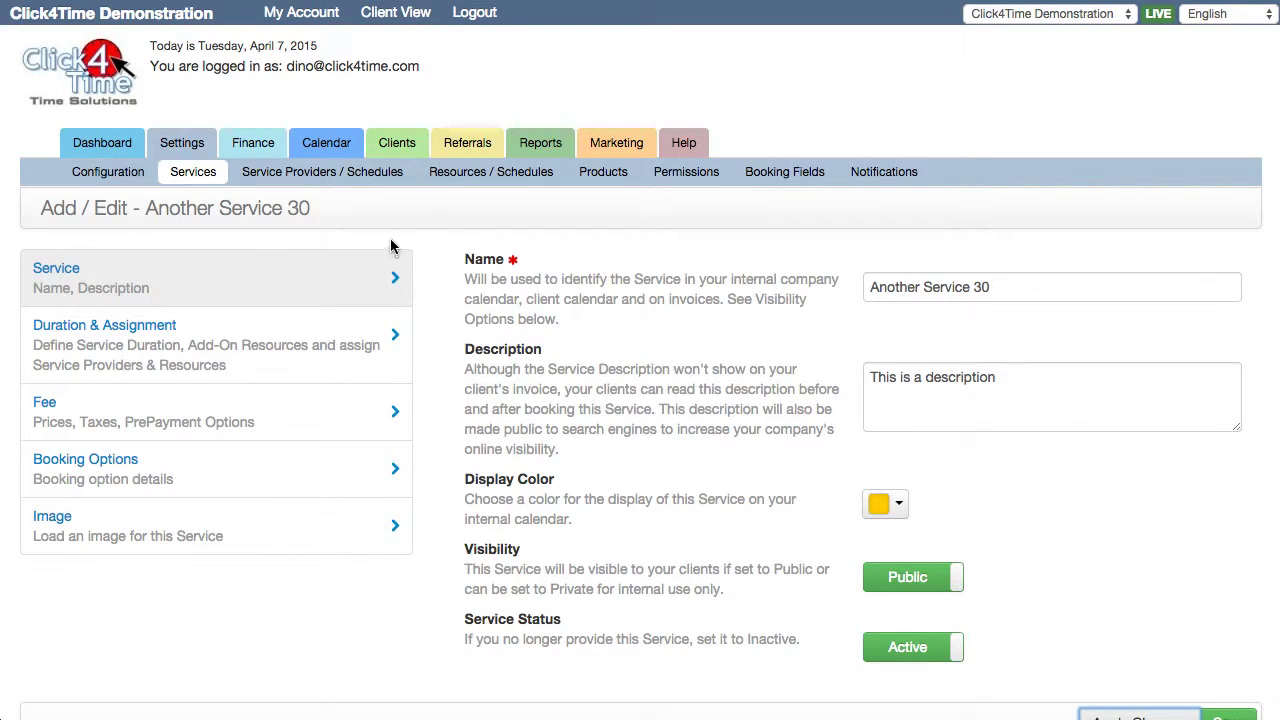
{"action": "left_click", "coordinate": [352, 174]}
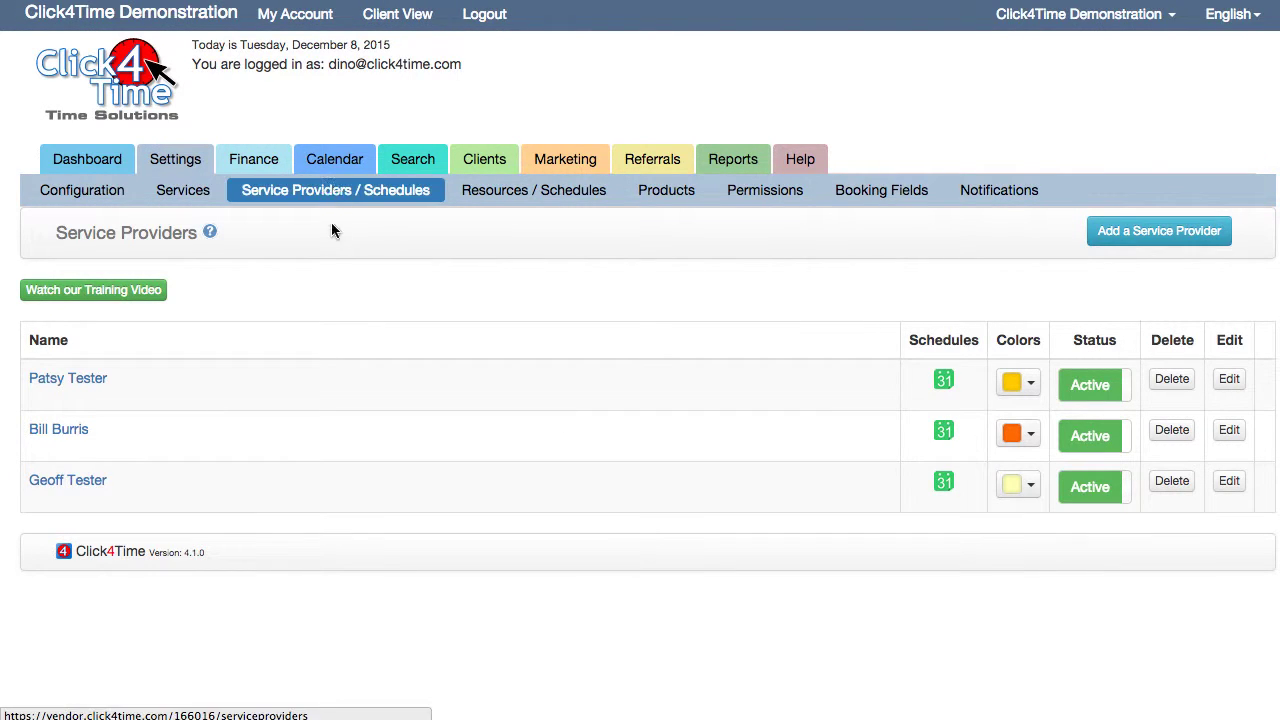
{"action": "left_click", "coordinate": [78, 432]}
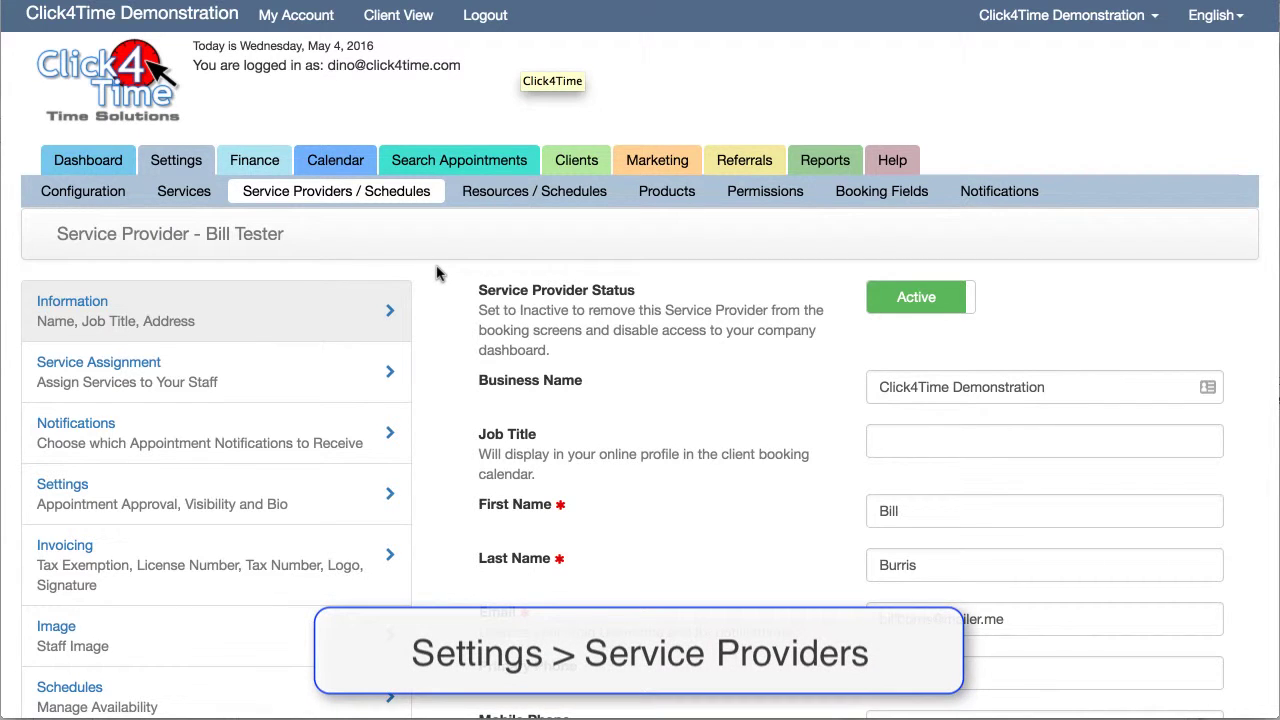
{"action": "scroll", "coordinate": [437, 273], "scroll_direction": "down", "scroll_amount": 5}
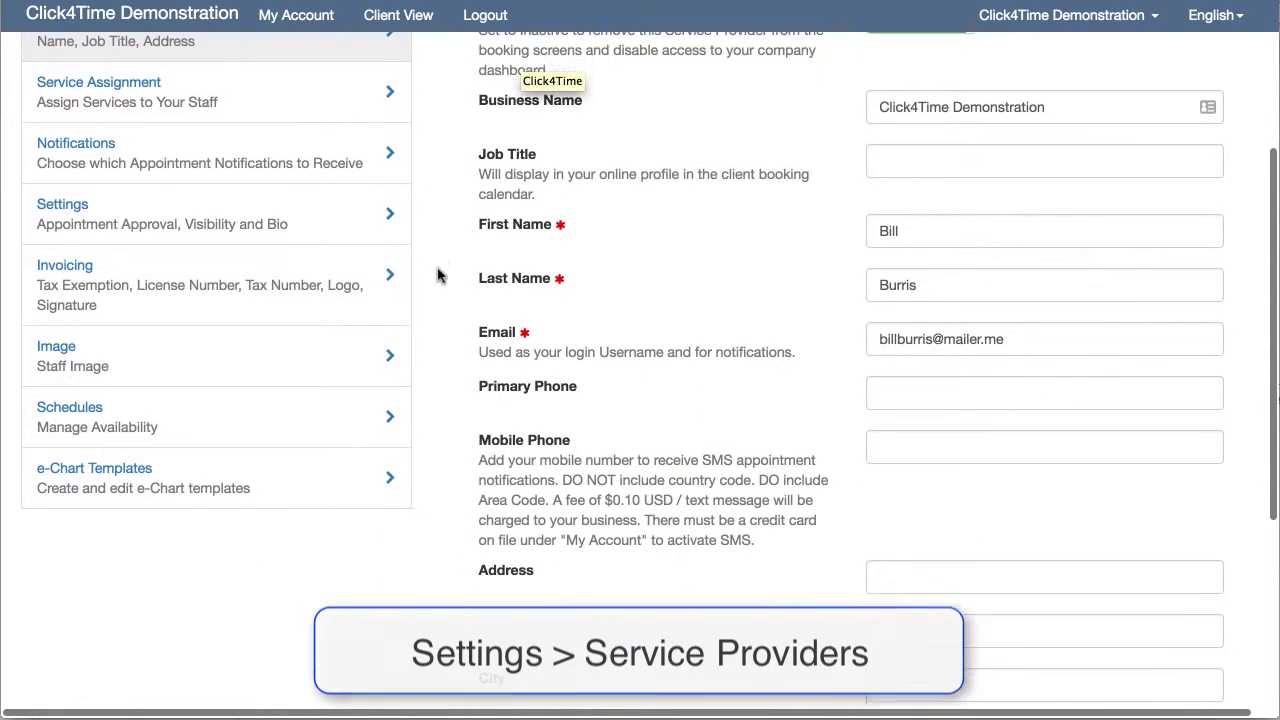
{"action": "left_click", "coordinate": [128, 423]}
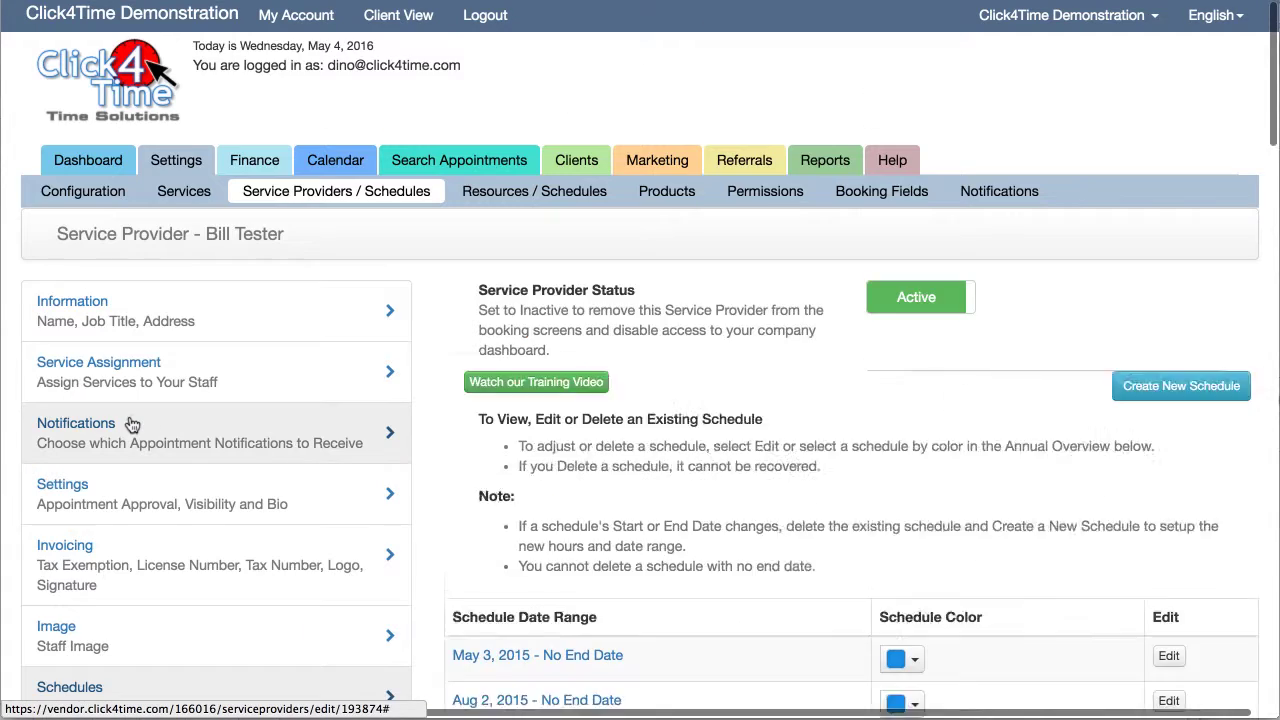
{"action": "scroll", "coordinate": [483, 393], "scroll_direction": "down", "scroll_amount": 5}
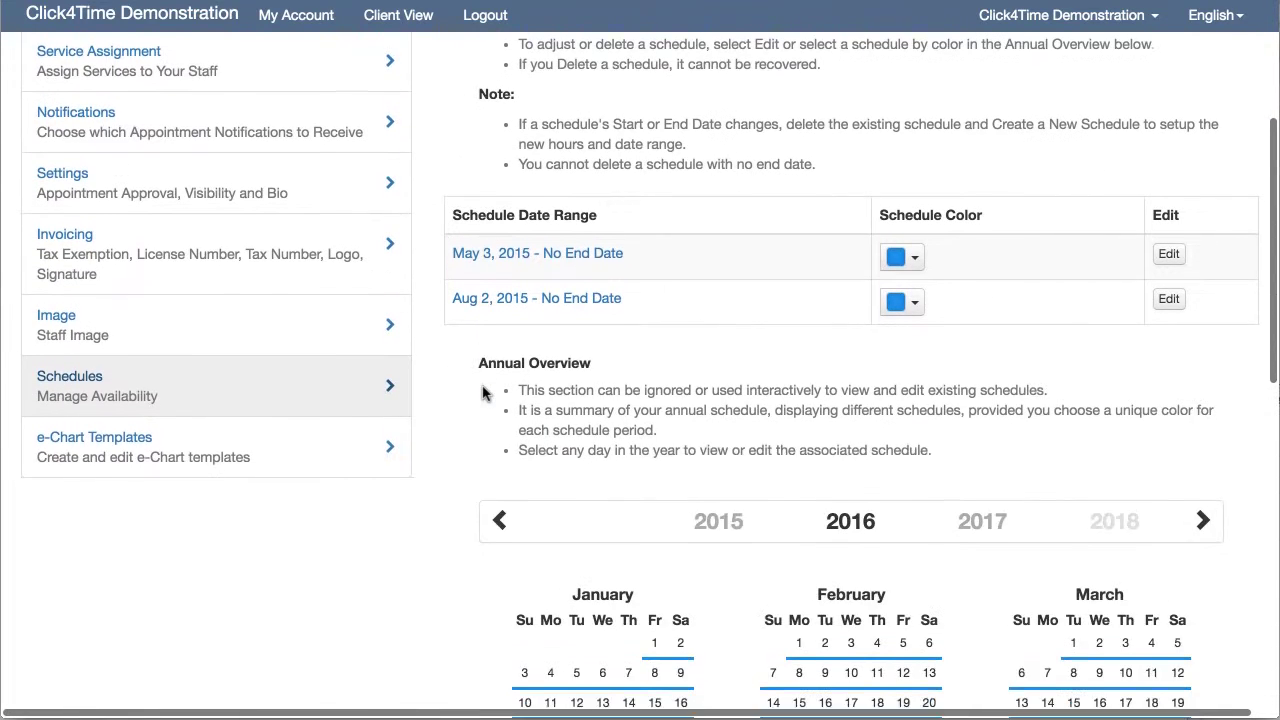
{"action": "scroll", "coordinate": [483, 393], "scroll_direction": "down", "scroll_amount": 5}
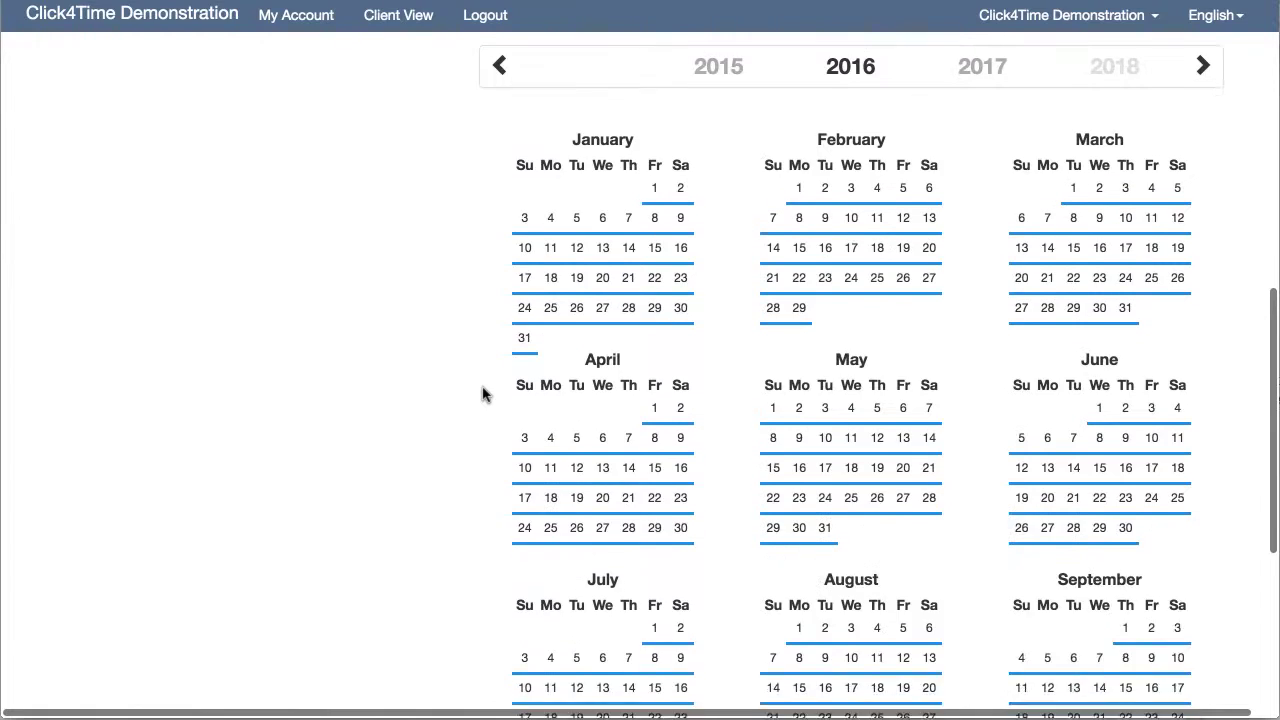
{"action": "scroll", "coordinate": [483, 393], "scroll_direction": "up", "scroll_amount": 5}
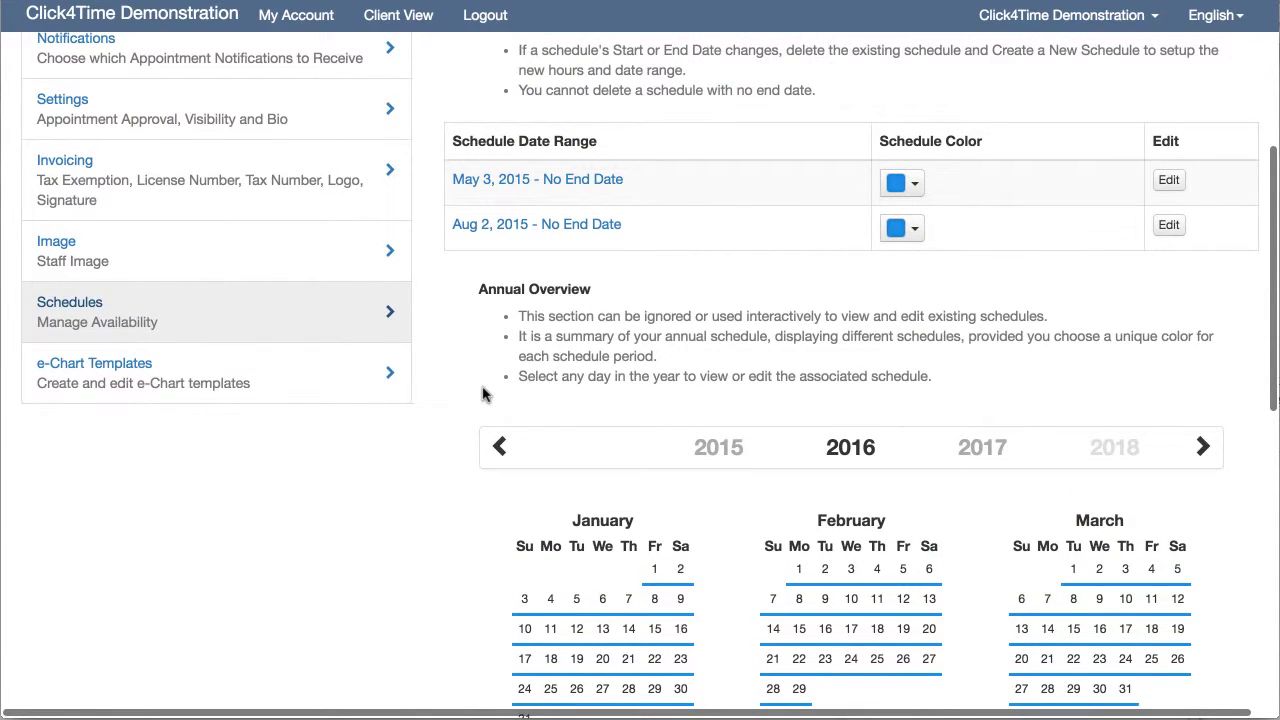
{"action": "scroll", "coordinate": [483, 393], "scroll_direction": "up", "scroll_amount": 4}
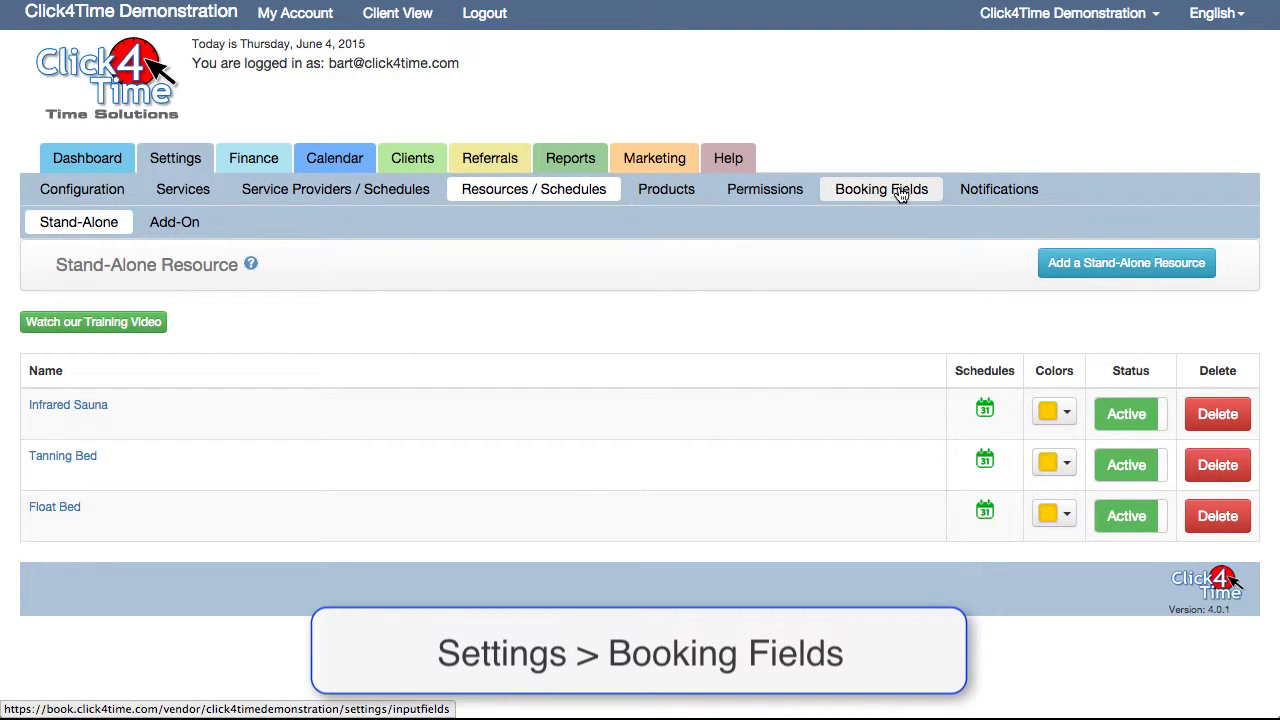
On the Booking Fields page, tick Country and City as optional company booking fields
{"action": "left_click", "coordinate": [900, 195]}
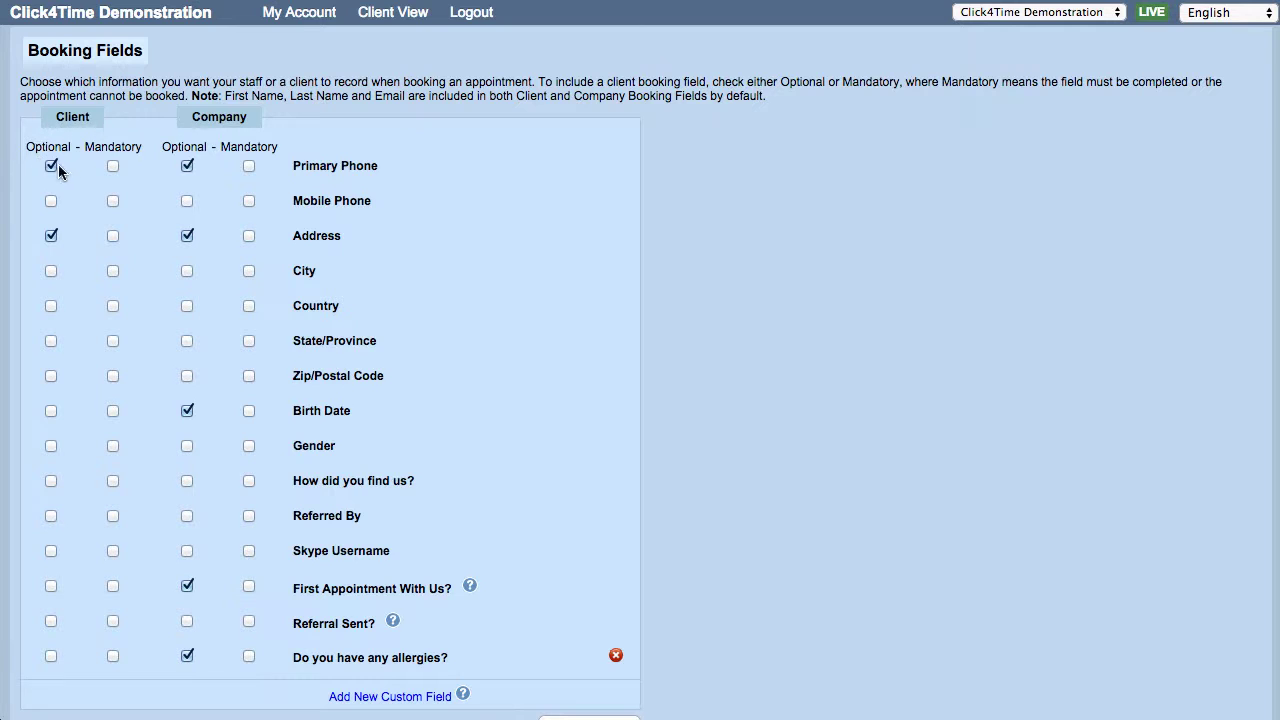
{"action": "scroll", "coordinate": [76, 169], "scroll_direction": "up", "scroll_amount": 1}
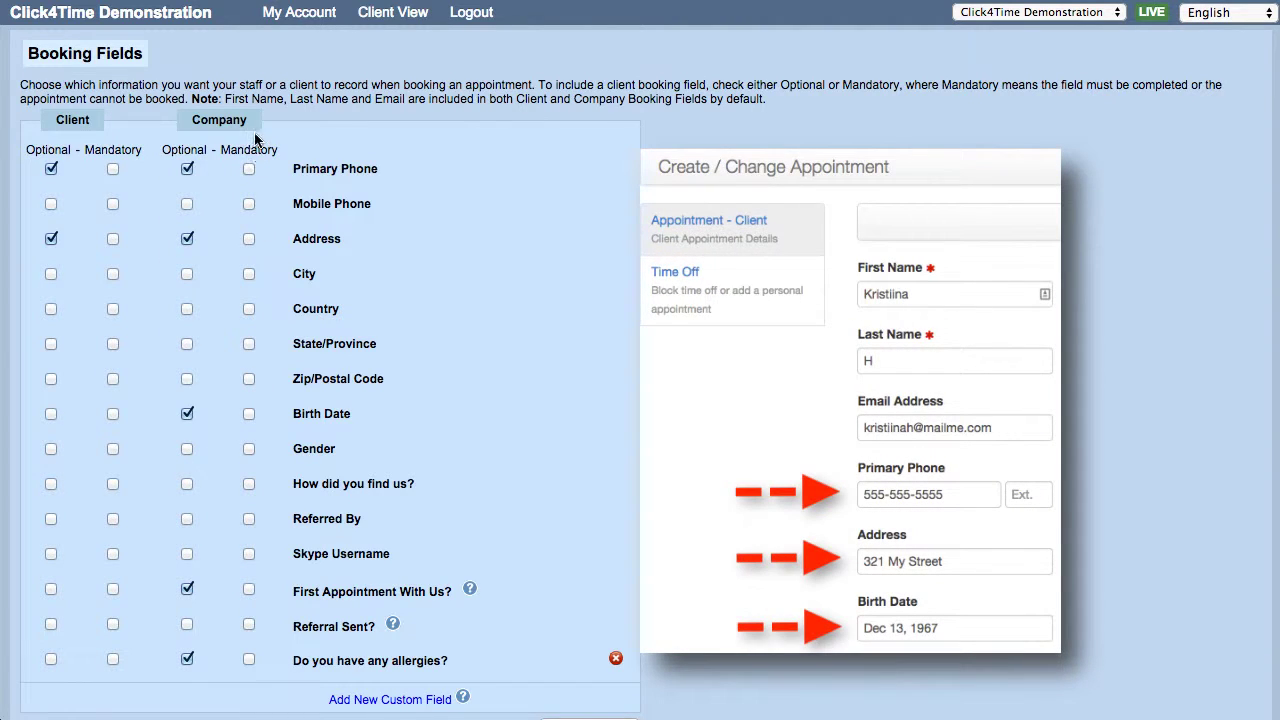
{"action": "left_click", "coordinate": [187, 309]}
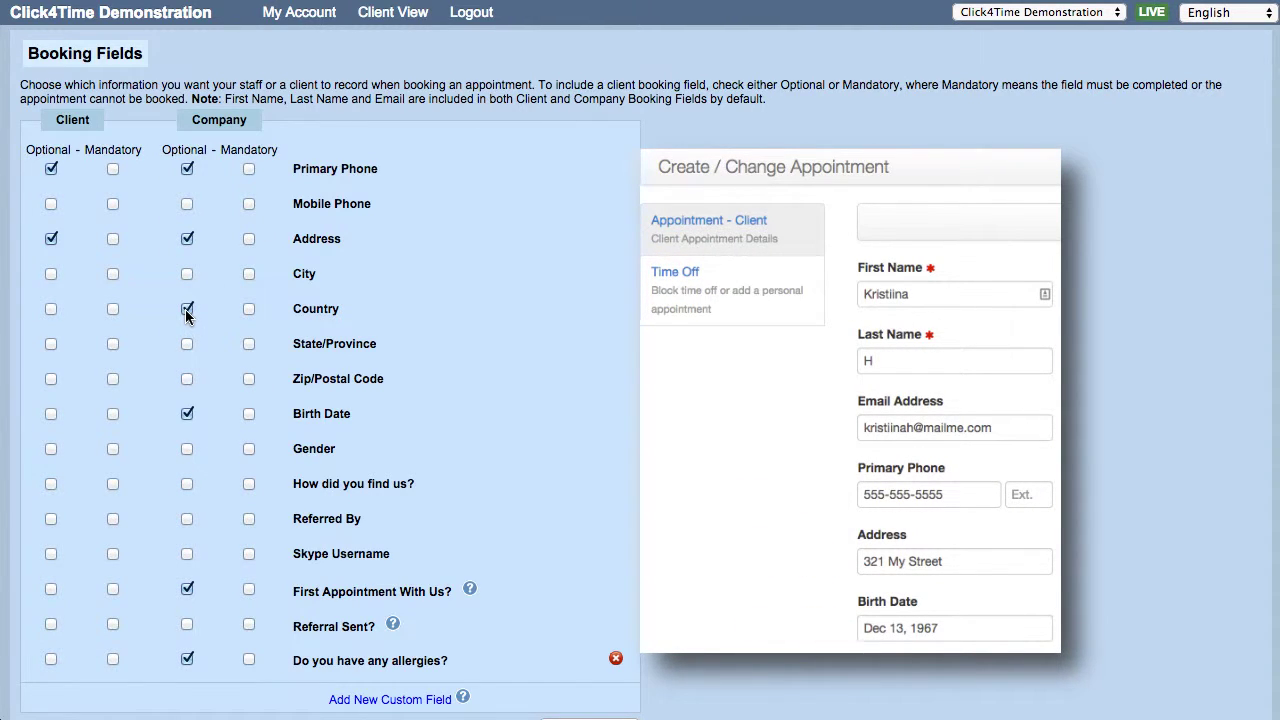
{"action": "left_click", "coordinate": [187, 274]}
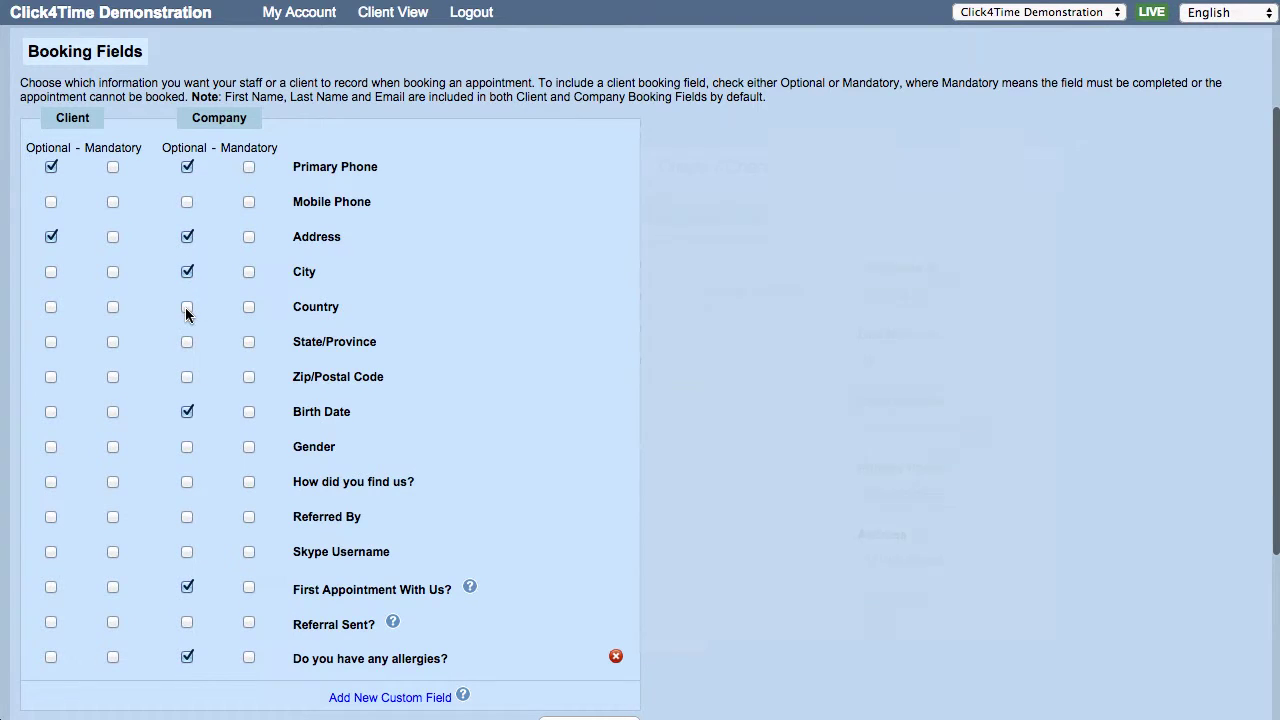
{"action": "scroll", "coordinate": [250, 420], "scroll_direction": "down", "scroll_amount": 2}
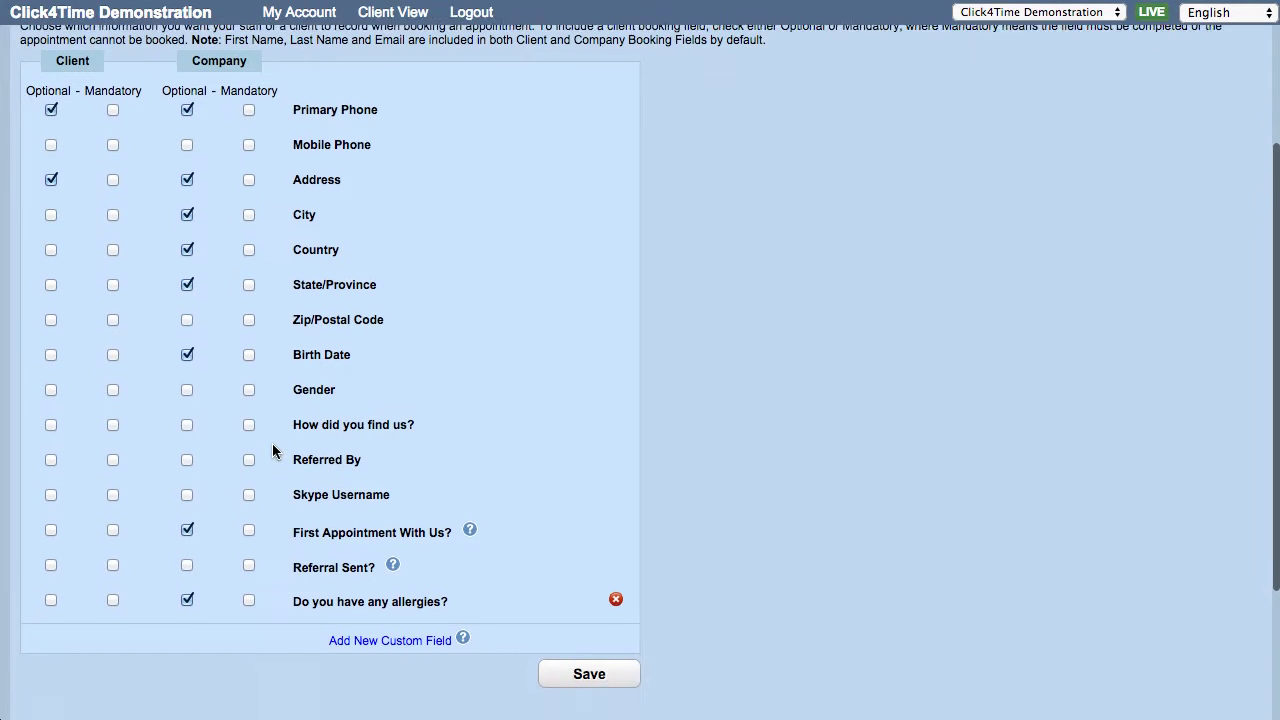
{"action": "scroll", "coordinate": [274, 450], "scroll_direction": "up", "scroll_amount": 5}
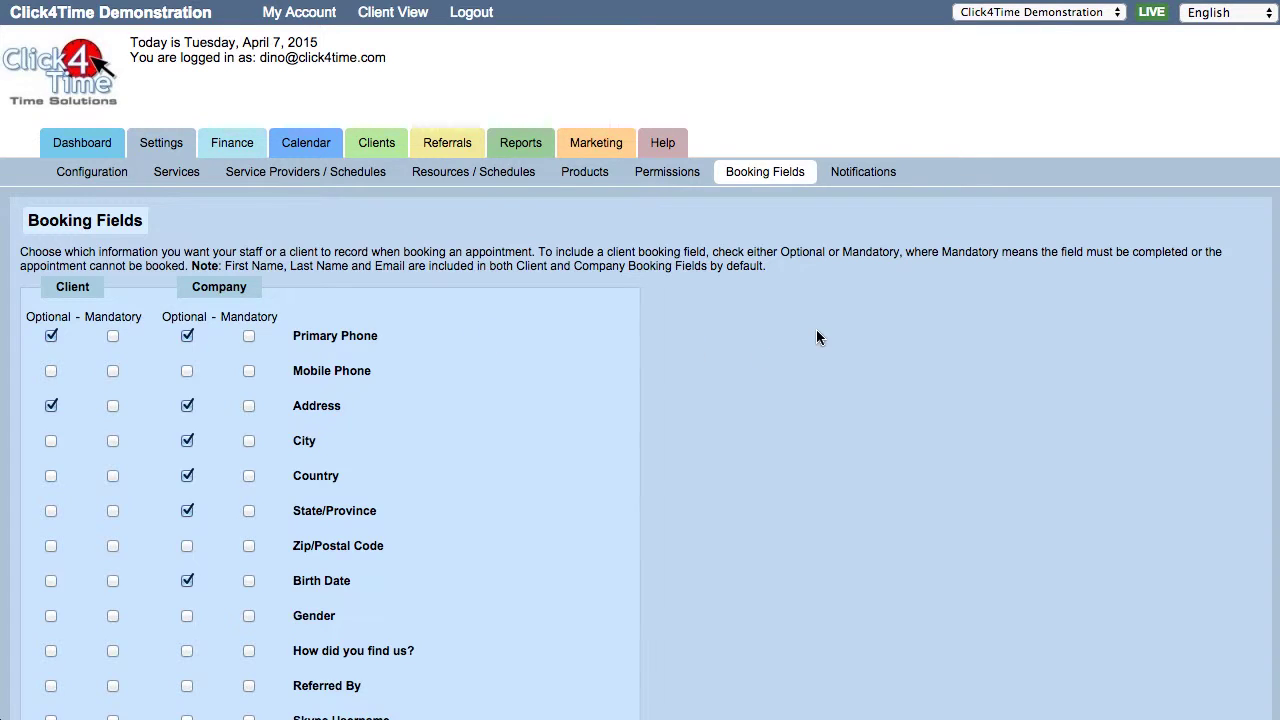
In Notifications, keep Reminder 3 measured in hours, then list the Email Templates
{"action": "left_click", "coordinate": [862, 174]}
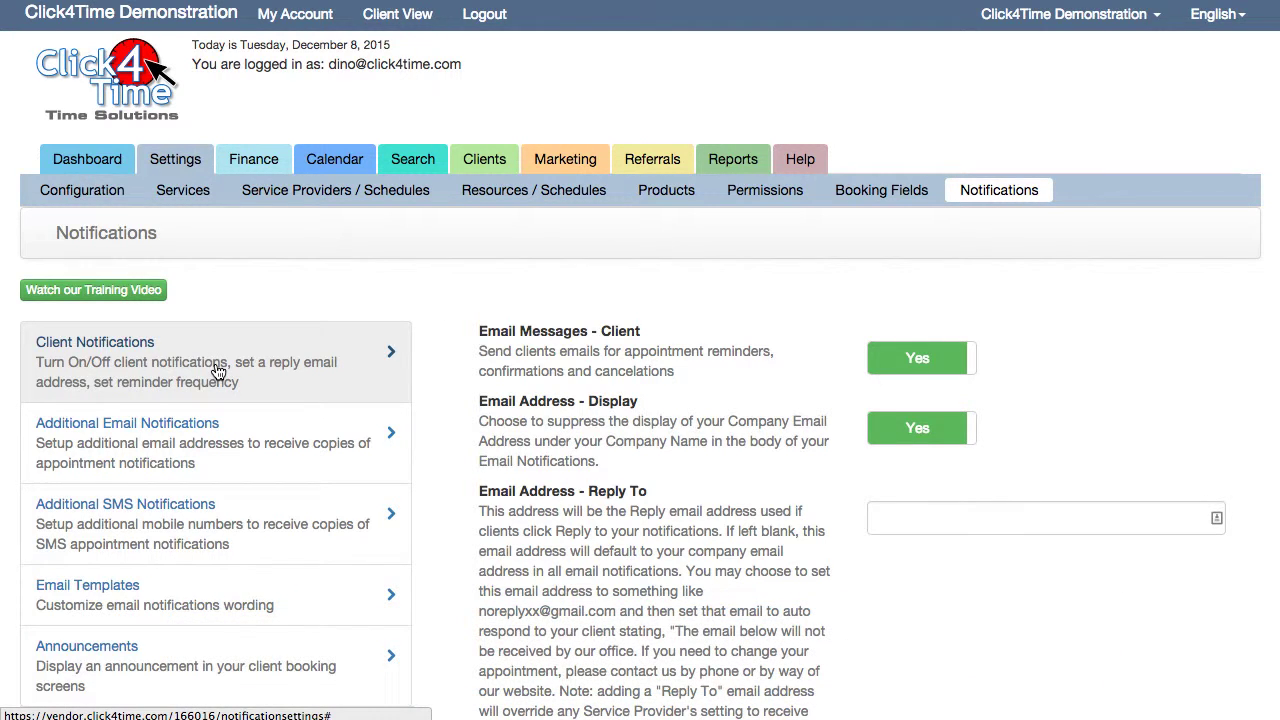
{"action": "scroll", "coordinate": [505, 368], "scroll_direction": "down", "scroll_amount": 6}
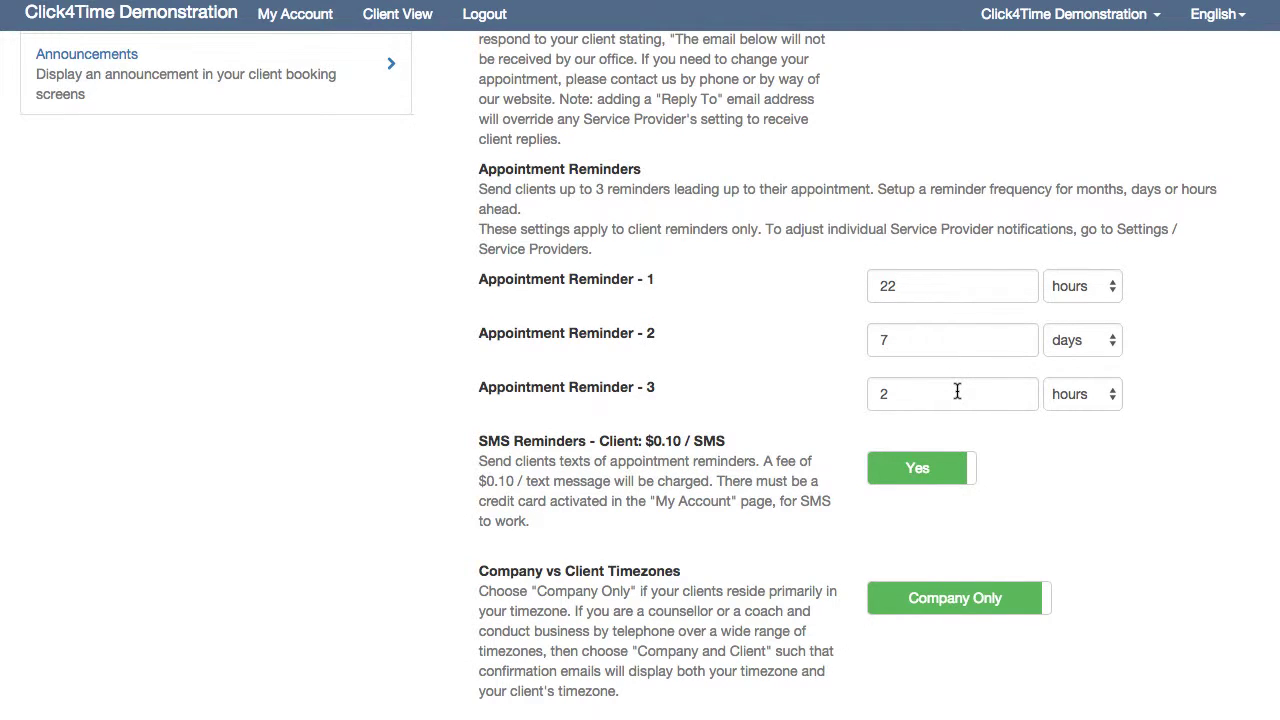
{"action": "left_click", "coordinate": [1043, 396]}
{"action": "left_click", "coordinate": [1068, 398]}
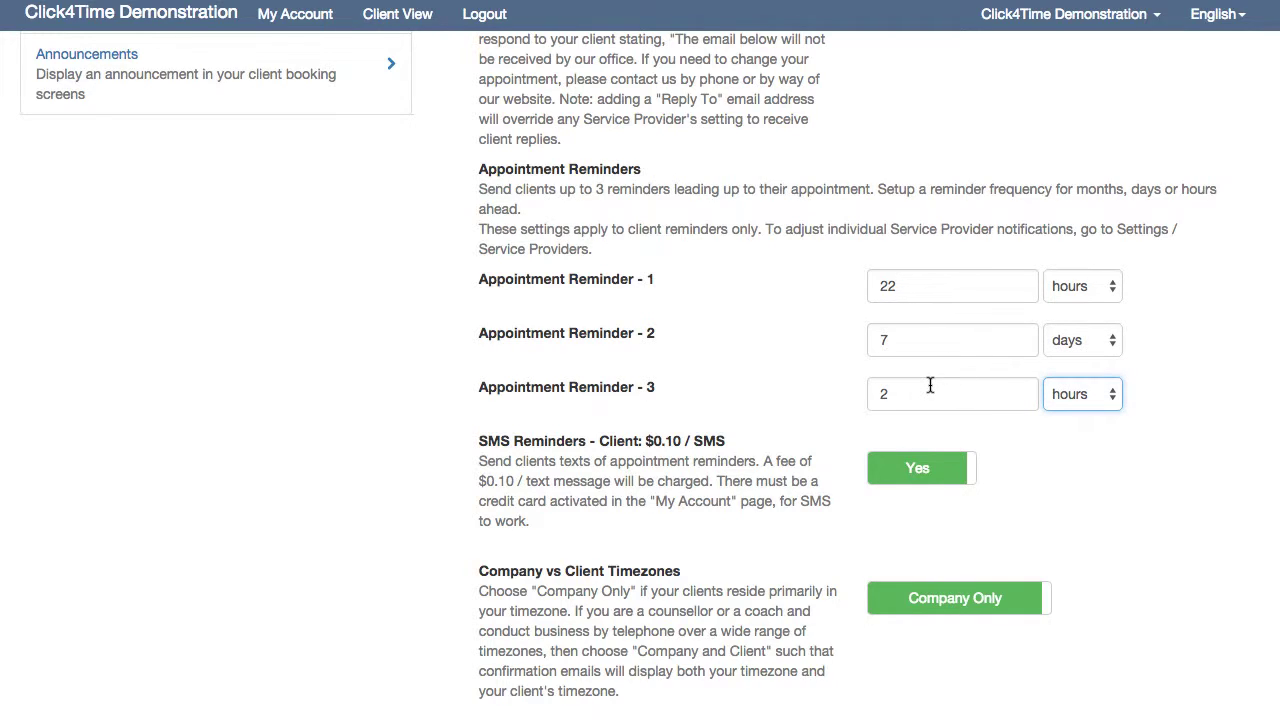
{"action": "scroll", "coordinate": [693, 352], "scroll_direction": "up", "scroll_amount": 8}
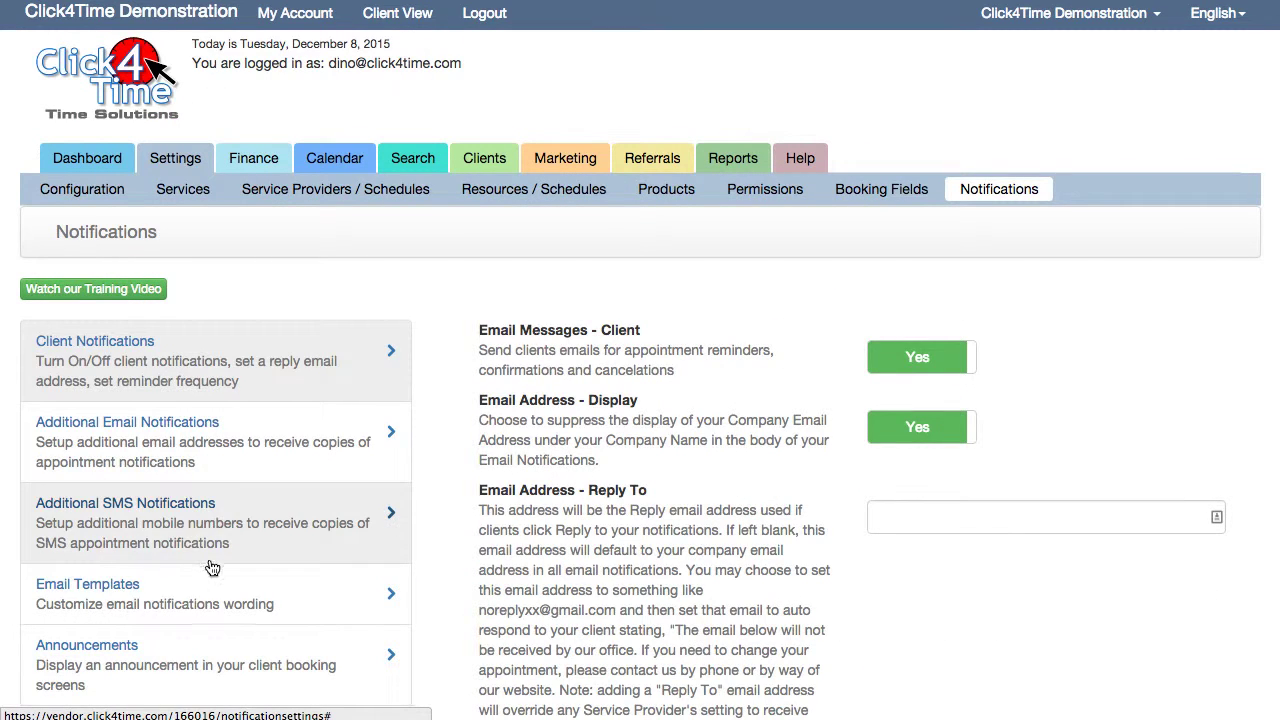
{"action": "left_click", "coordinate": [207, 582]}
Find the Reminder - Client template in the list, open it, and read through its subject and body
{"action": "scroll", "coordinate": [608, 446], "scroll_direction": "down", "scroll_amount": 2}
{"action": "scroll", "coordinate": [608, 438], "scroll_direction": "down", "scroll_amount": 3}
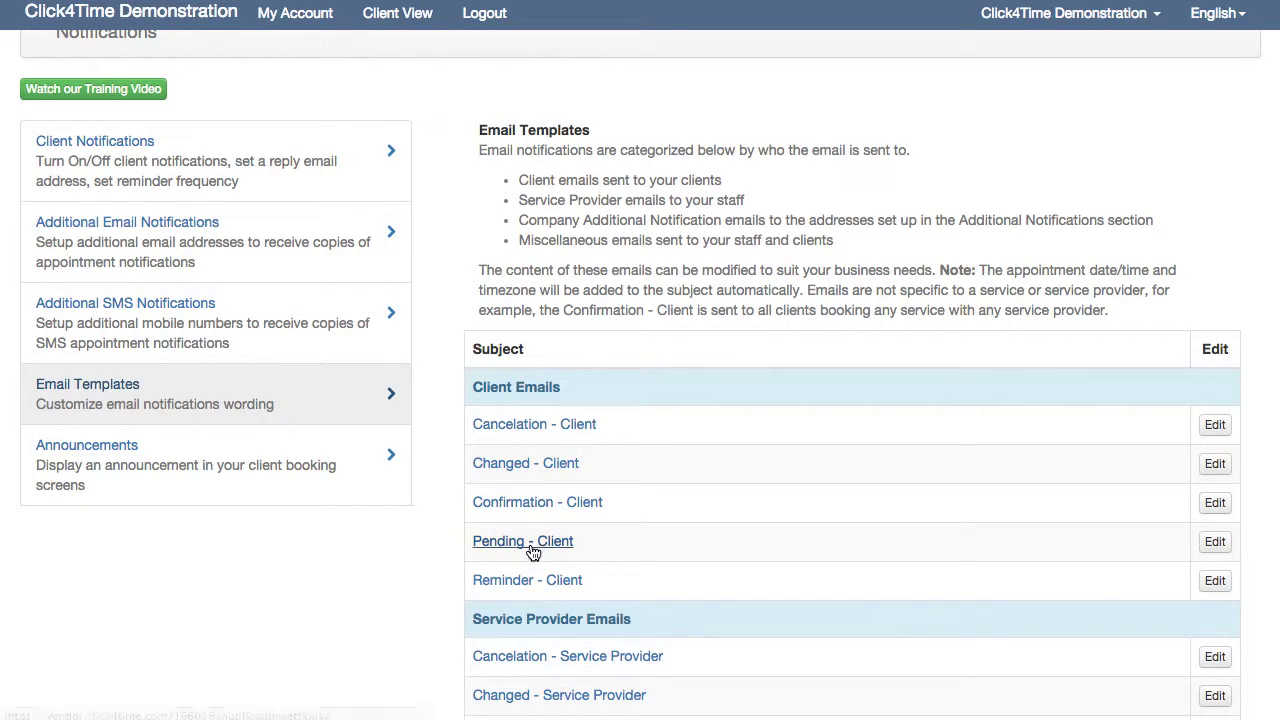
{"action": "left_click", "coordinate": [522, 582]}
{"action": "scroll", "coordinate": [697, 389], "scroll_direction": "down", "scroll_amount": 5}
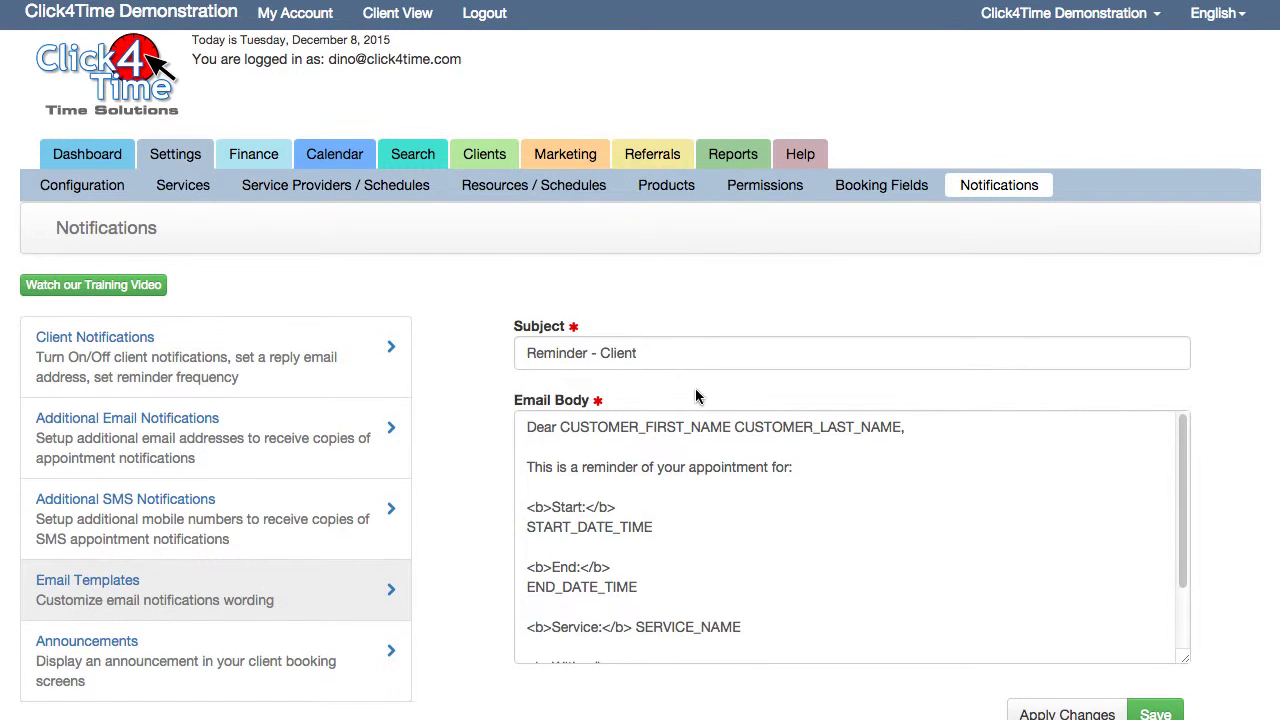
{"action": "scroll", "coordinate": [692, 390], "scroll_direction": "down", "scroll_amount": 5}
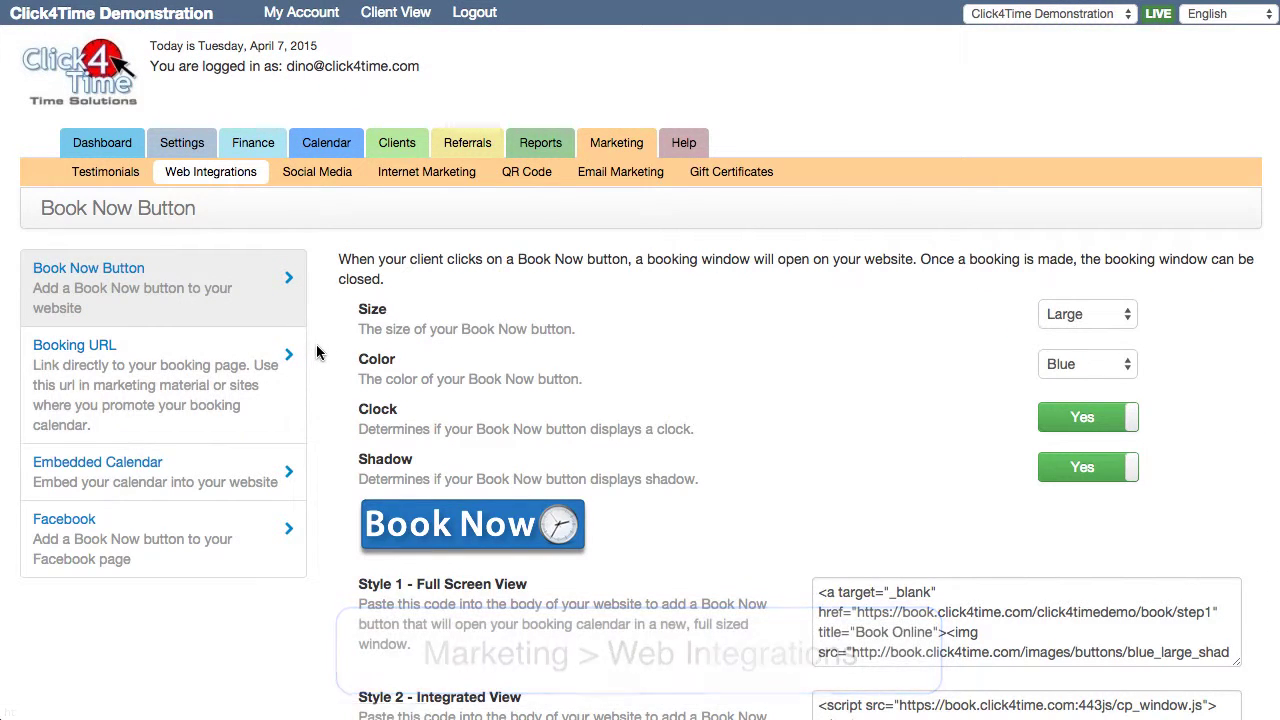
Set the Book Now button to Medium size and Purple, with Clock and Shadow turned off
{"action": "scroll", "coordinate": [316, 350], "scroll_direction": "down", "scroll_amount": 1}
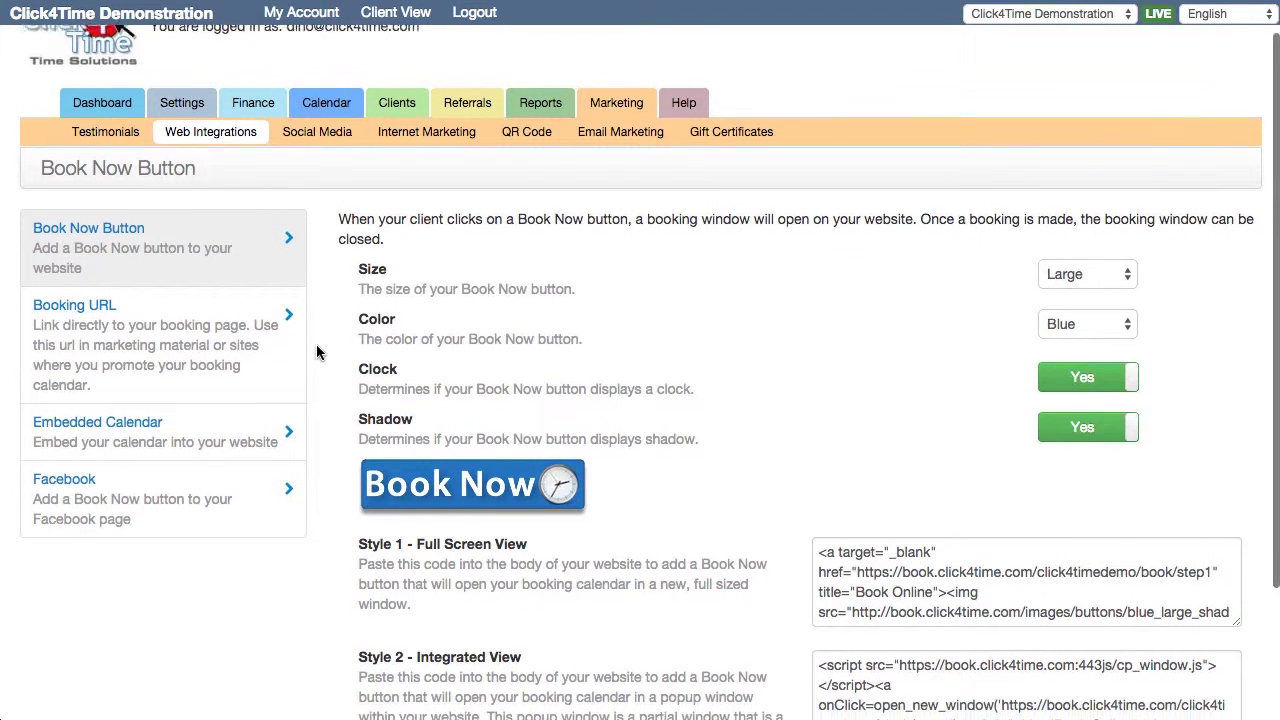
{"action": "left_click", "coordinate": [1056, 276]}
{"action": "left_click", "coordinate": [1070, 290]}
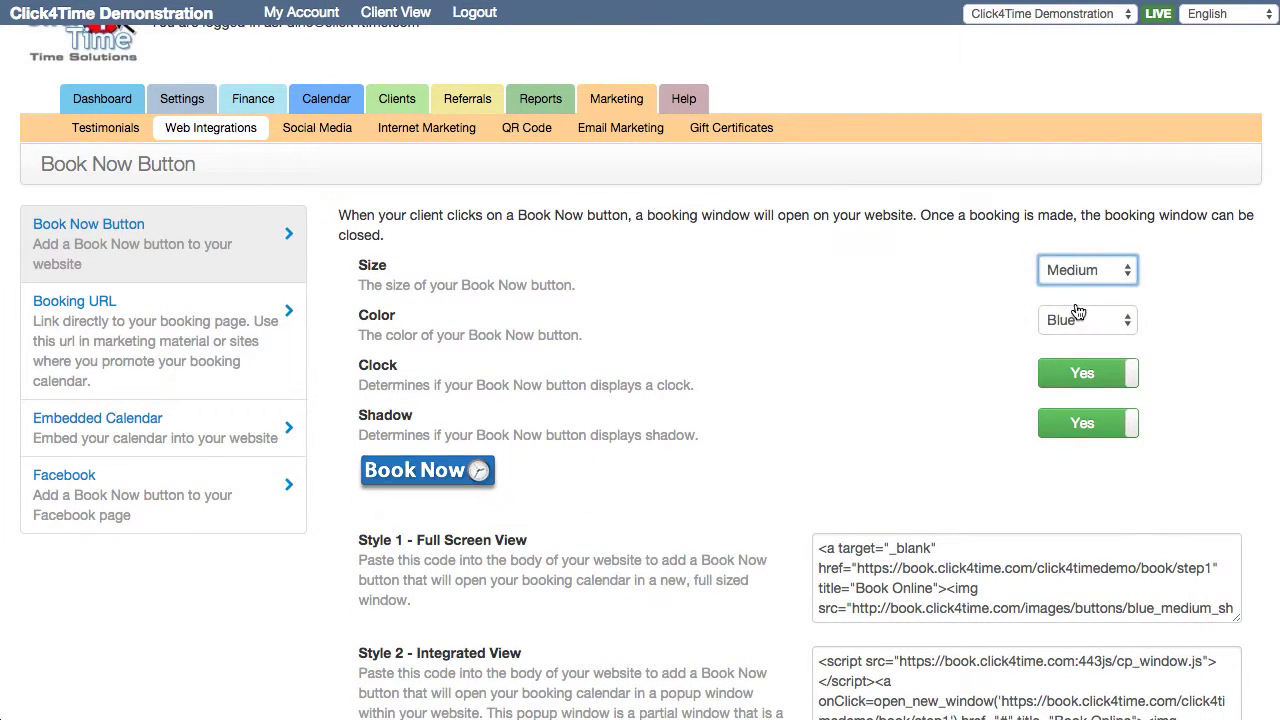
{"action": "left_click", "coordinate": [1078, 320]}
{"action": "left_click", "coordinate": [1070, 396]}
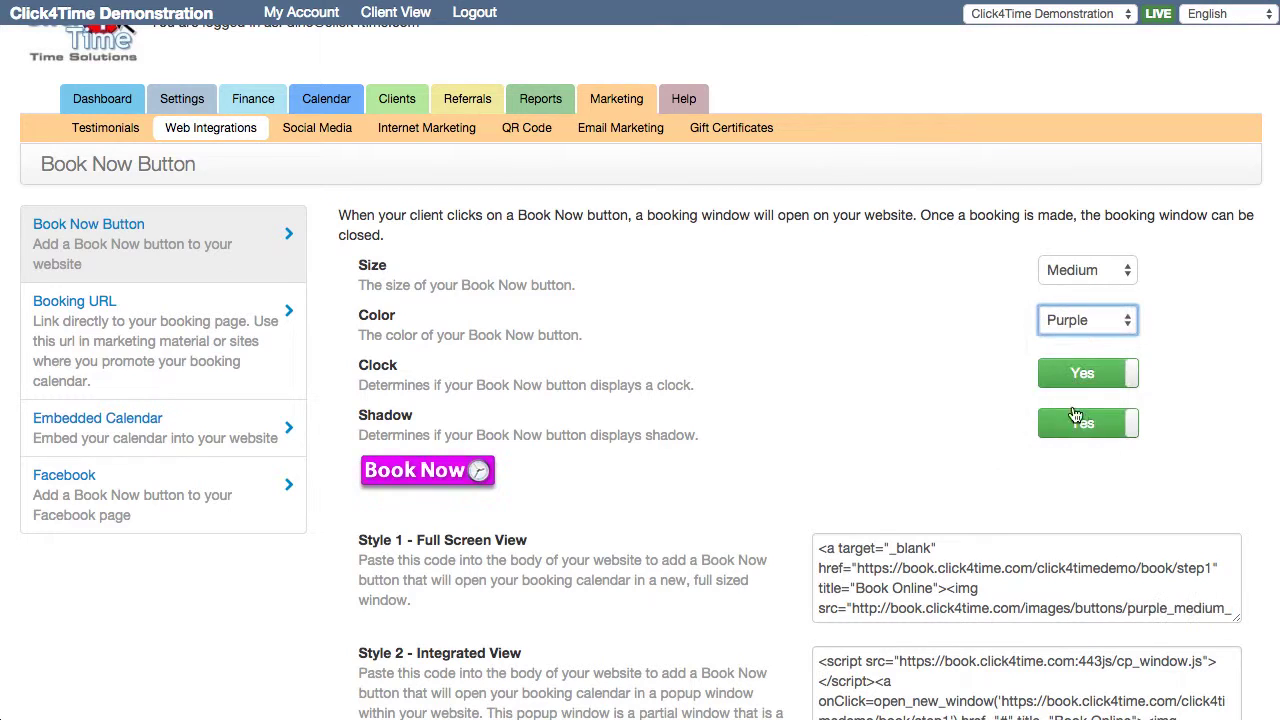
{"action": "left_click", "coordinate": [1090, 373]}
{"action": "left_click", "coordinate": [1099, 436]}
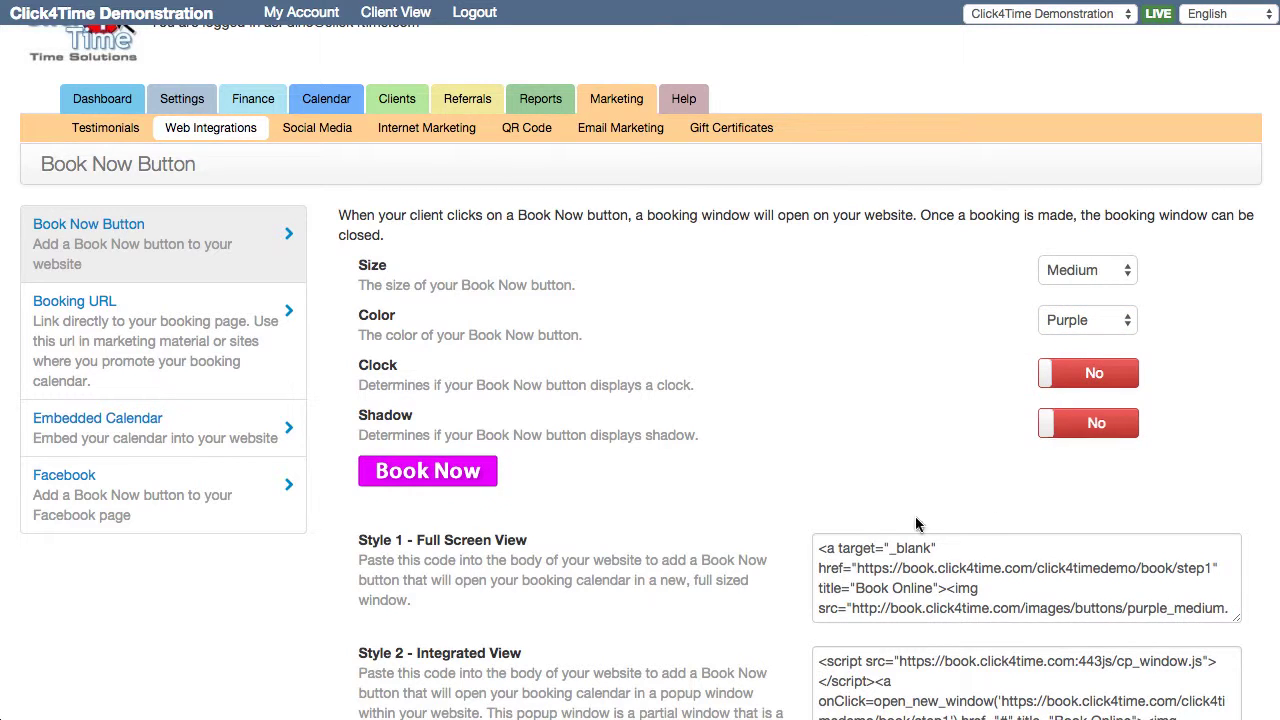
Select and copy the Style 2 integrated view embed code
{"action": "scroll", "coordinate": [885, 456], "scroll_direction": "down", "scroll_amount": 4}
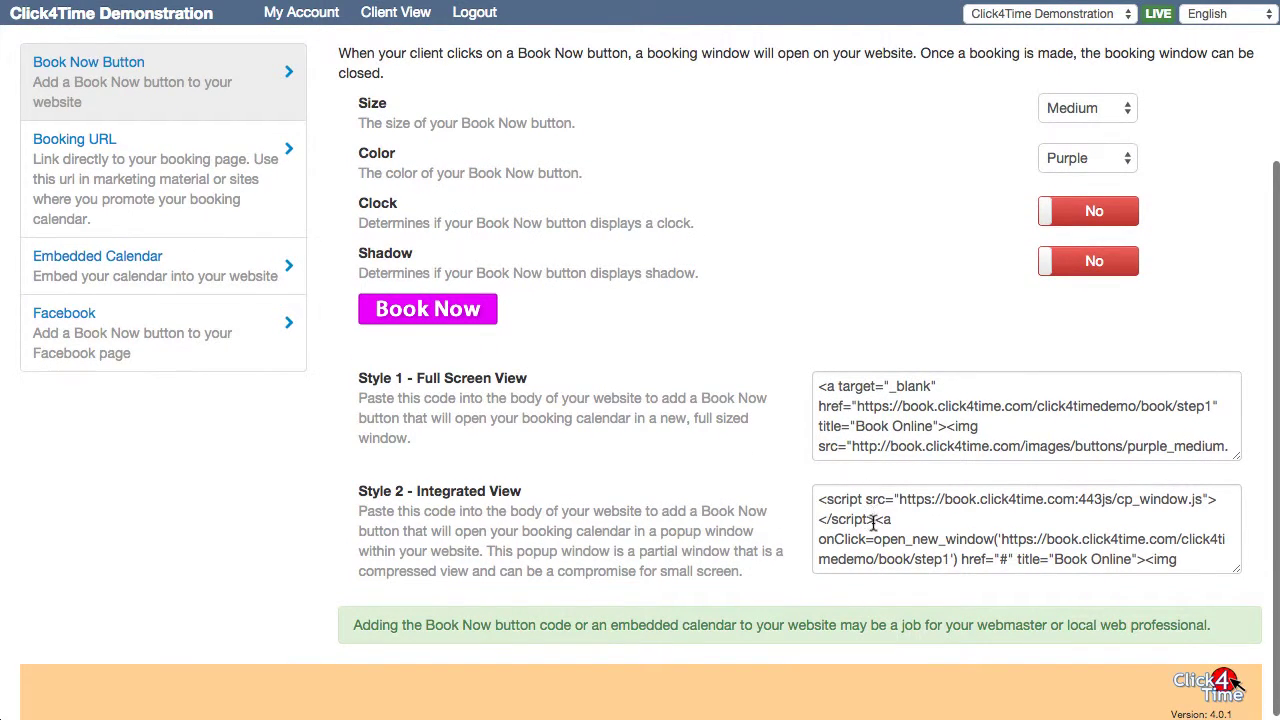
{"action": "left_click_drag", "start_coordinate": [820, 498], "coordinate": [1214, 563]}
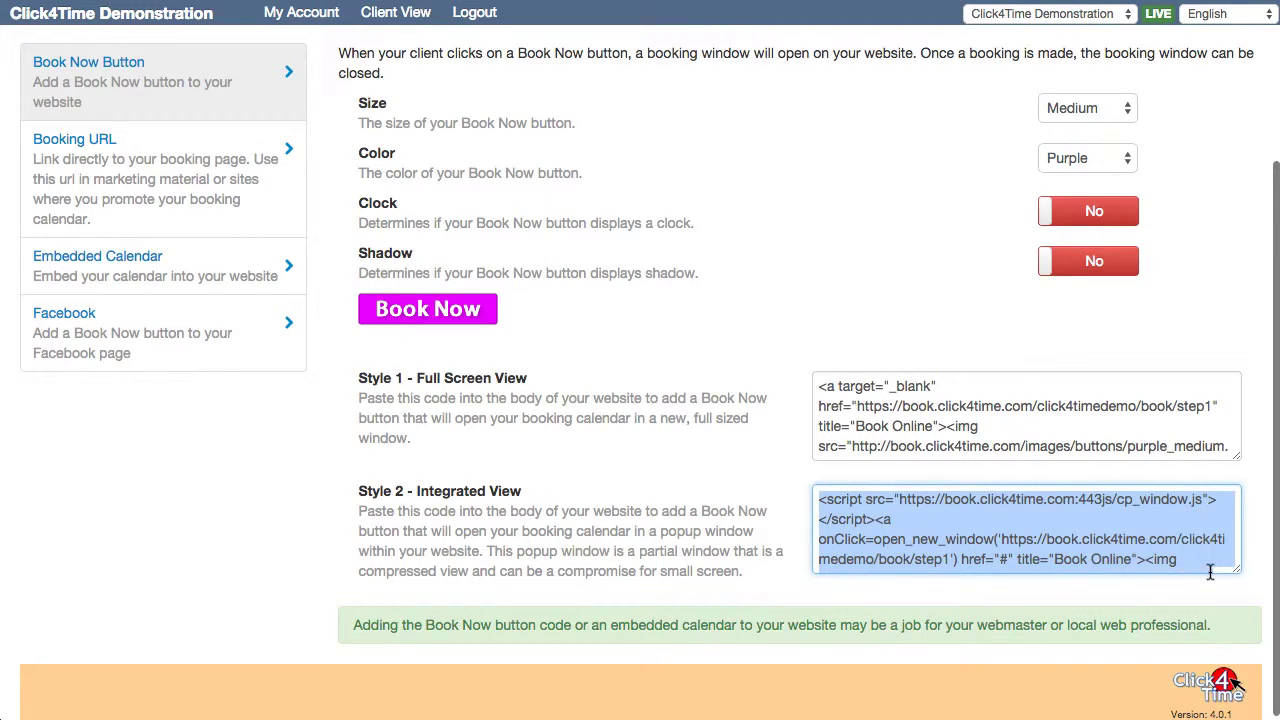
{"action": "right_click", "coordinate": [1040, 545]}
{"action": "left_click", "coordinate": [1068, 549]}
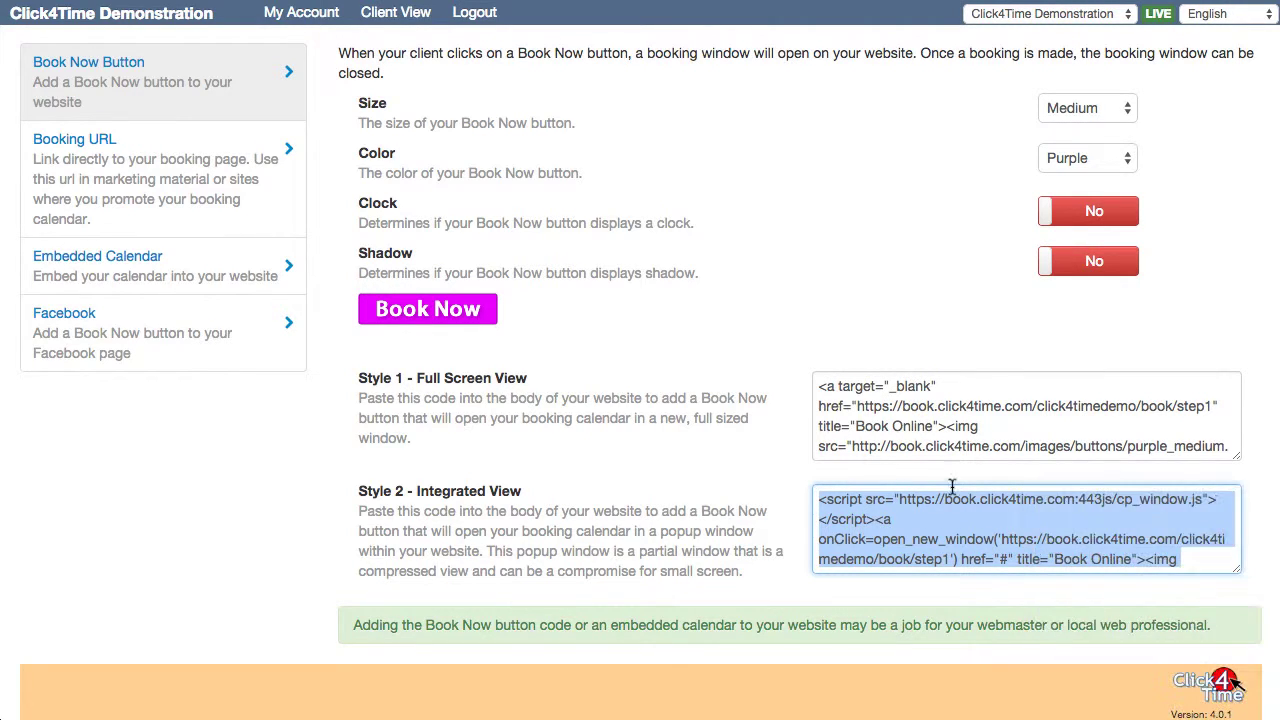
{"action": "scroll", "coordinate": [740, 400], "scroll_direction": "up", "scroll_amount": 1}
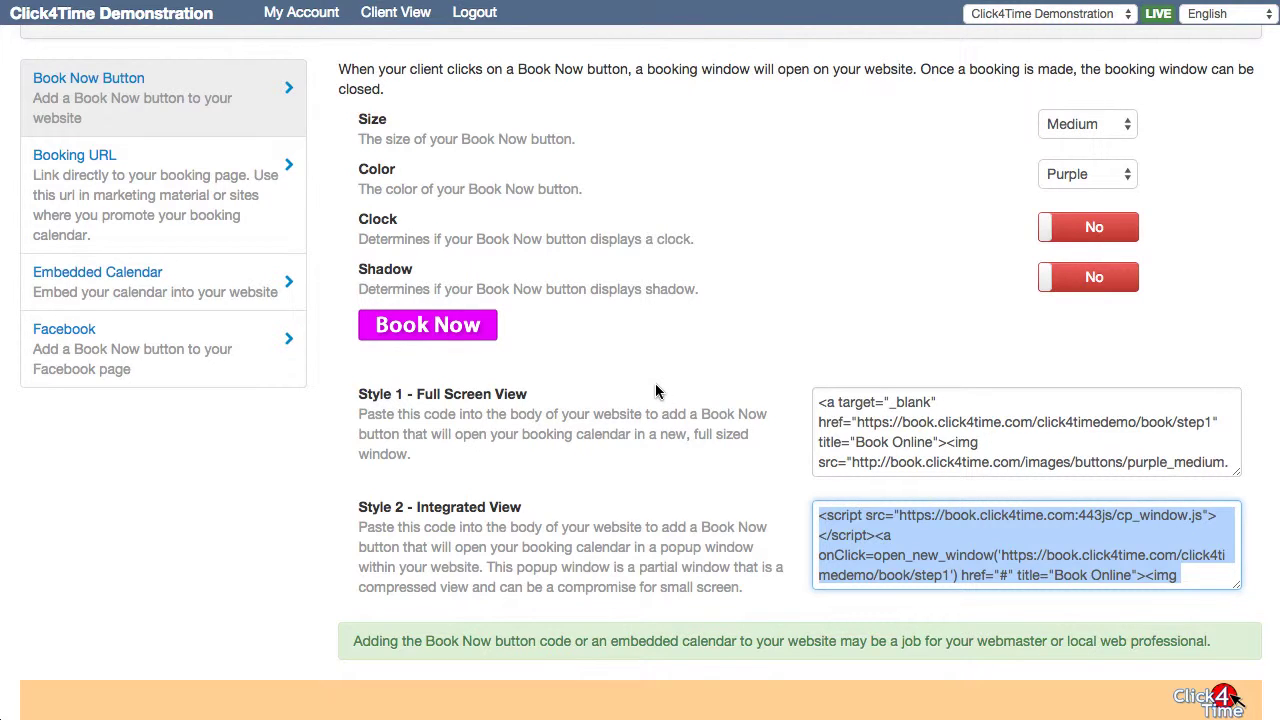
{"action": "scroll", "coordinate": [655, 391], "scroll_direction": "up", "scroll_amount": 2}
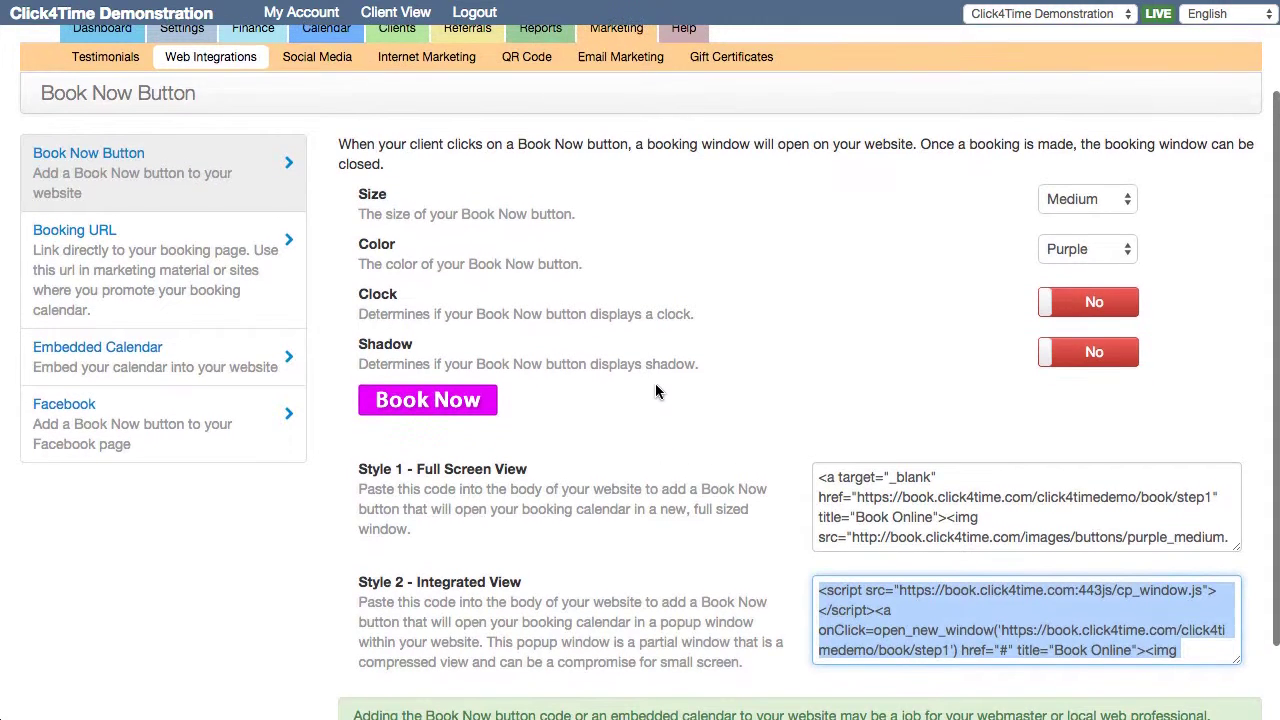
{"action": "scroll", "coordinate": [655, 391], "scroll_direction": "up", "scroll_amount": 3}
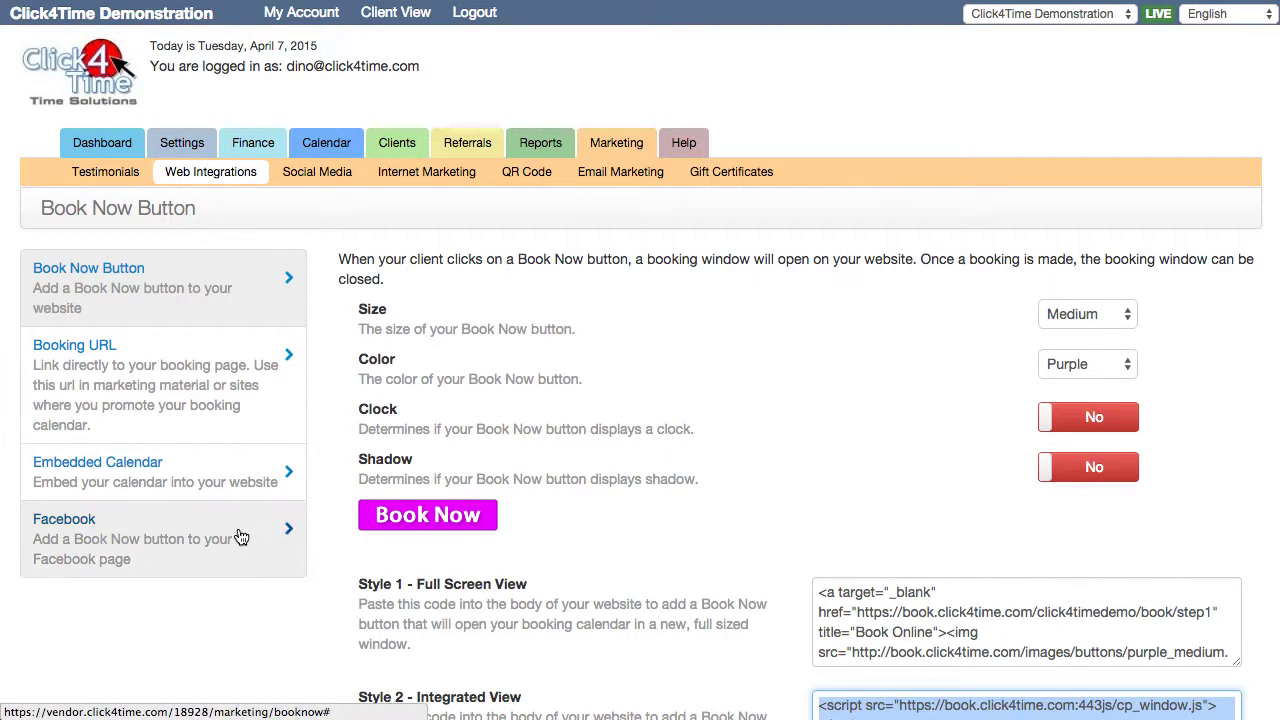
Review the Embedded Calendar script code, then display the Facebook Book Now buttons and code
{"action": "left_click", "coordinate": [205, 480]}
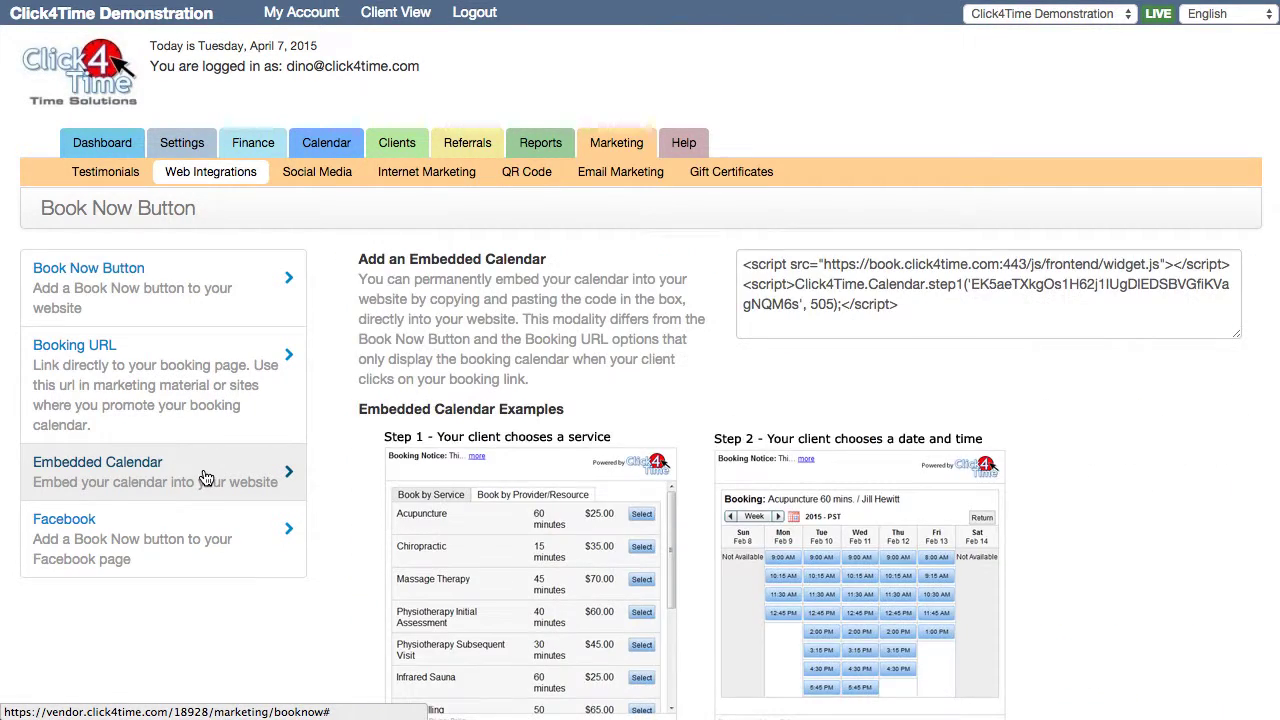
{"action": "scroll", "coordinate": [319, 474], "scroll_direction": "down", "scroll_amount": 3}
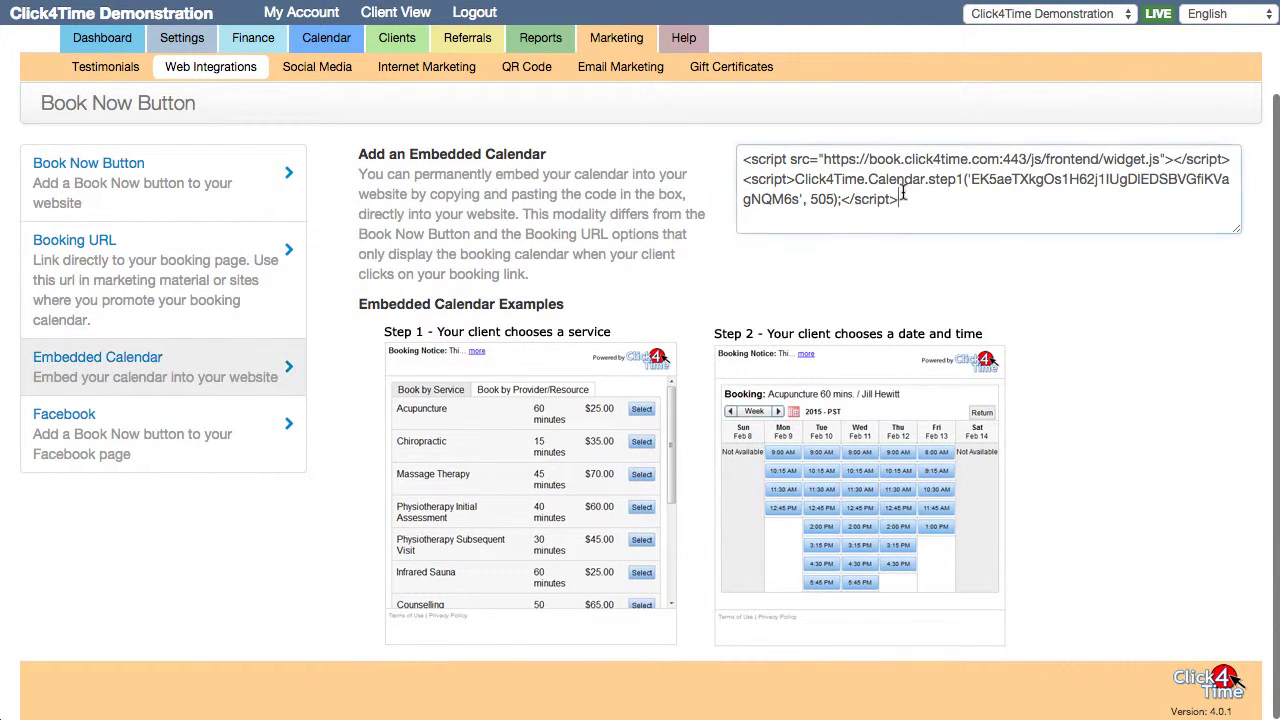
{"action": "left_click_drag", "start_coordinate": [915, 200], "coordinate": [726, 147]}
{"action": "left_click", "coordinate": [783, 240]}
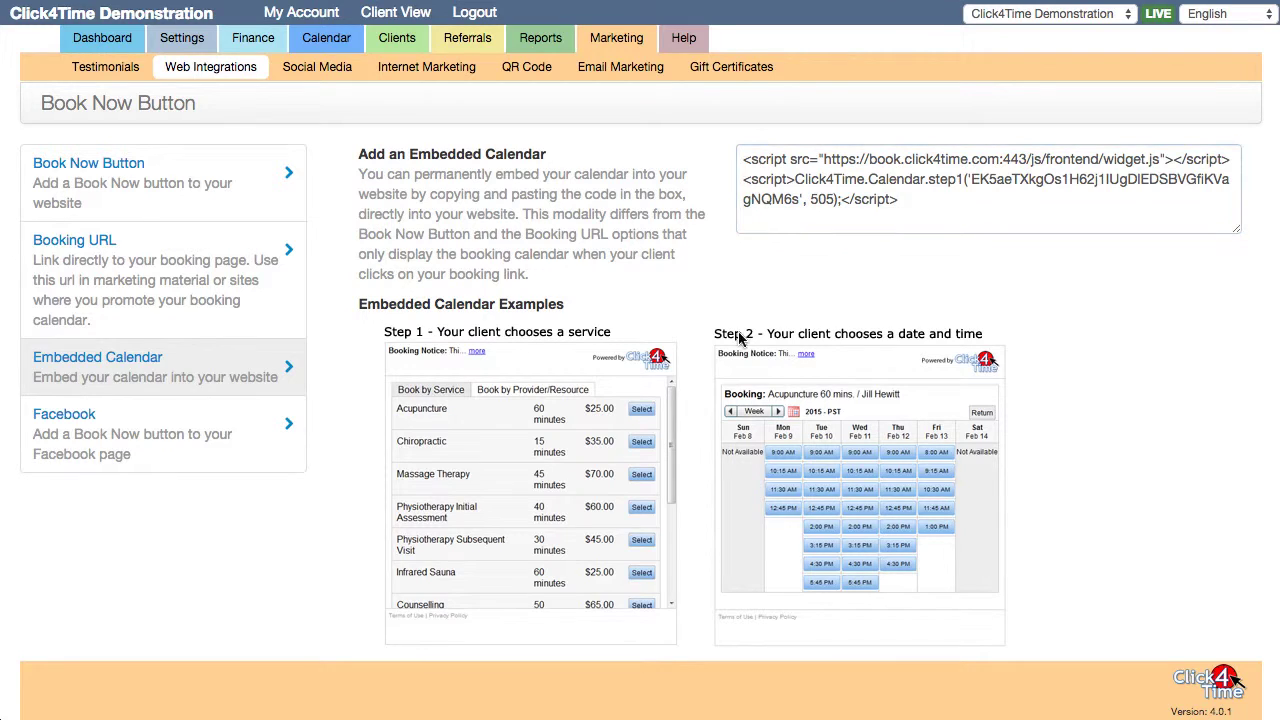
{"action": "scroll", "coordinate": [125, 470], "scroll_direction": "up", "scroll_amount": 3}
{"action": "left_click", "coordinate": [130, 530]}
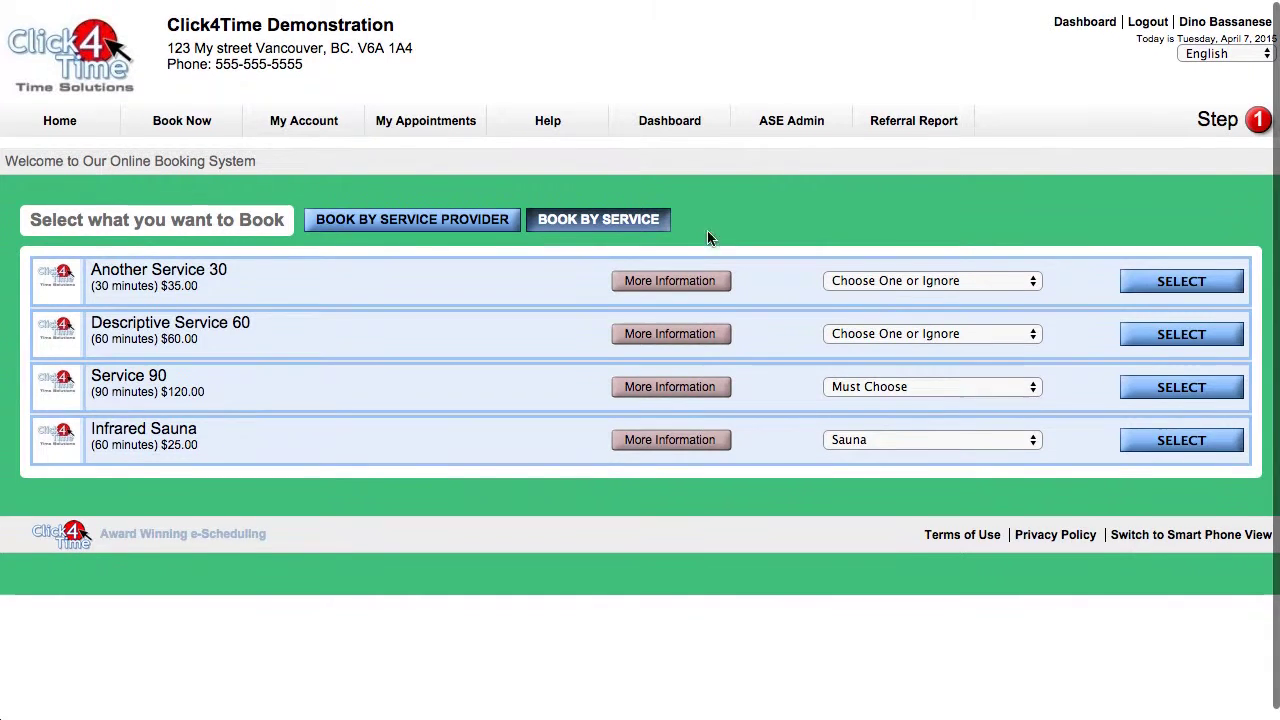
Switch the list to Book by Service Provider and back to Book by Service, then select Another Service 30
{"action": "left_click", "coordinate": [495, 221]}
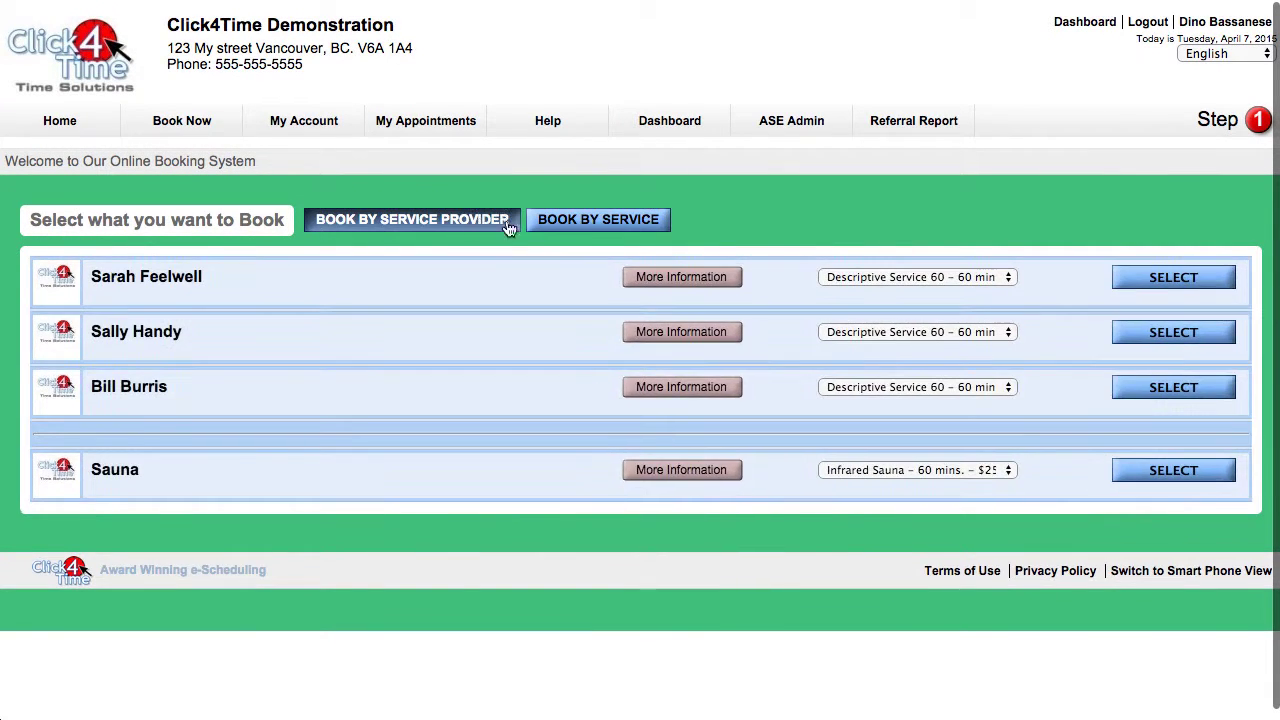
{"action": "left_click", "coordinate": [595, 227]}
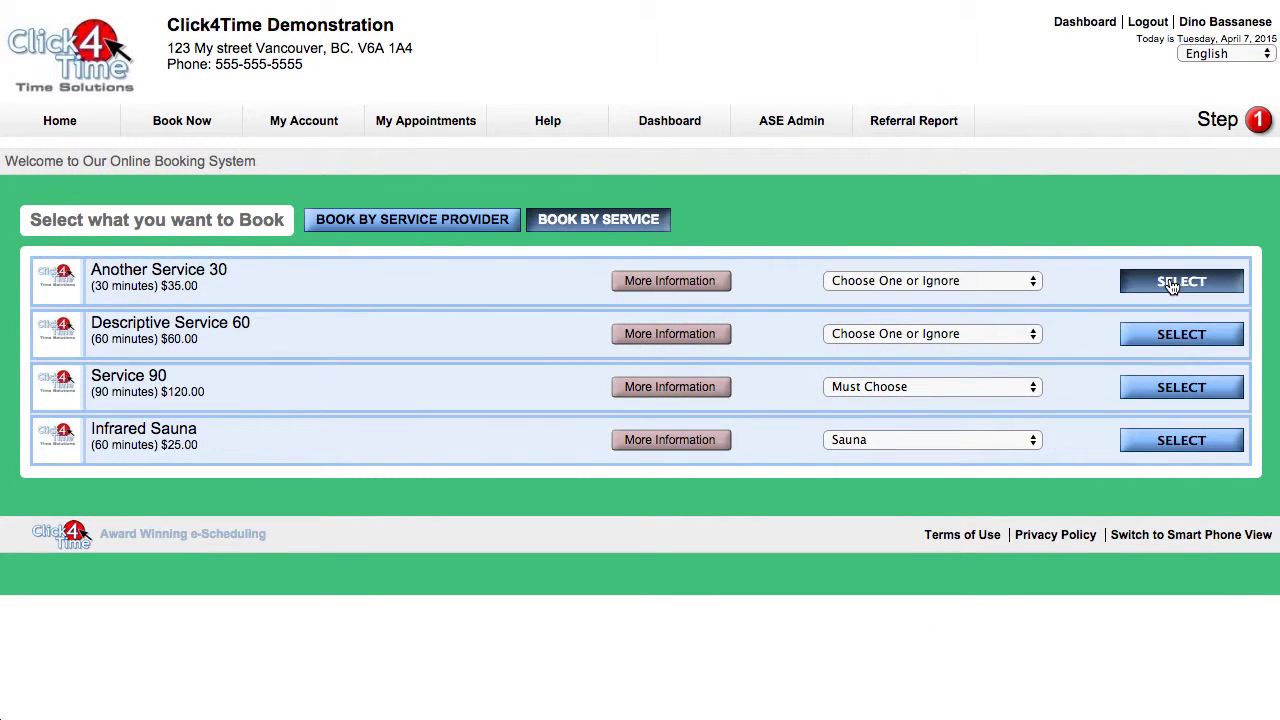
{"action": "left_click", "coordinate": [1173, 285]}
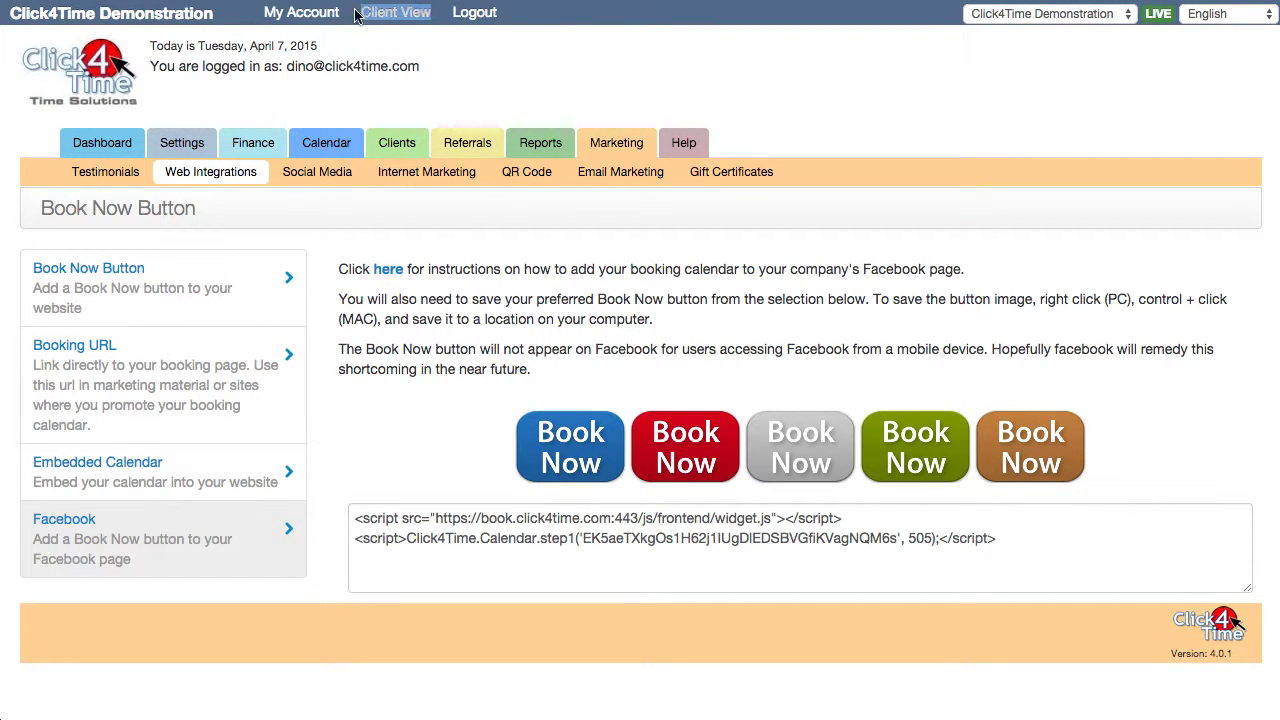
{"action": "left_click", "coordinate": [400, 144]}
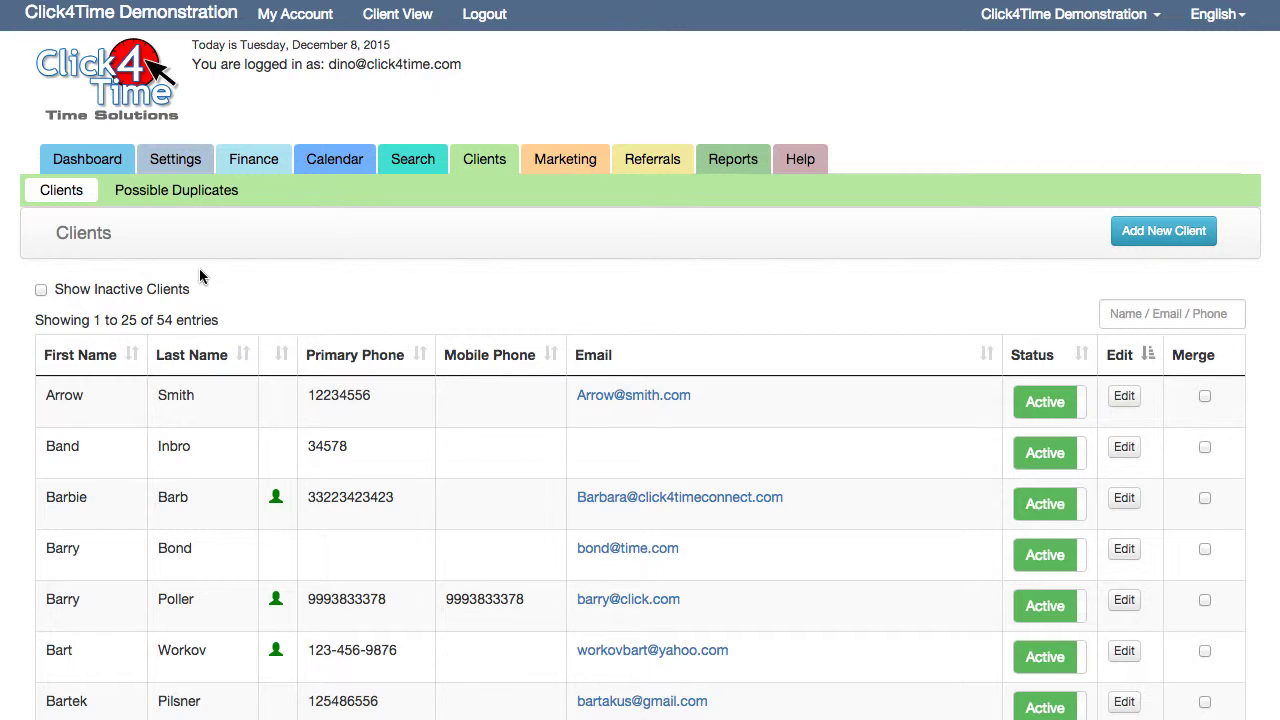
{"action": "scroll", "coordinate": [187, 273], "scroll_direction": "down", "scroll_amount": 3}
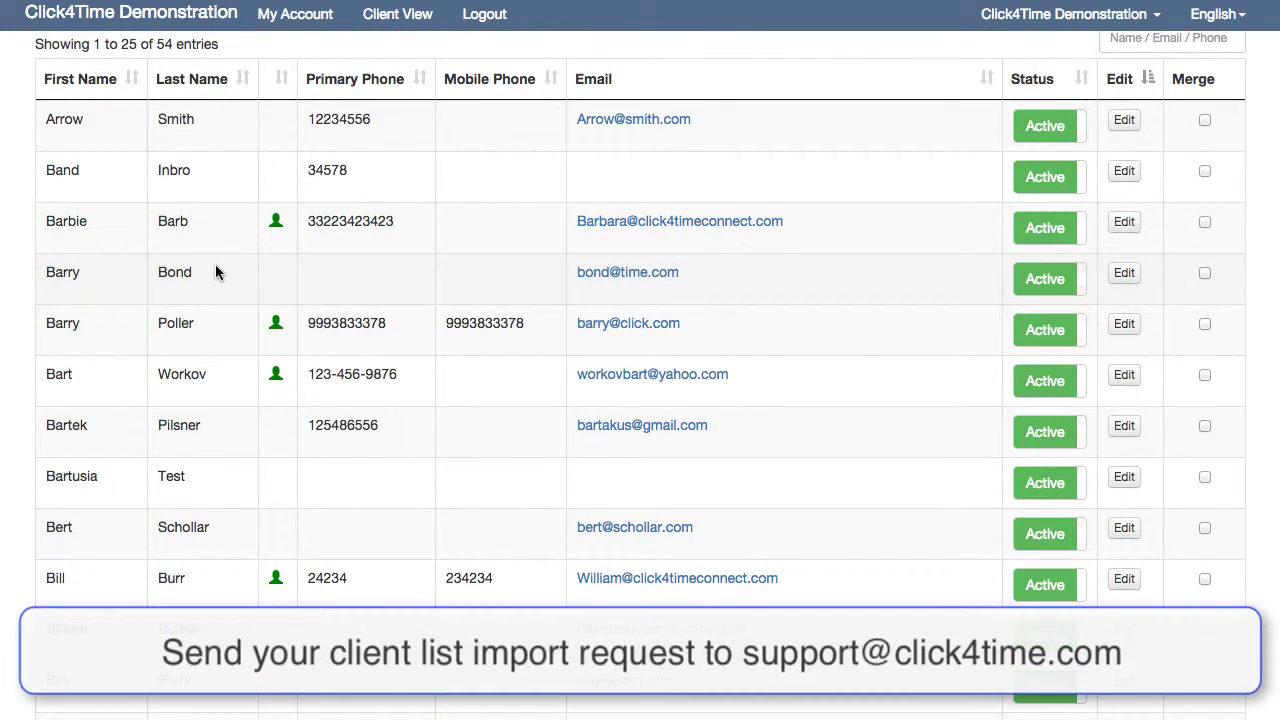
{"action": "scroll", "coordinate": [555, 271], "scroll_direction": "up", "scroll_amount": 1}
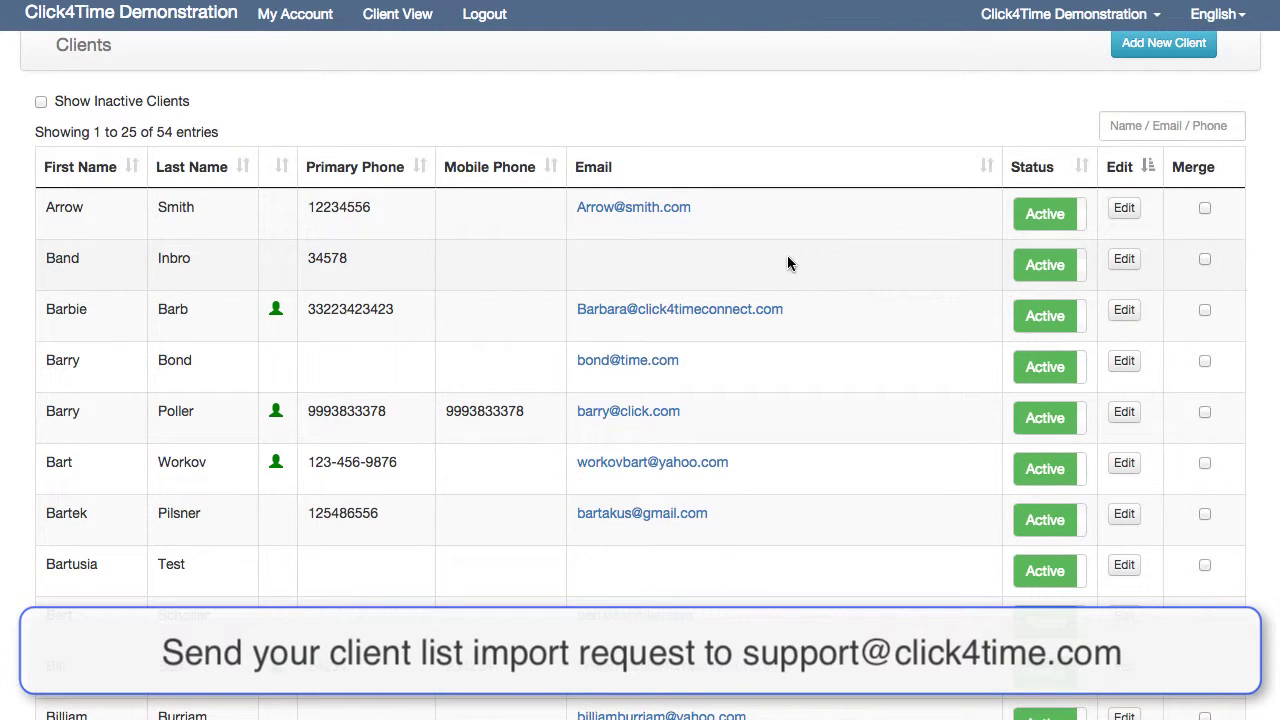
{"action": "left_click", "coordinate": [1120, 315]}
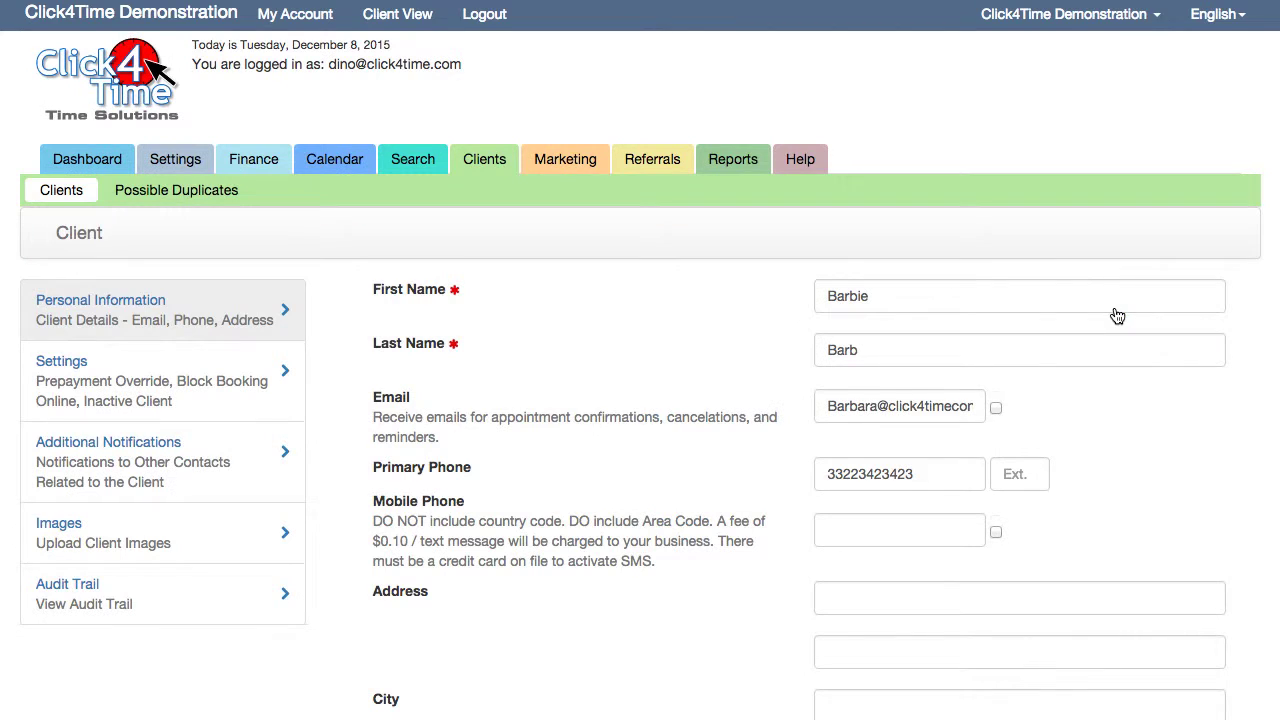
{"action": "scroll", "coordinate": [607, 324], "scroll_direction": "down", "scroll_amount": 3}
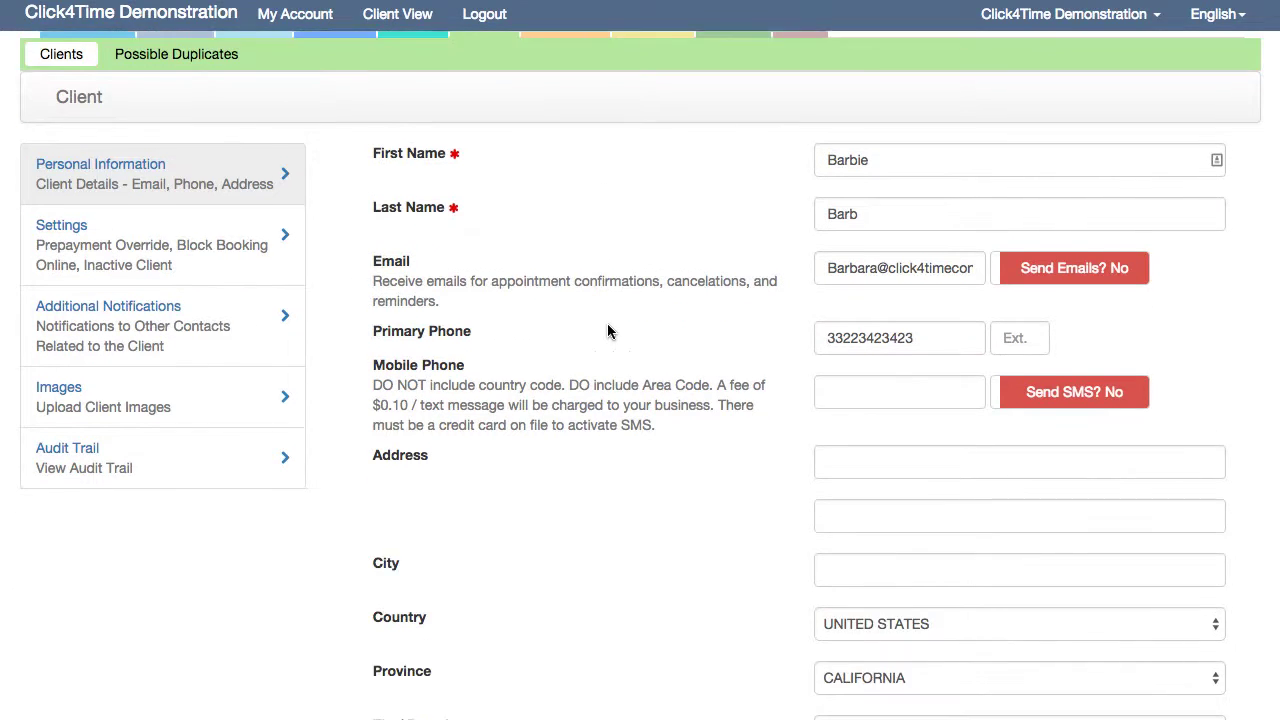
{"action": "scroll", "coordinate": [607, 330], "scroll_direction": "up", "scroll_amount": 2}
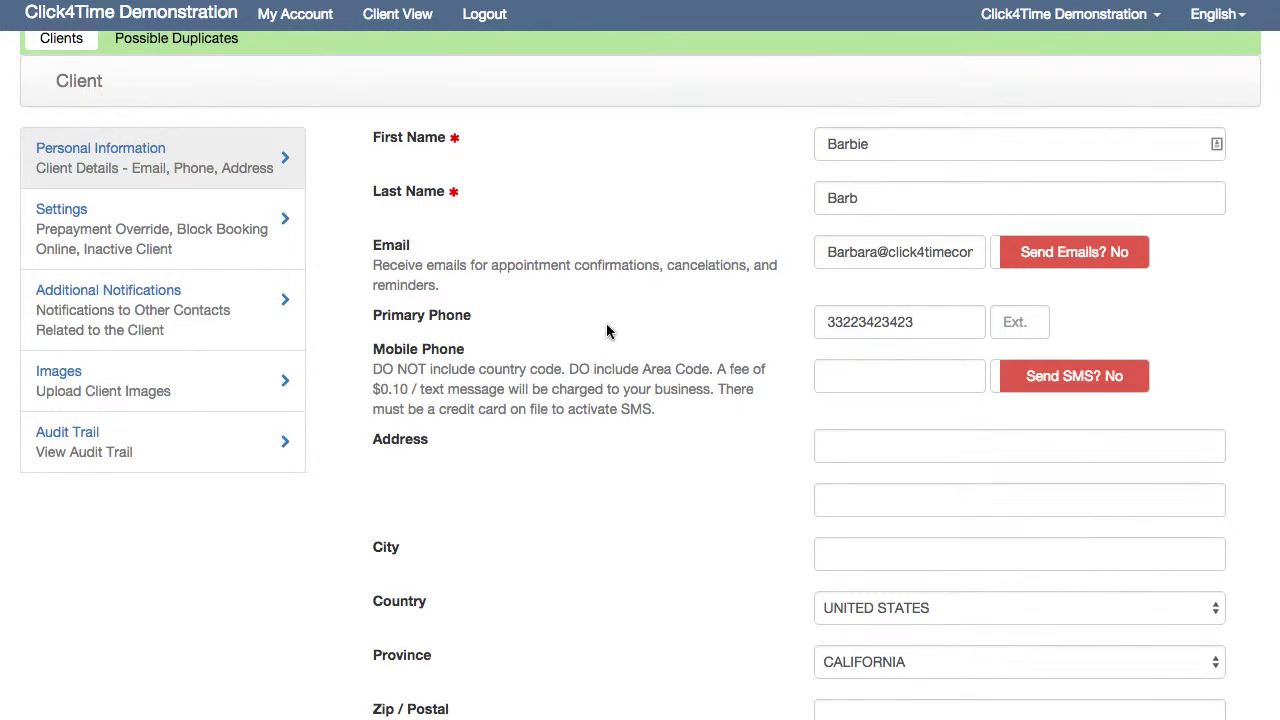
{"action": "scroll", "coordinate": [605, 328], "scroll_direction": "up", "scroll_amount": 1}
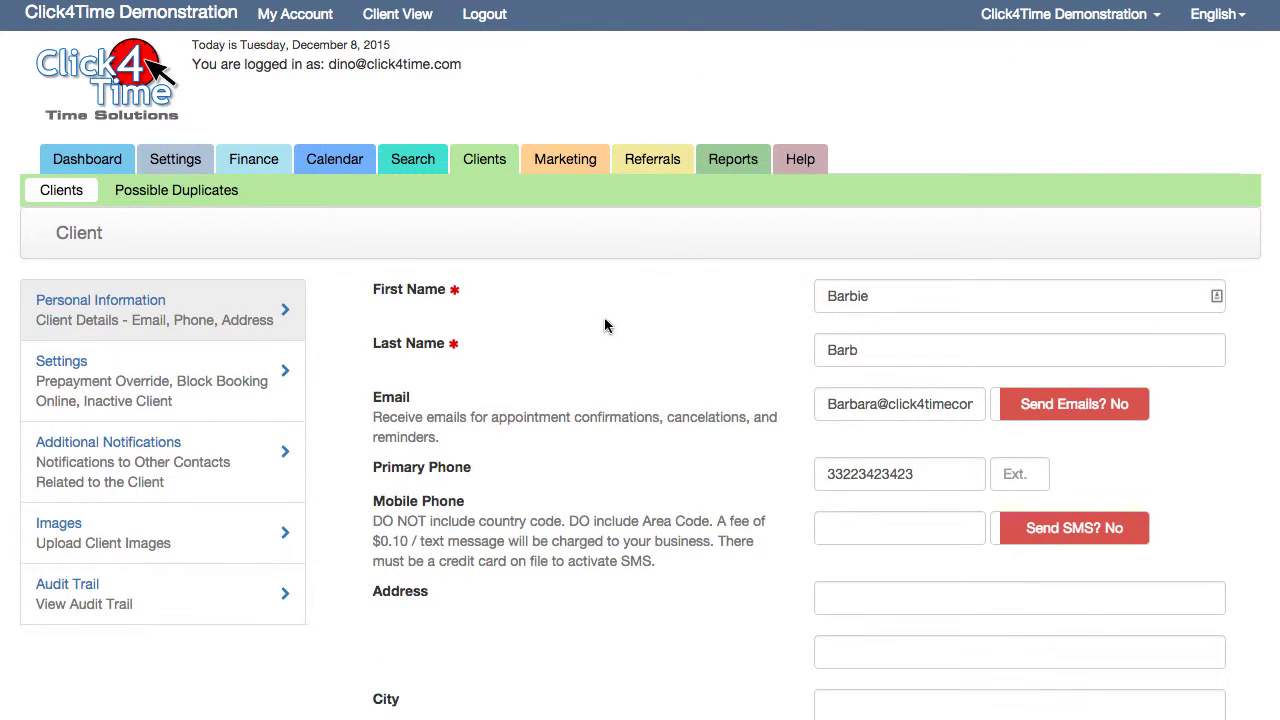
{"action": "left_click", "coordinate": [474, 171]}
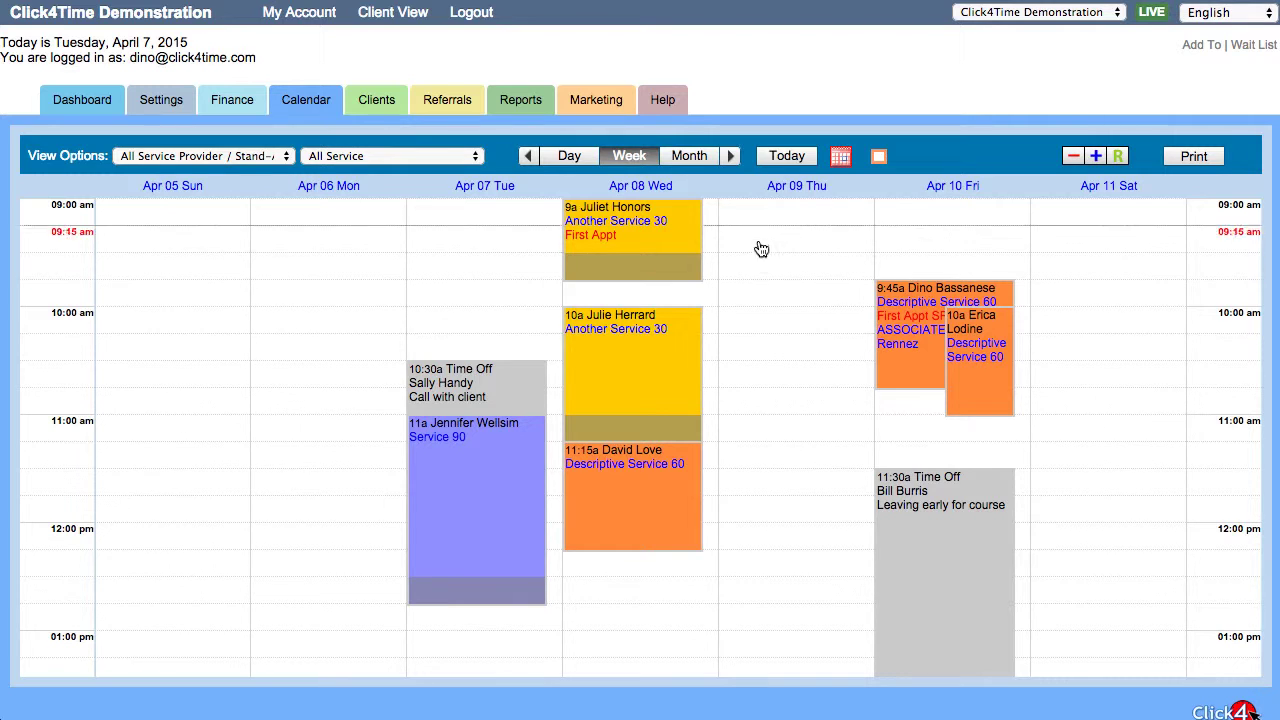
In next week, book the April 15 9:45 slot for the searched client with Descriptive Service 60 and a provider
{"action": "left_click", "coordinate": [733, 160]}
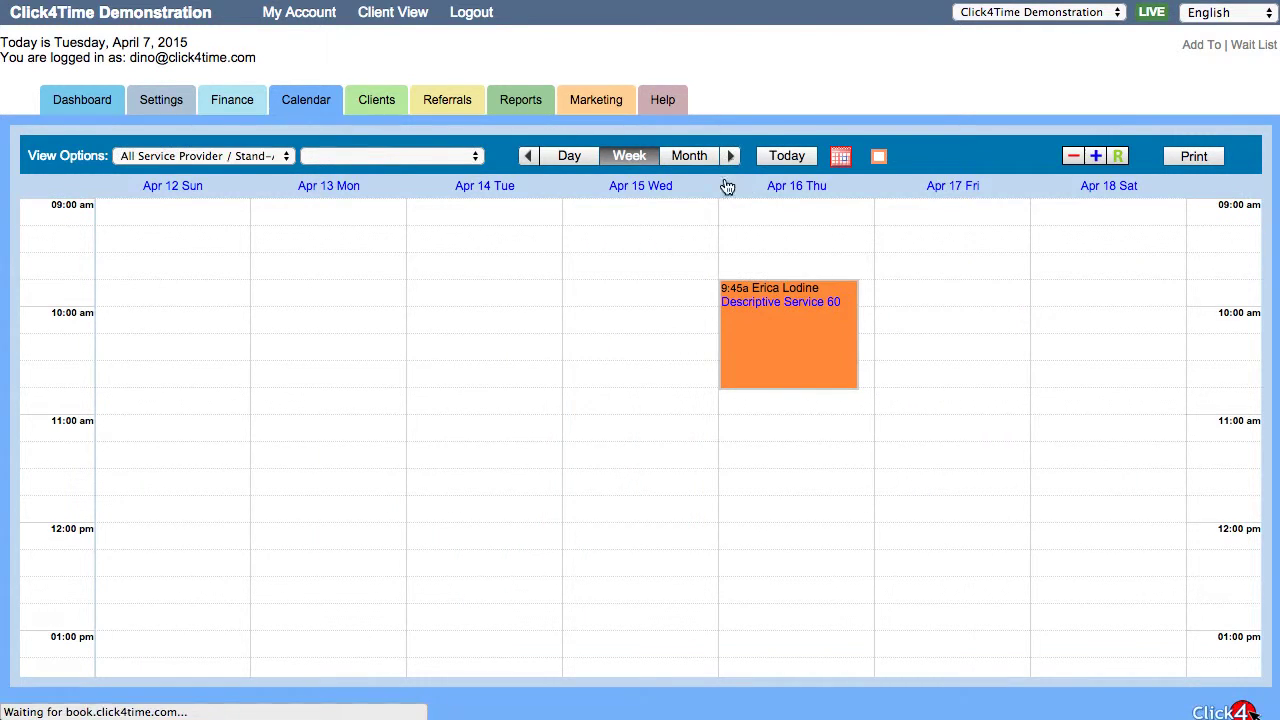
{"action": "left_click", "coordinate": [609, 297]}
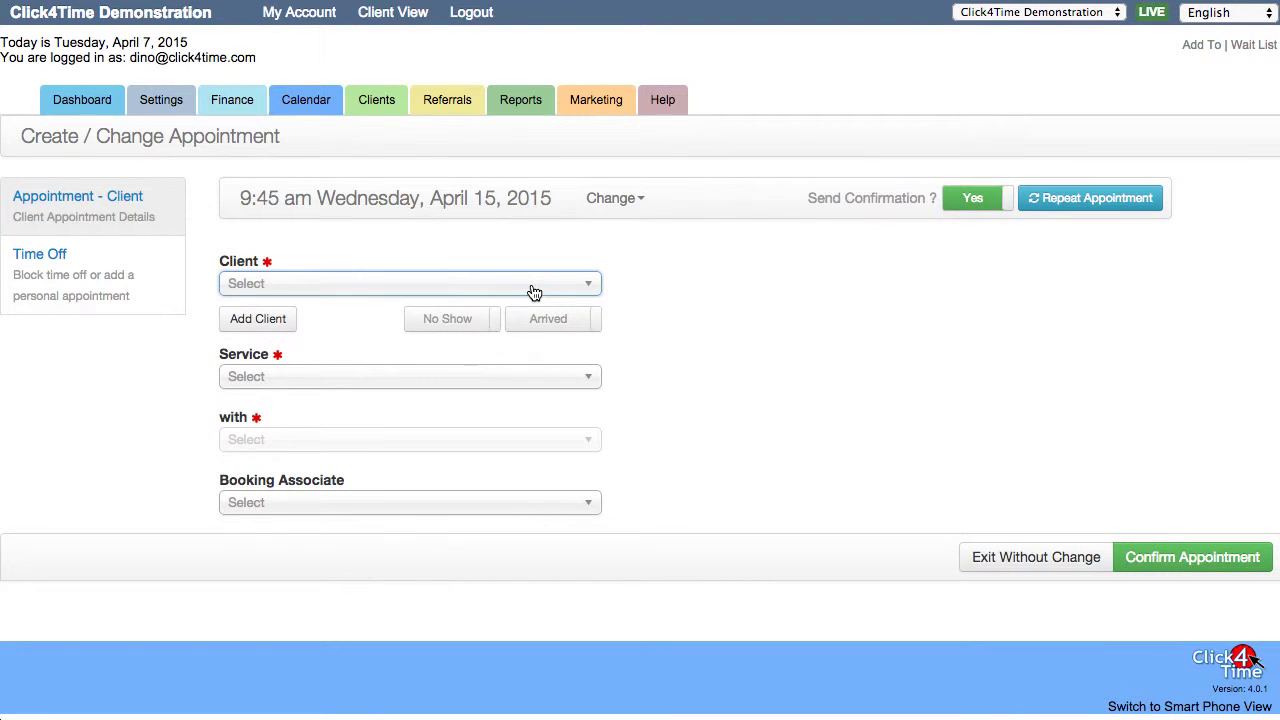
{"action": "left_click", "coordinate": [529, 284]}
{"action": "type", "text": "dino"}
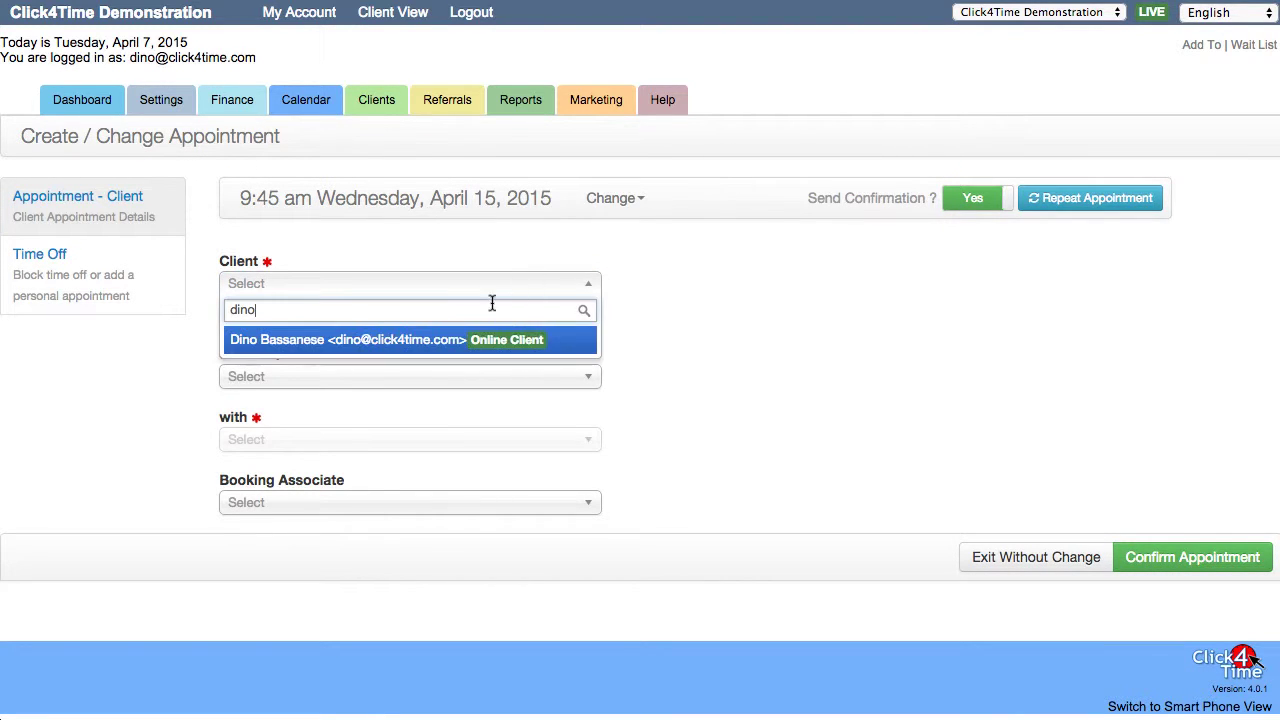
{"action": "left_click", "coordinate": [380, 340]}
{"action": "left_click", "coordinate": [357, 396]}
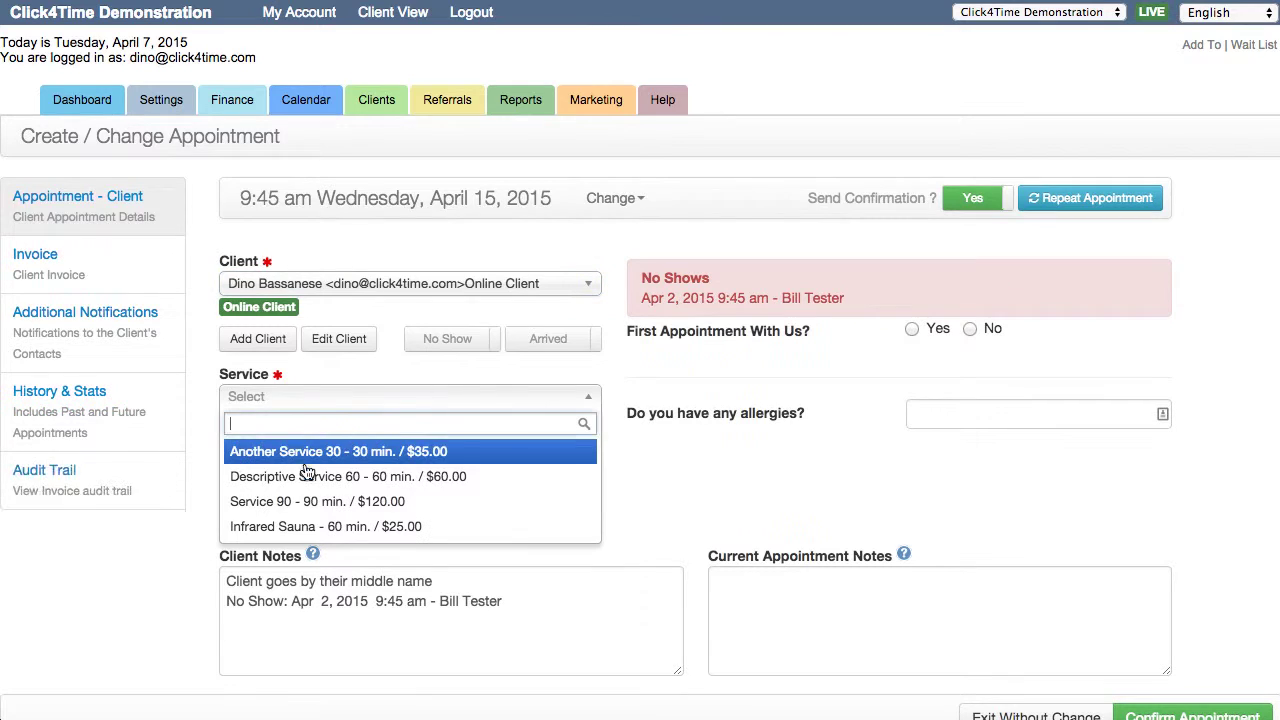
{"action": "left_click", "coordinate": [352, 474]}
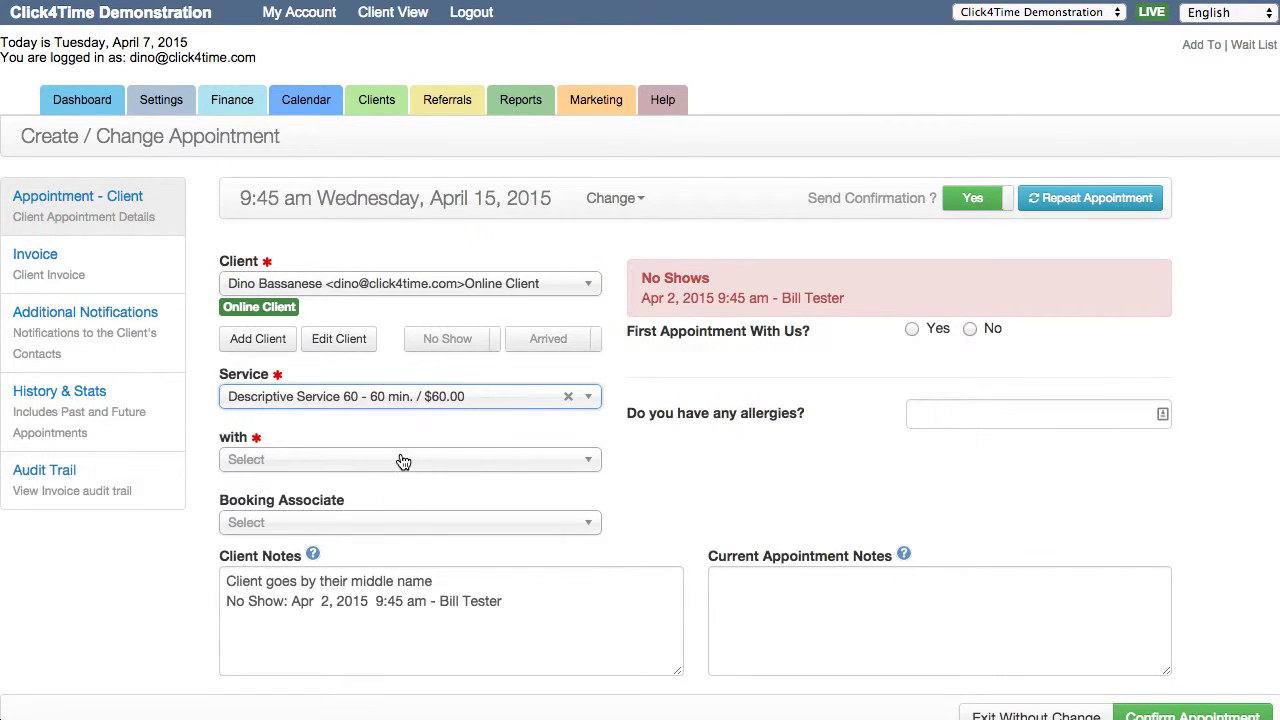
{"action": "left_click", "coordinate": [390, 460]}
{"action": "left_click", "coordinate": [372, 538]}
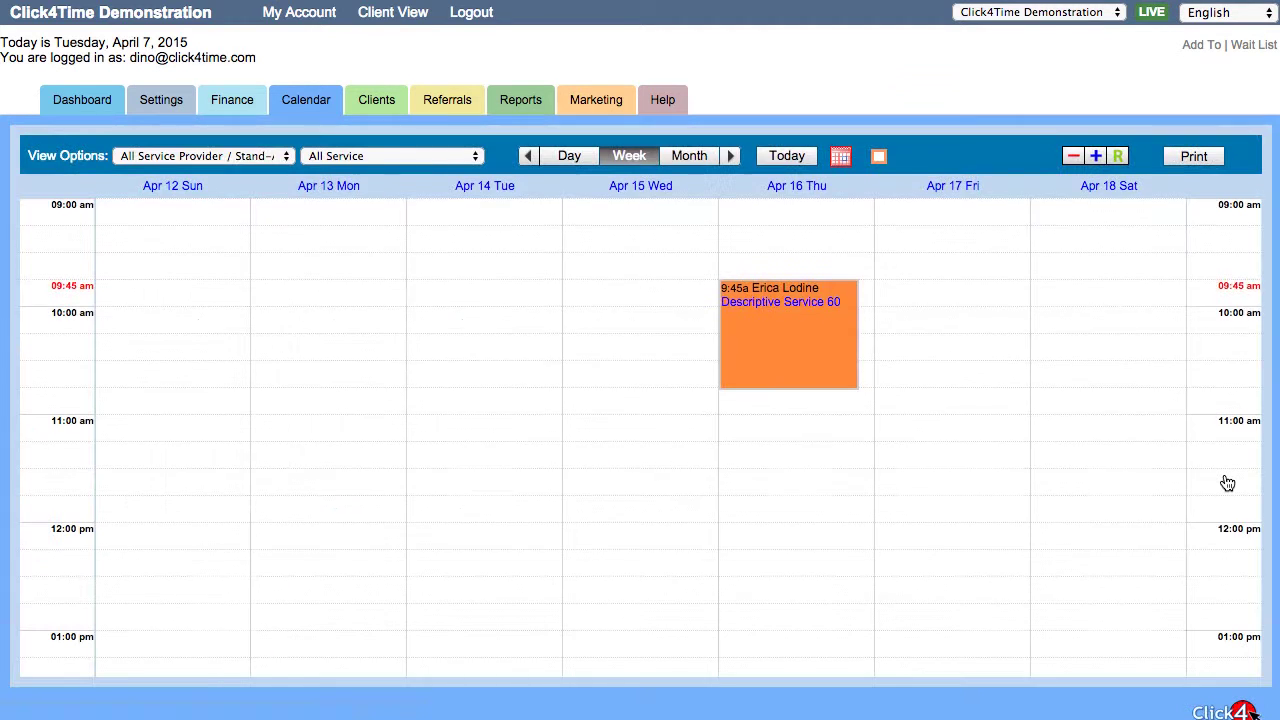
Change the April 16 9:45 appointment's service to Service 90, keeping the same provider
{"action": "left_click", "coordinate": [764, 306]}
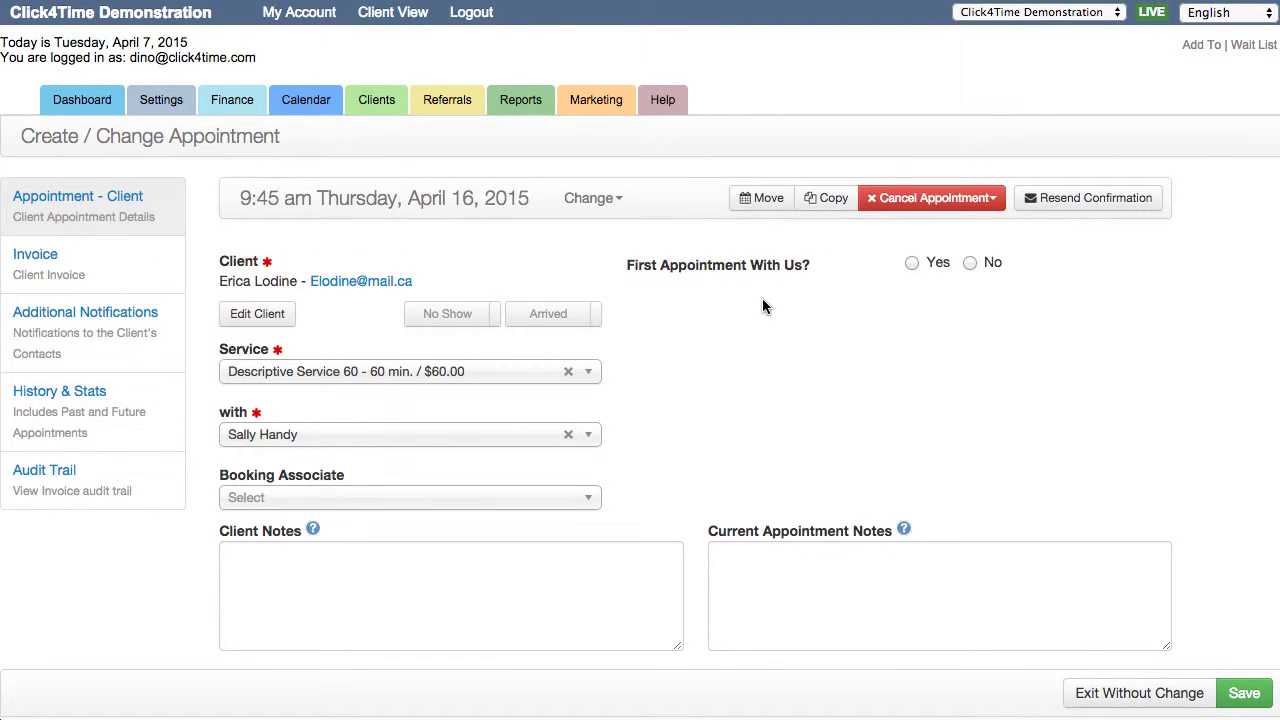
{"action": "left_click", "coordinate": [590, 200]}
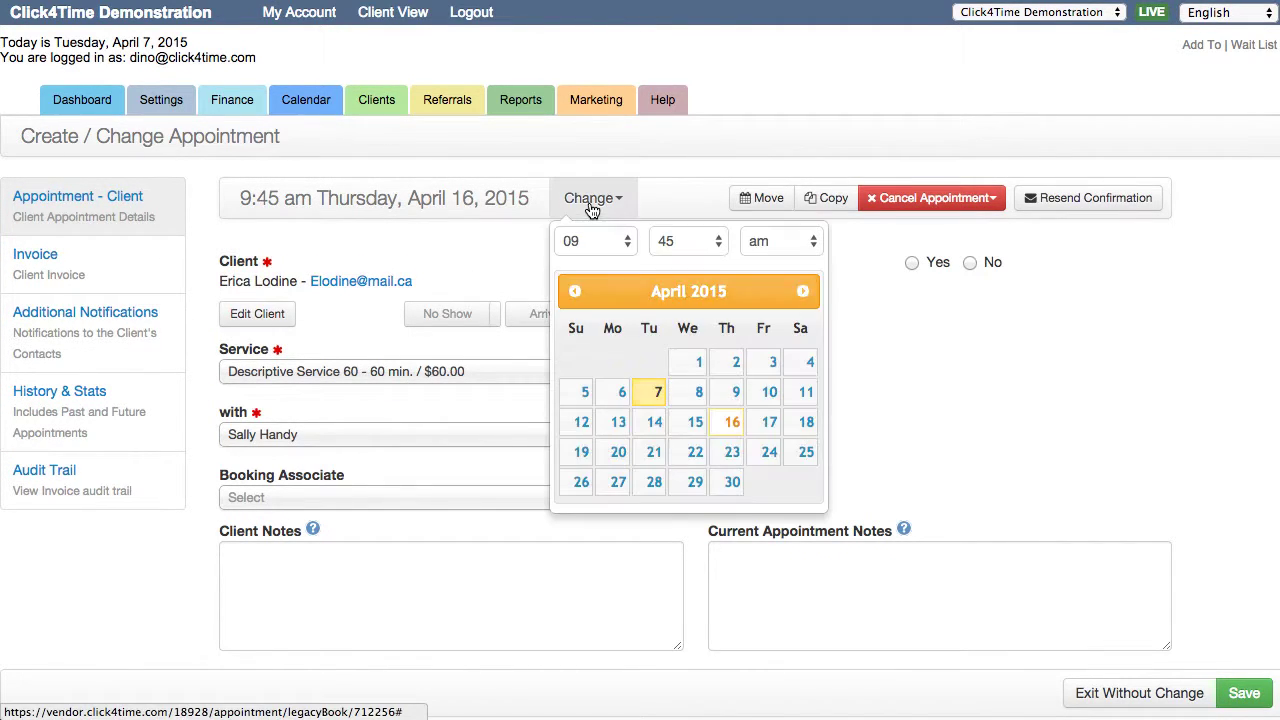
{"action": "left_click", "coordinate": [472, 259]}
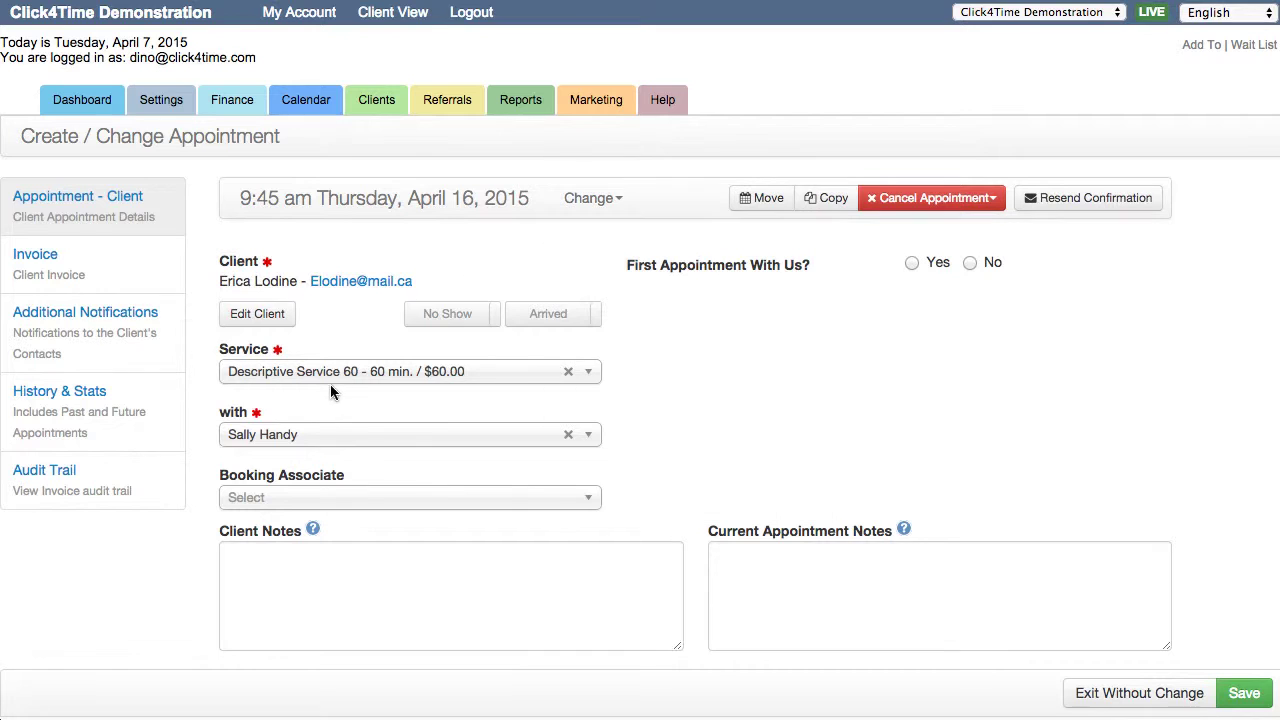
{"action": "left_click", "coordinate": [340, 371]}
{"action": "left_click", "coordinate": [340, 448]}
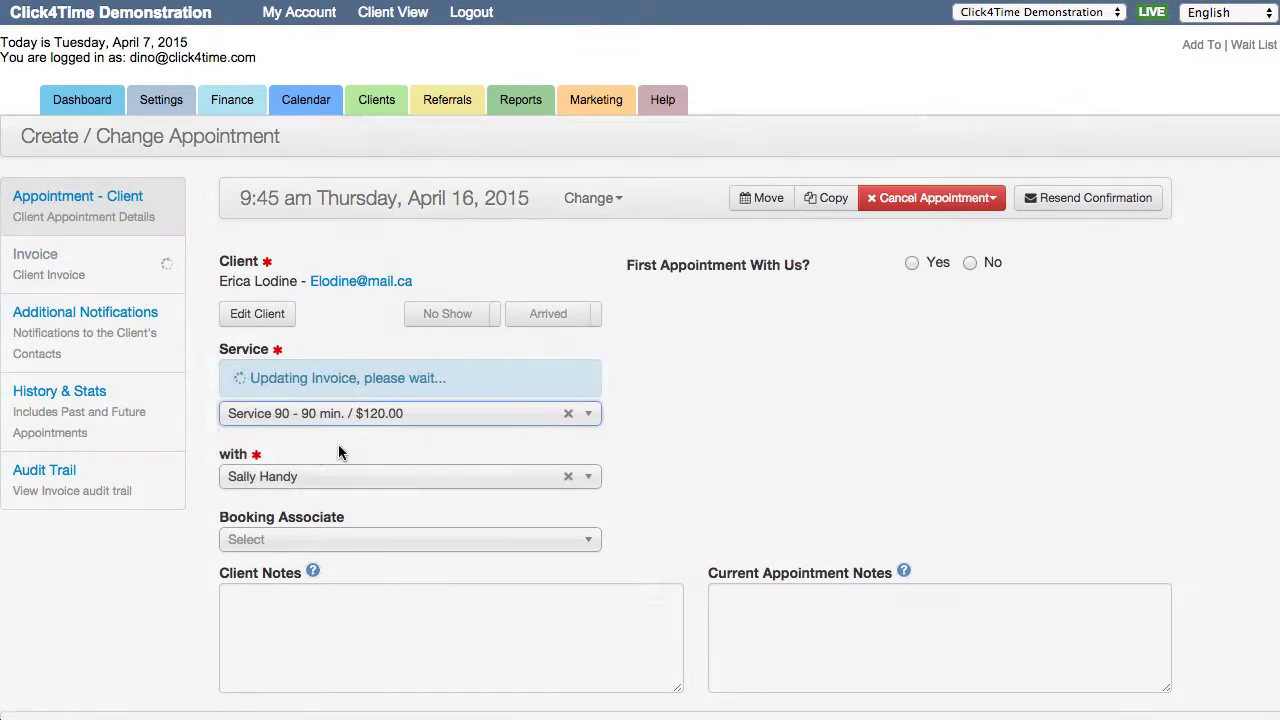
{"action": "left_click", "coordinate": [829, 321]}
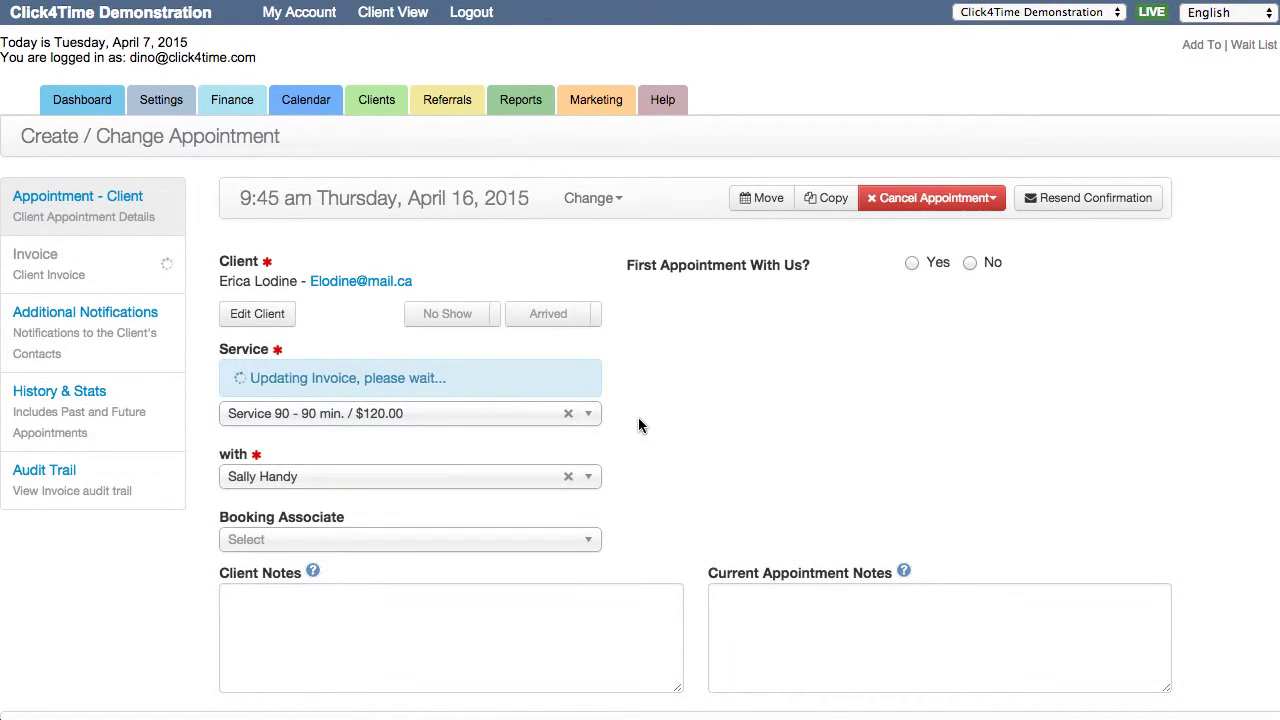
{"action": "left_click", "coordinate": [477, 440]}
{"action": "left_click", "coordinate": [754, 394]}
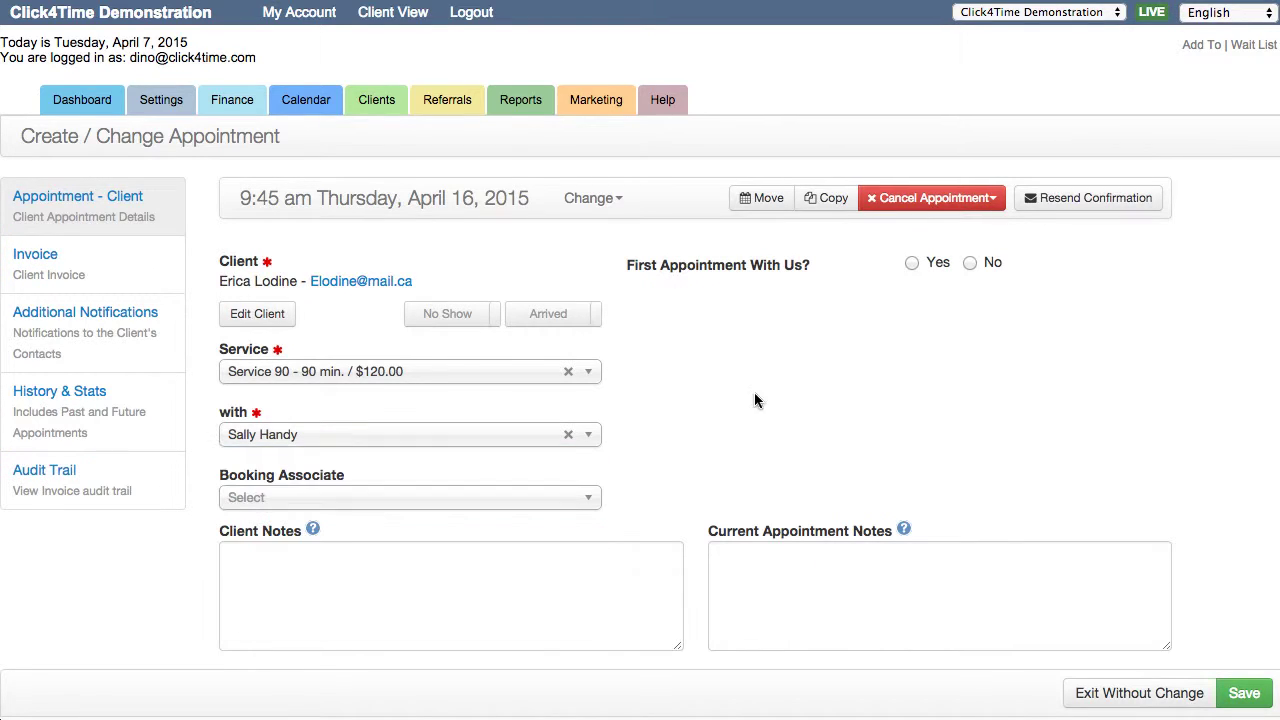
Check the client details, invoice, History & Stats and audit trail without making changes
{"action": "left_click", "coordinate": [268, 314]}
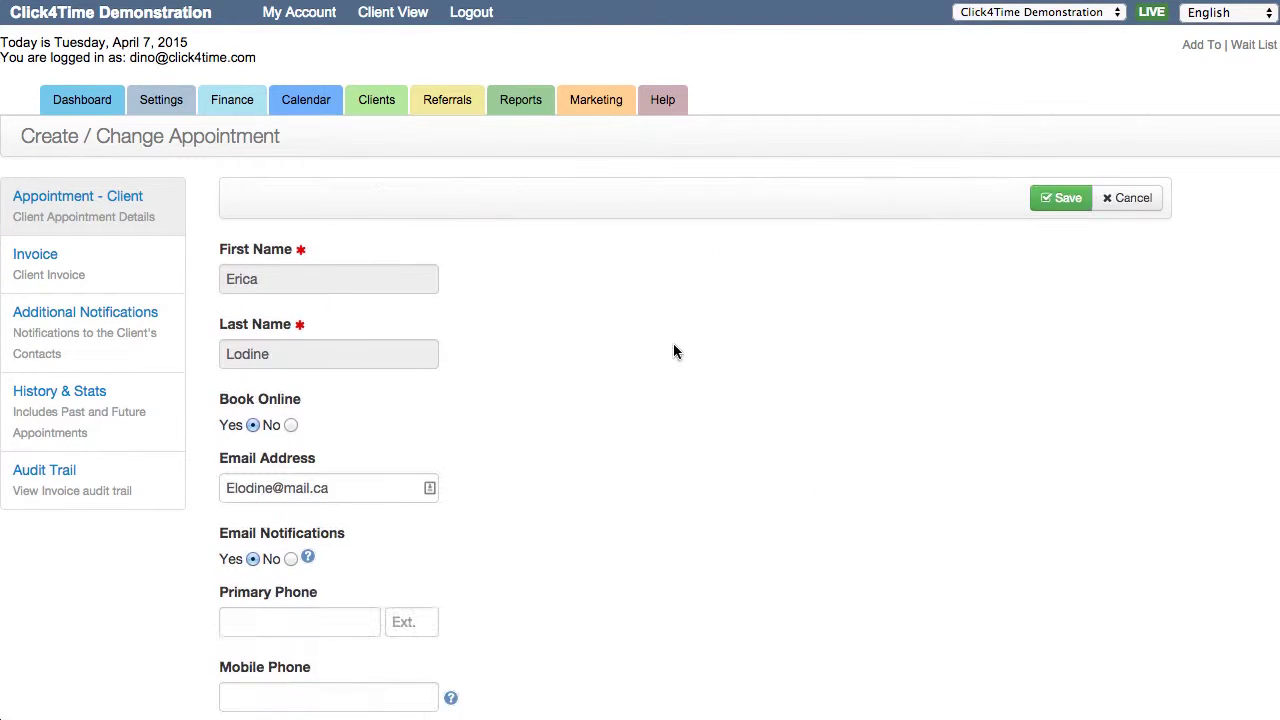
{"action": "scroll", "coordinate": [674, 289], "scroll_direction": "down", "scroll_amount": 2}
{"action": "left_click", "coordinate": [1129, 103]}
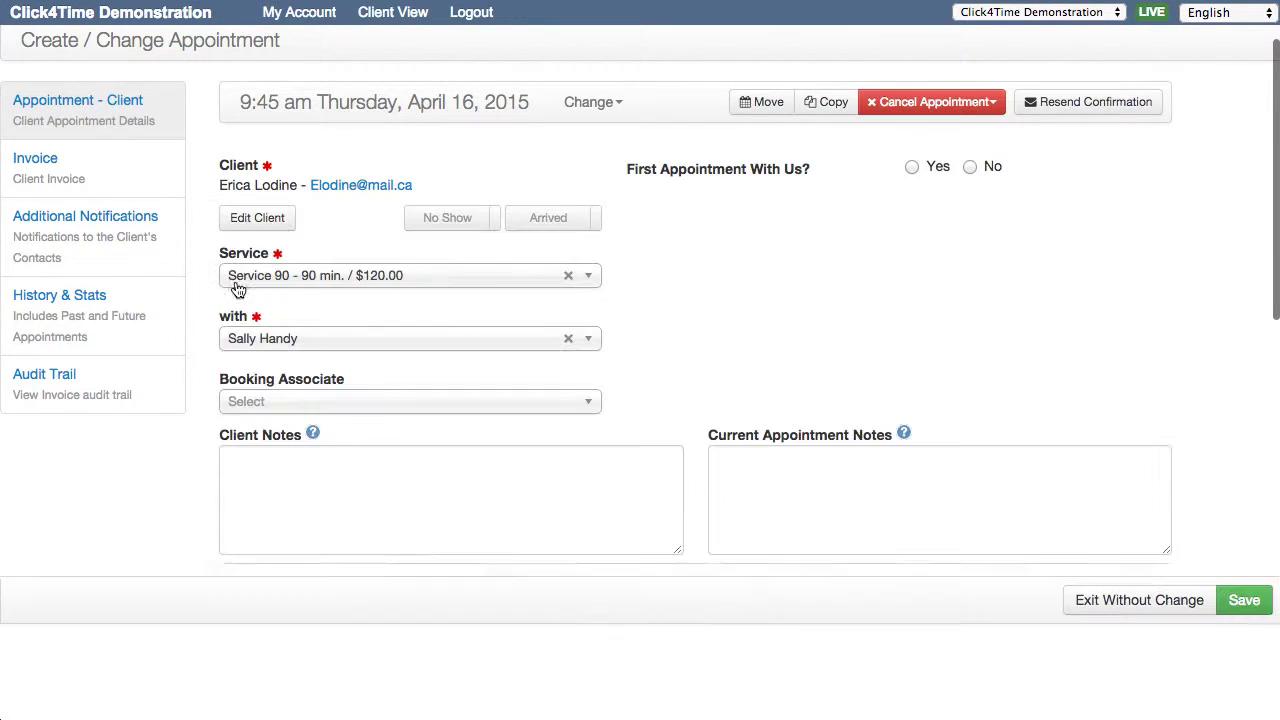
{"action": "left_click", "coordinate": [55, 180]}
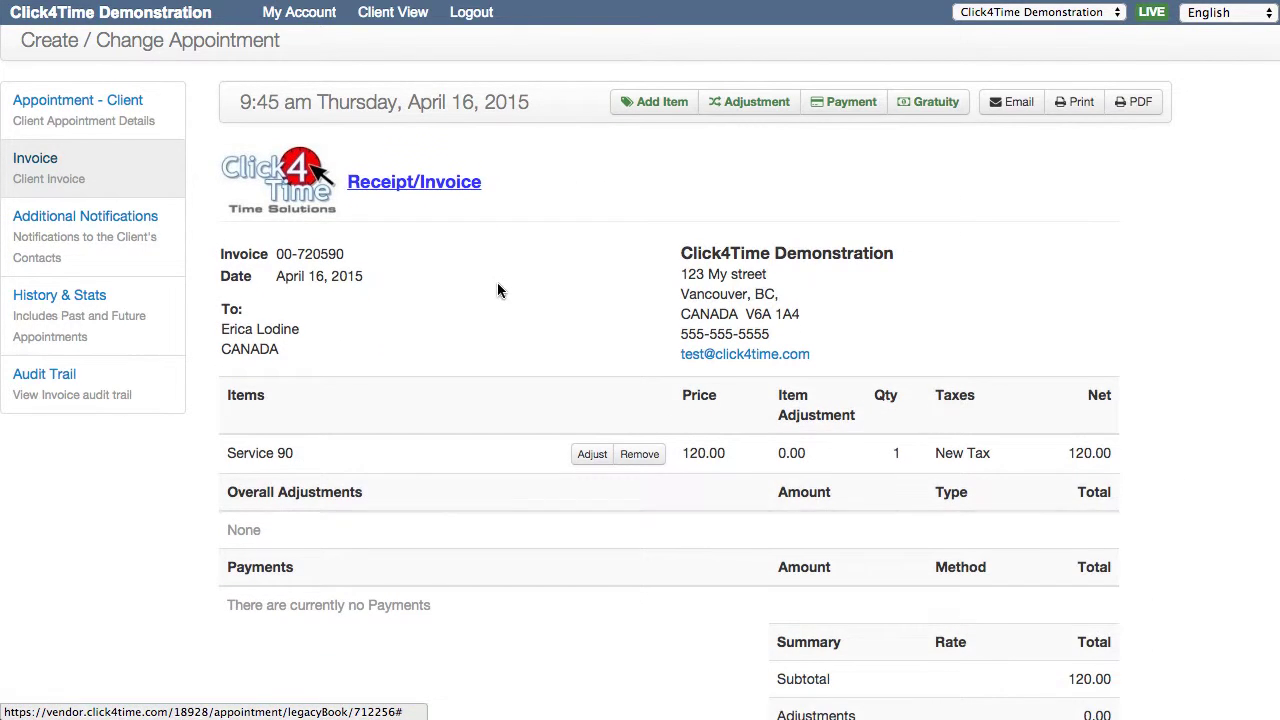
{"action": "scroll", "coordinate": [500, 291], "scroll_direction": "up", "scroll_amount": 2}
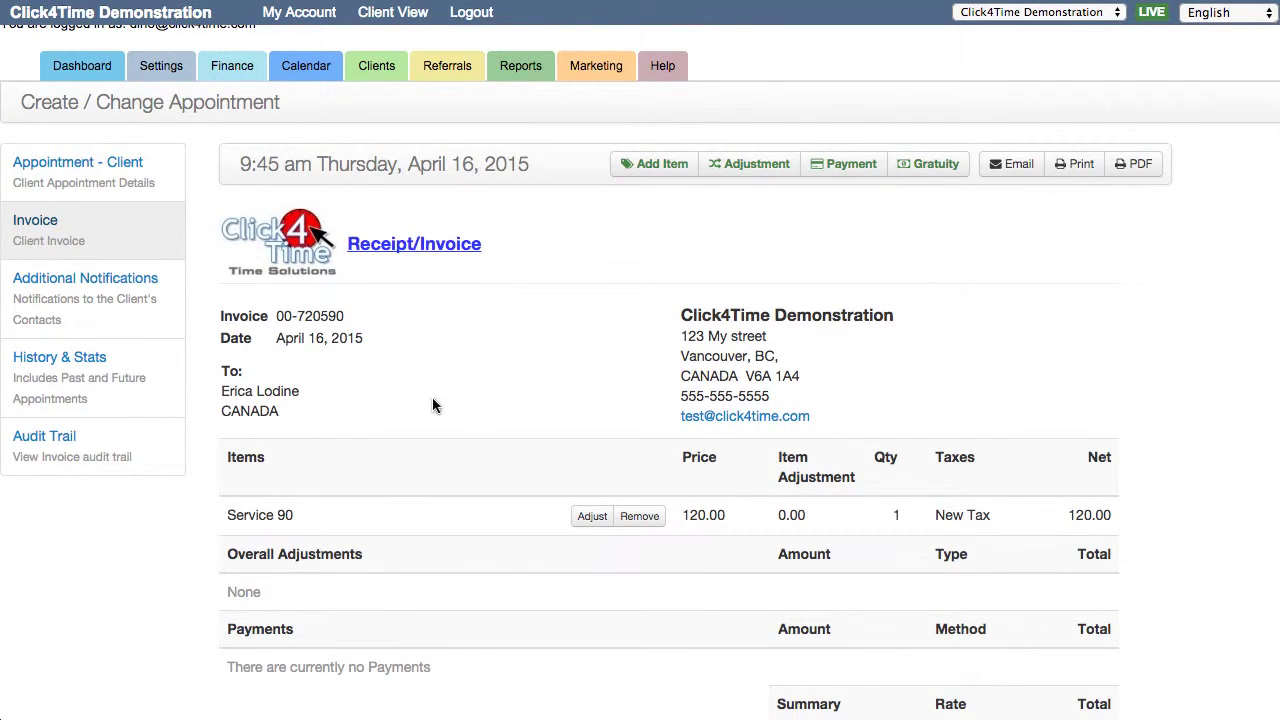
{"action": "left_click", "coordinate": [76, 384]}
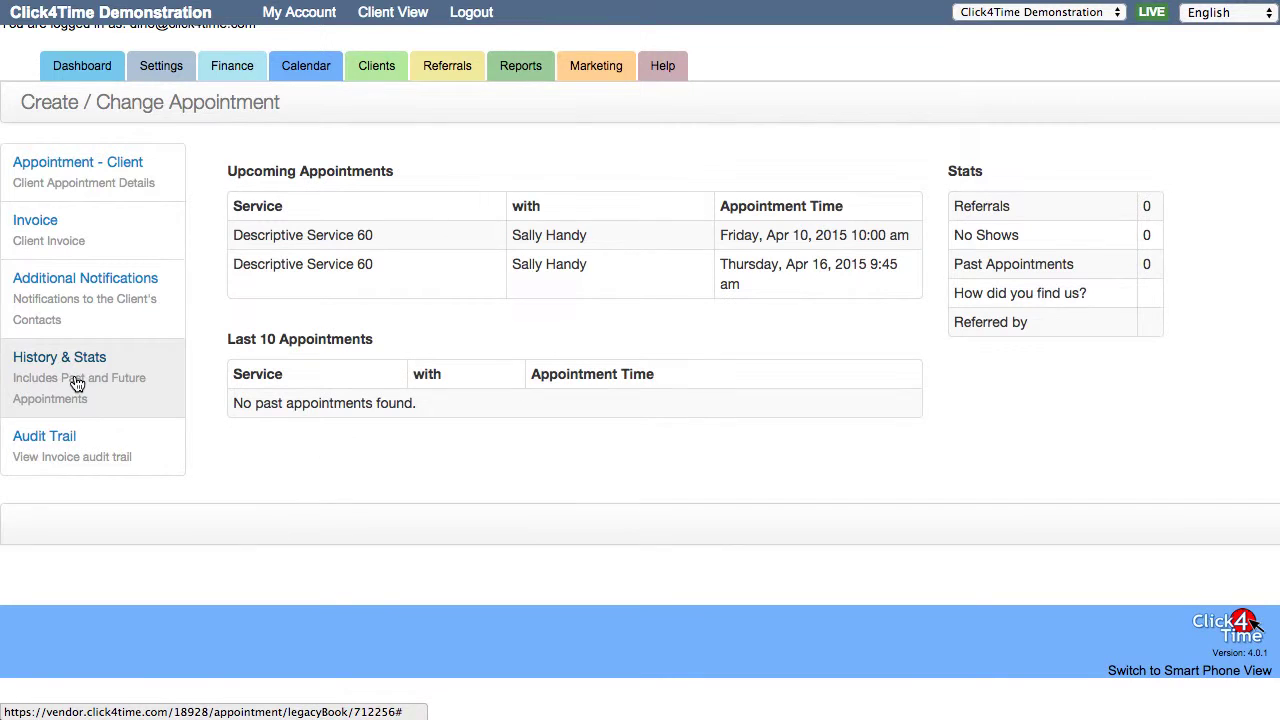
{"action": "left_click", "coordinate": [79, 453]}
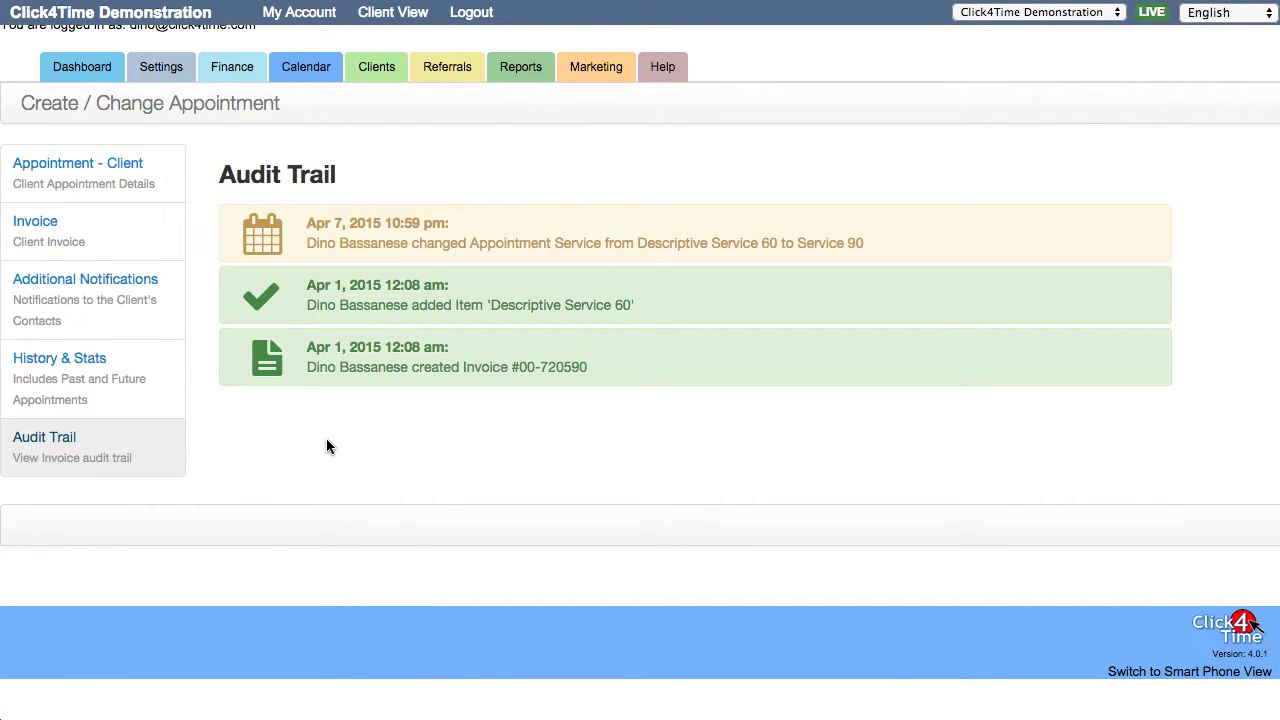
{"action": "left_click", "coordinate": [122, 168]}
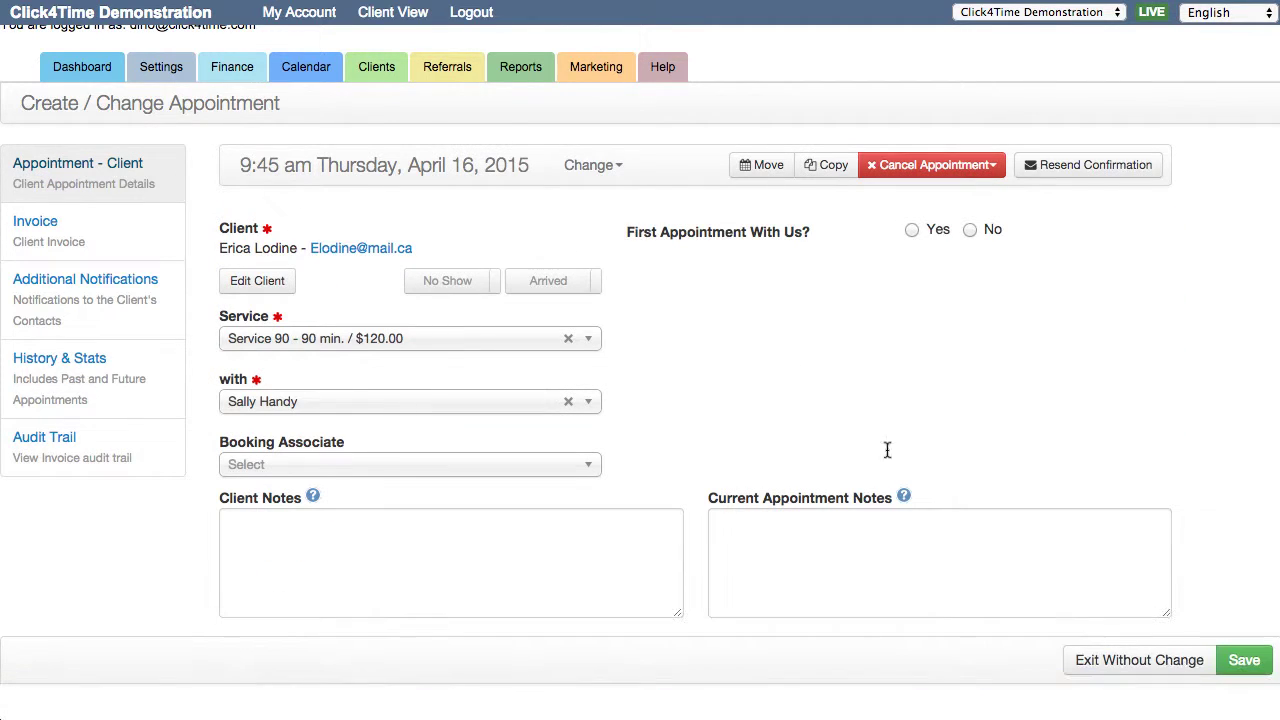
Leave the appointment, jump the calendar back to the current week, and go to the Help section
{"action": "left_click", "coordinate": [1127, 664]}
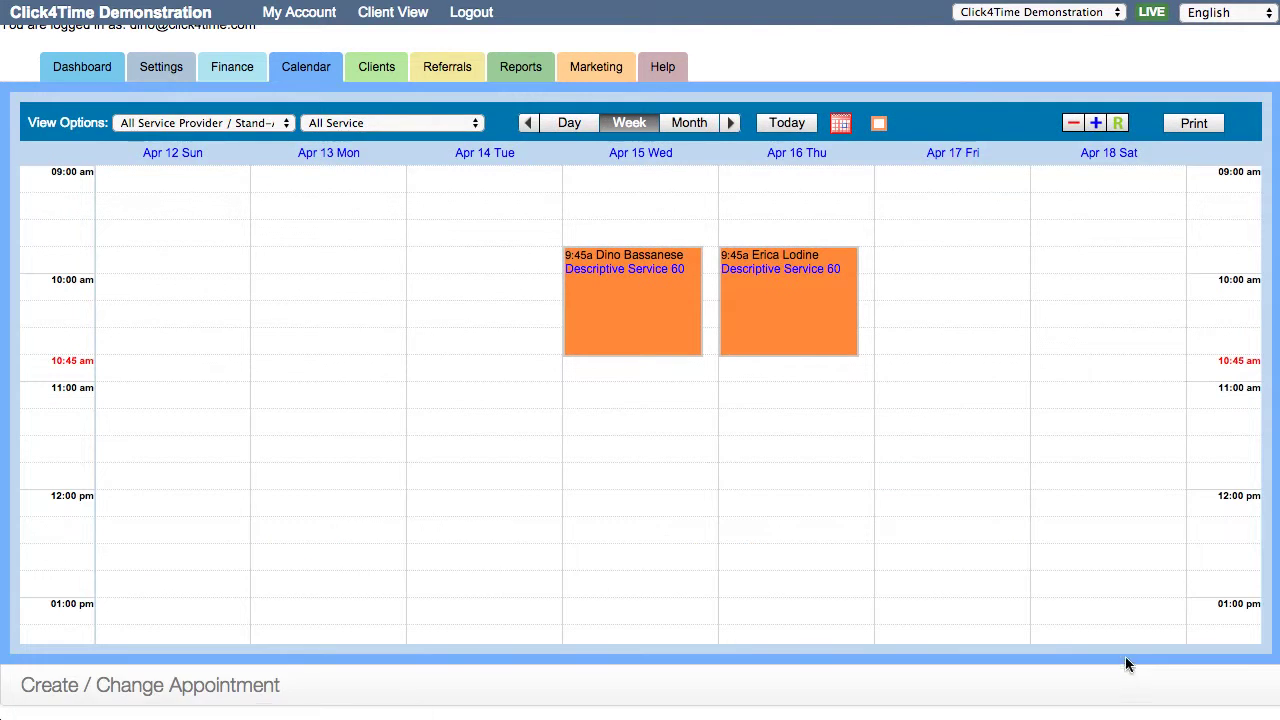
{"action": "left_click", "coordinate": [778, 123]}
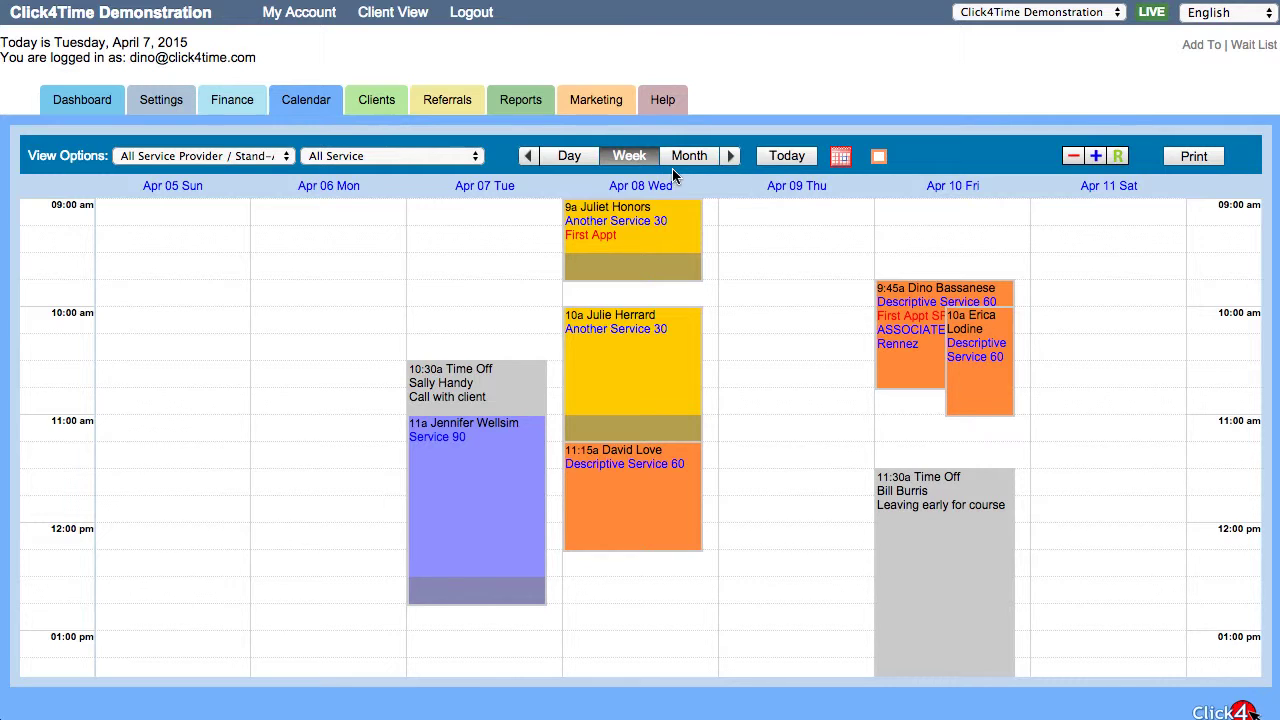
{"action": "left_click", "coordinate": [665, 104]}
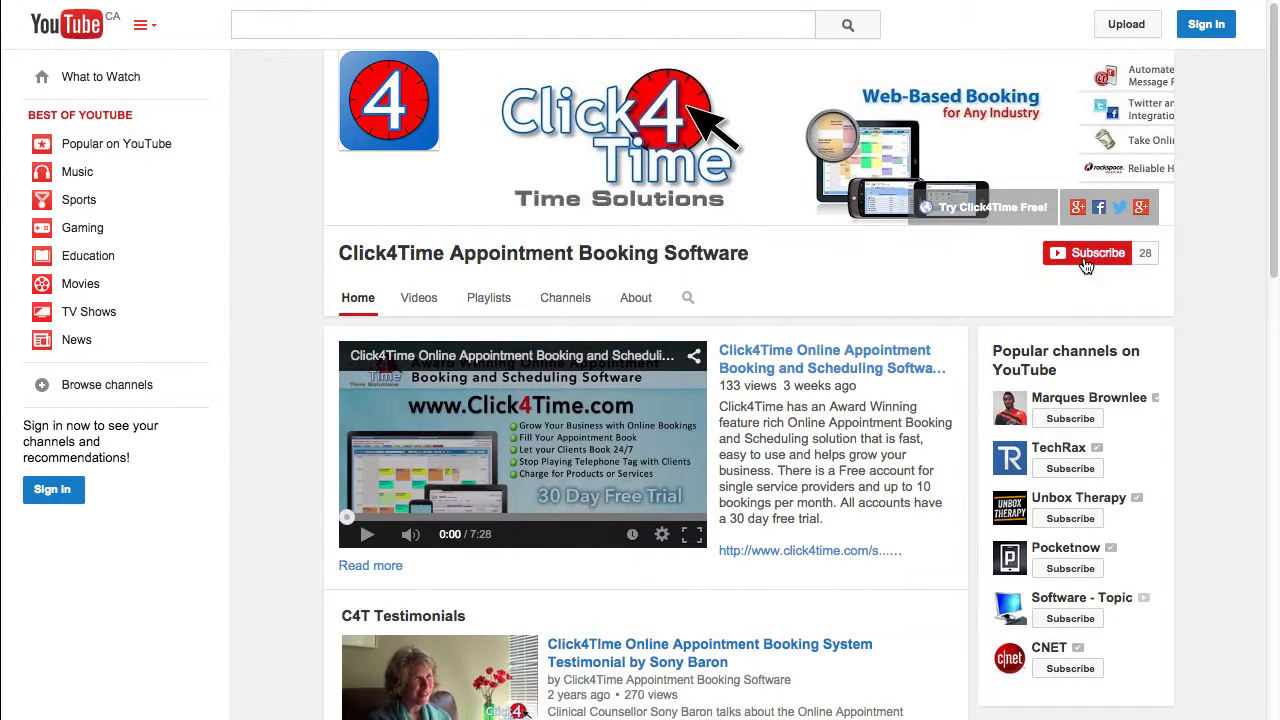
Scroll the Click4Time channel page down to its video sections
{"action": "scroll", "coordinate": [770, 372], "scroll_direction": "down", "scroll_amount": 3}
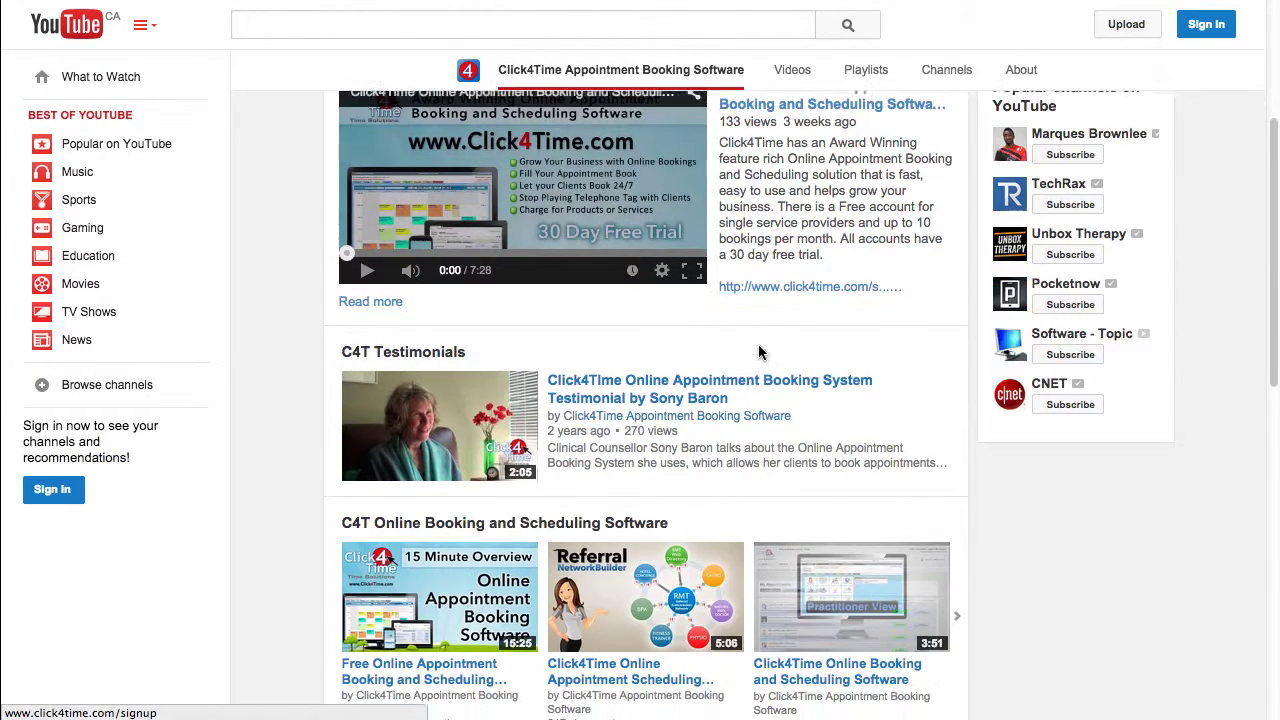